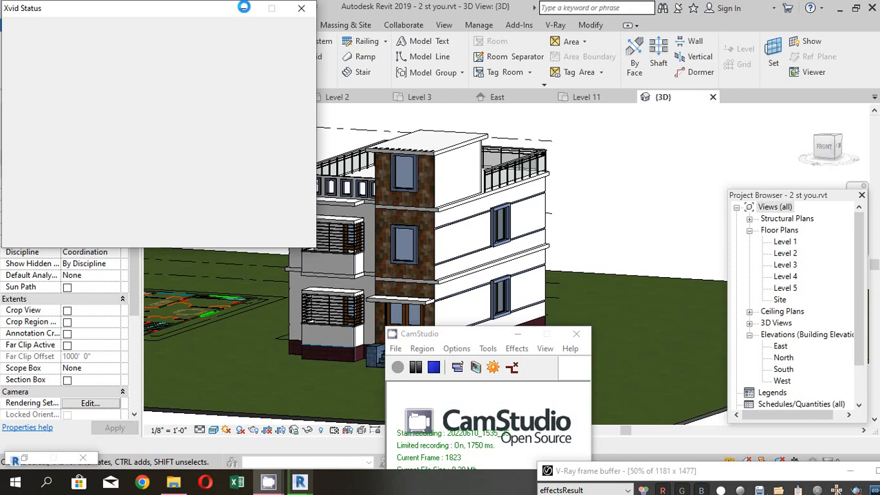
click(439, 368)
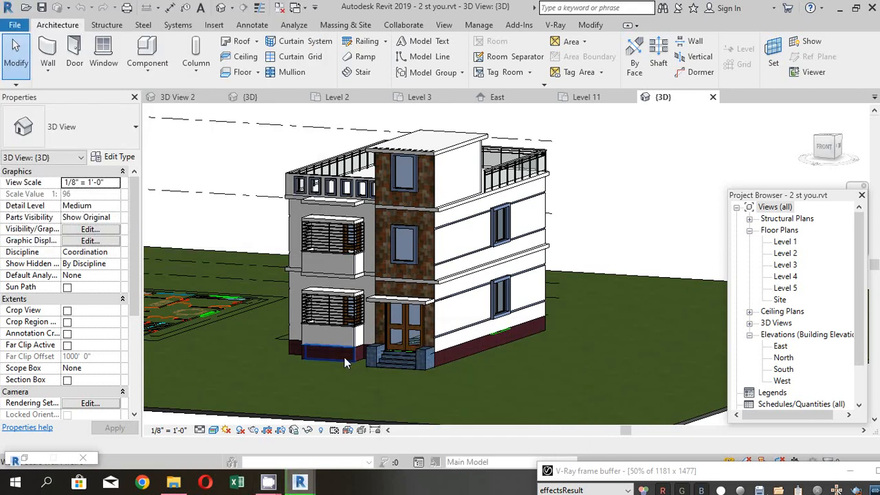
shift+middle_drag(344, 356, 422, 371)
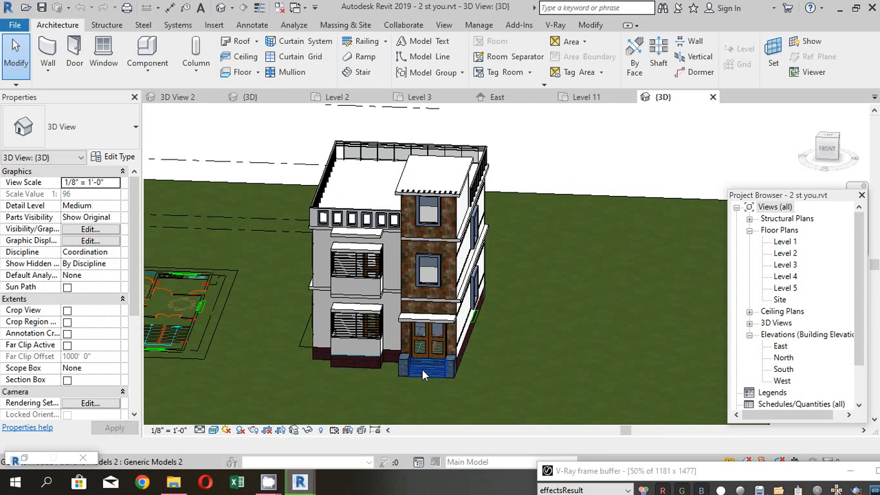
scroll(426, 371, down, 1)
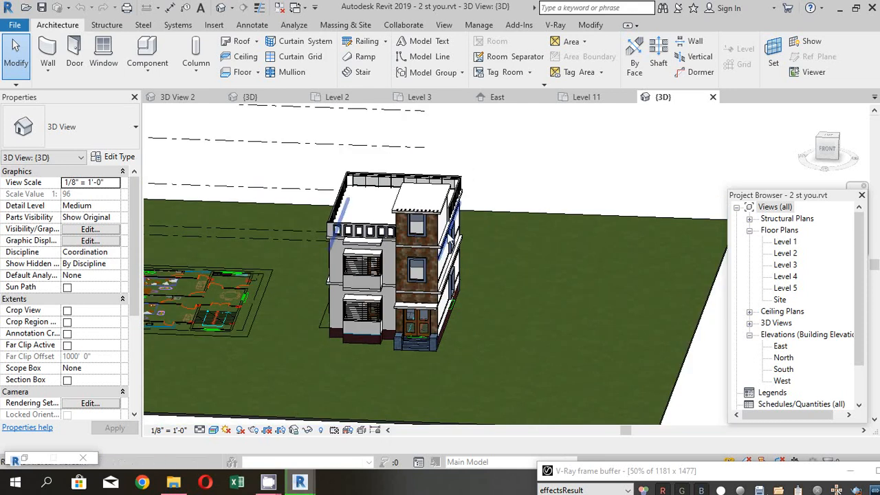
Open the Level 1 floor plan with both drawing layouts in view.
double_click(786, 242)
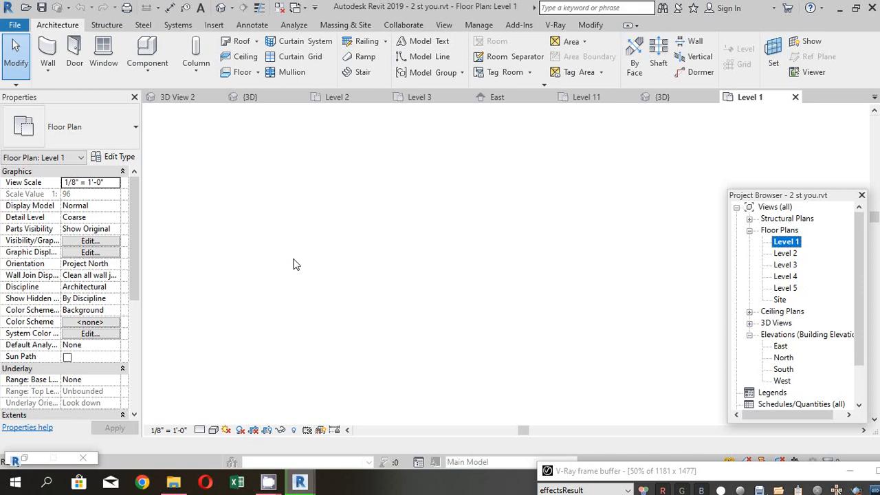
scroll(570, 326, up, 2)
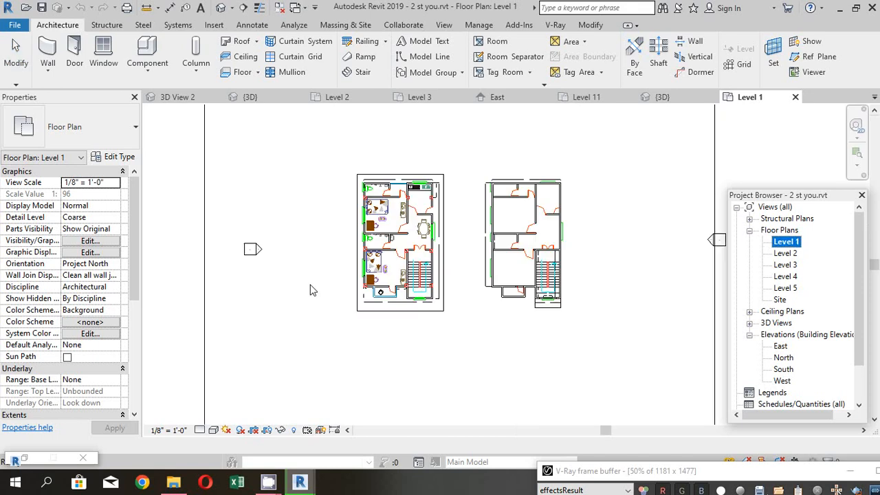
scroll(303, 275, down, 1)
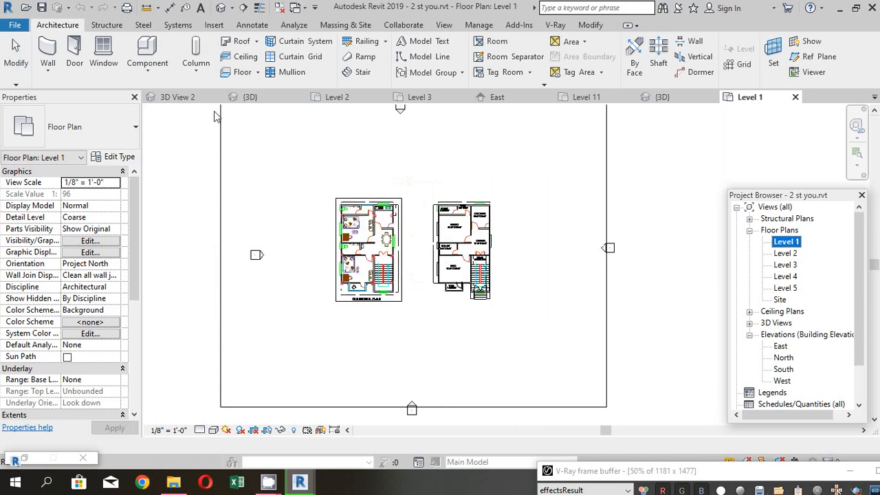
Create an architectural floor with a rectangular boundary about 48'-6" by 21'-0" across the front of the building.
click(256, 73)
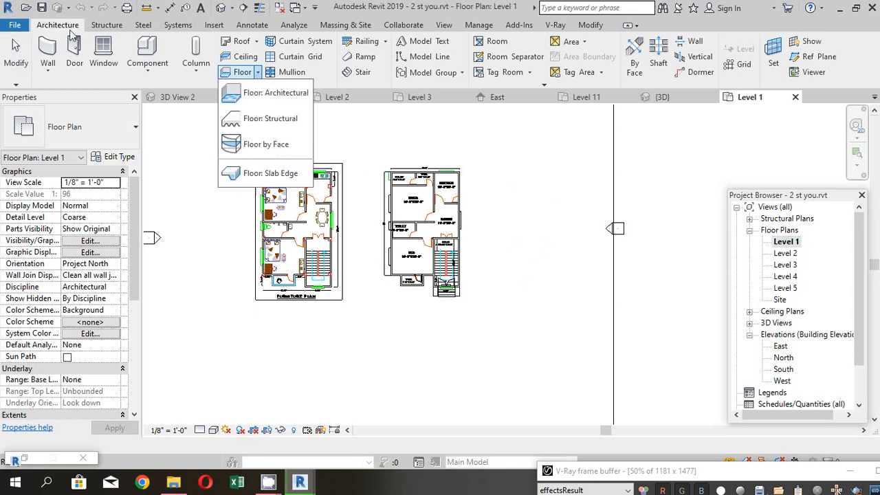
click(278, 93)
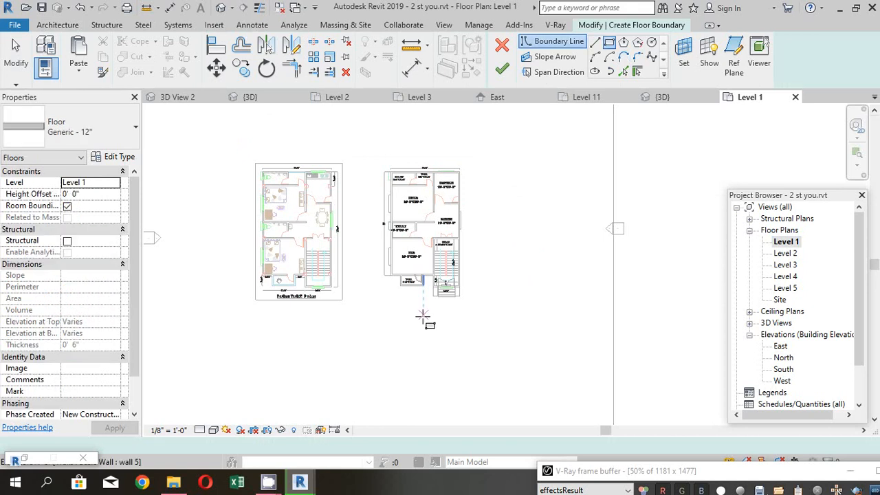
scroll(423, 316, up, 2)
scroll(385, 263, up, 3)
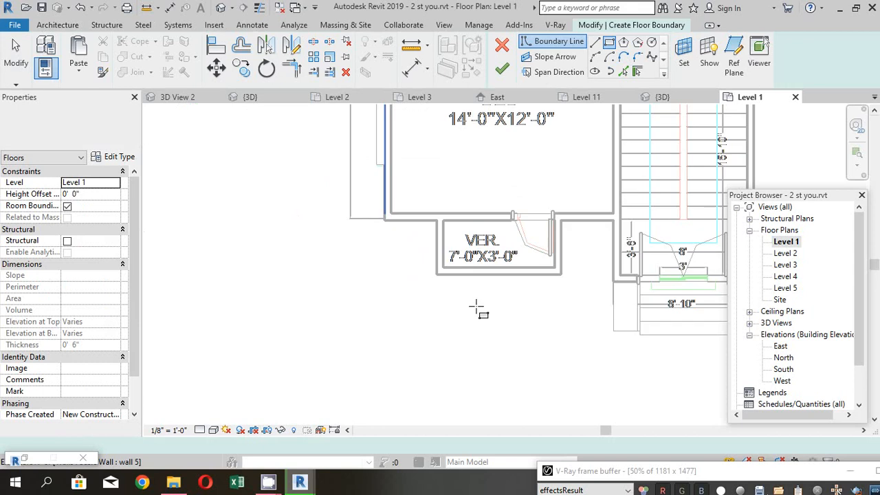
scroll(382, 273, up, 1)
scroll(318, 236, down, 2)
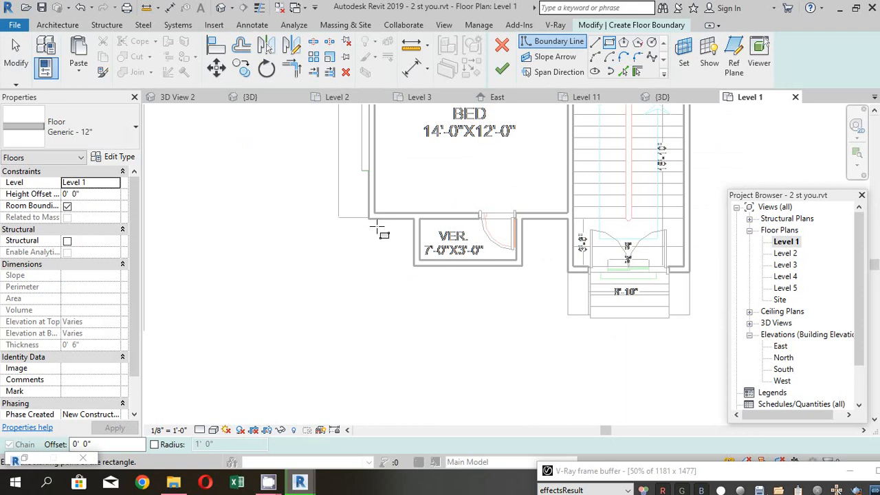
click(158, 218)
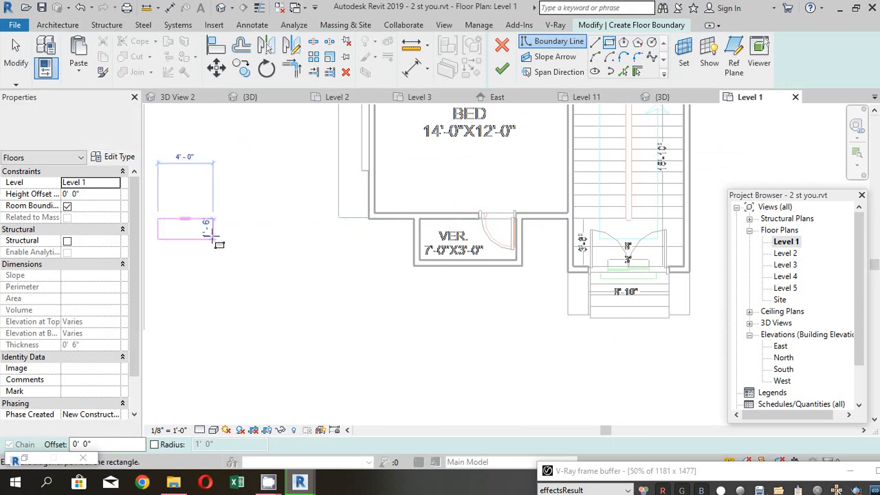
scroll(213, 237, down, 1)
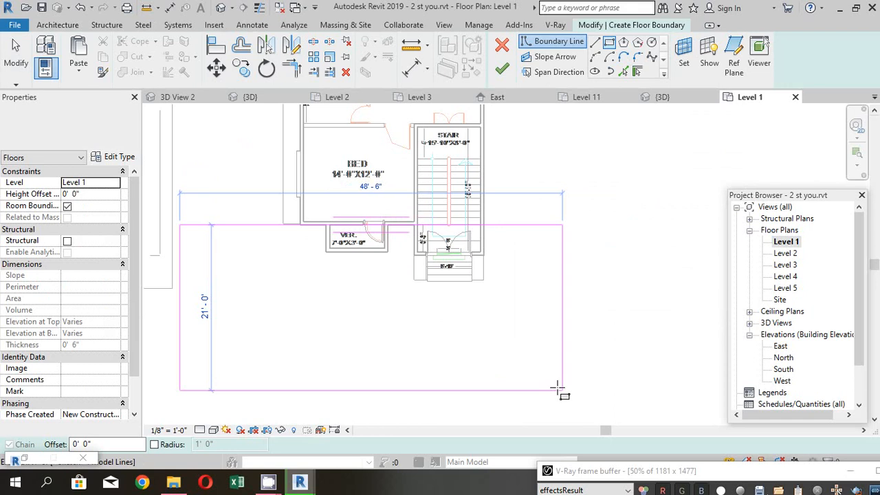
click(558, 389)
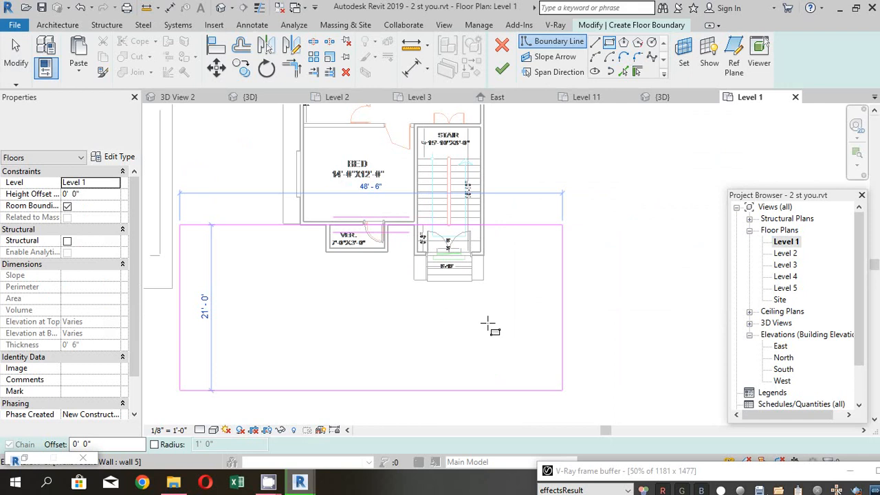
click(502, 69)
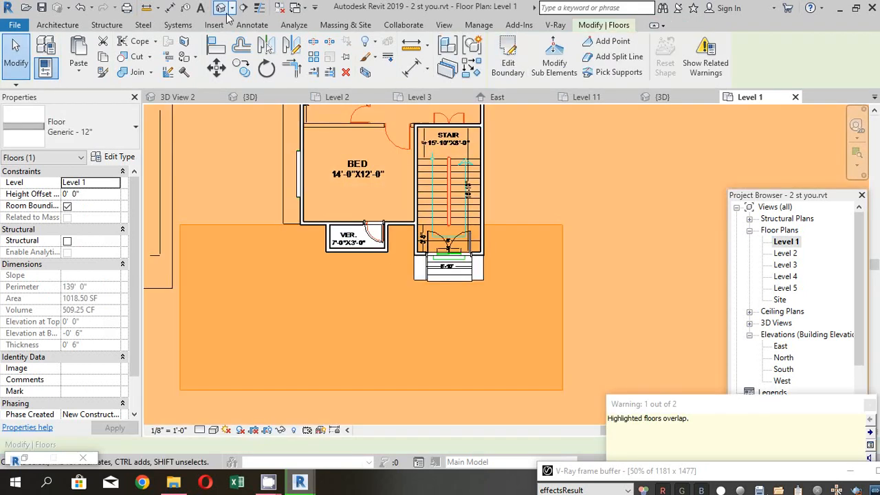
Return to the 3D view and clear the floor selection at the building's front.
click(221, 8)
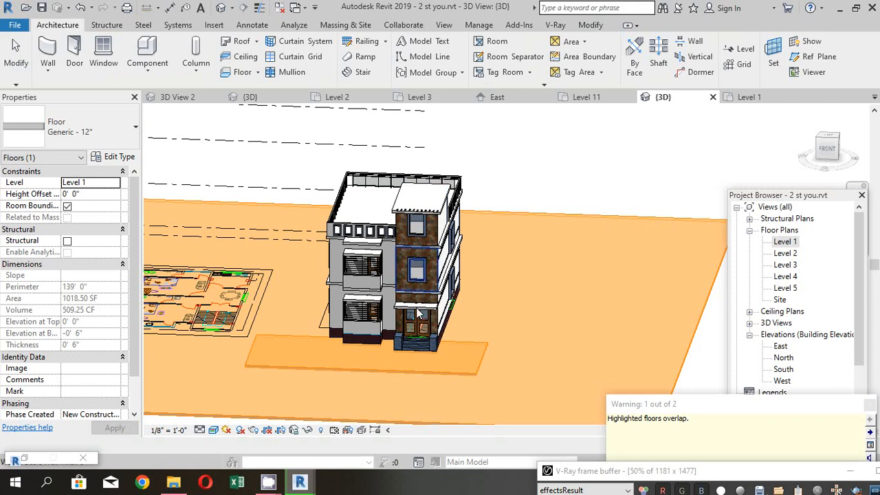
key(Escape)
scroll(413, 375, up, 3)
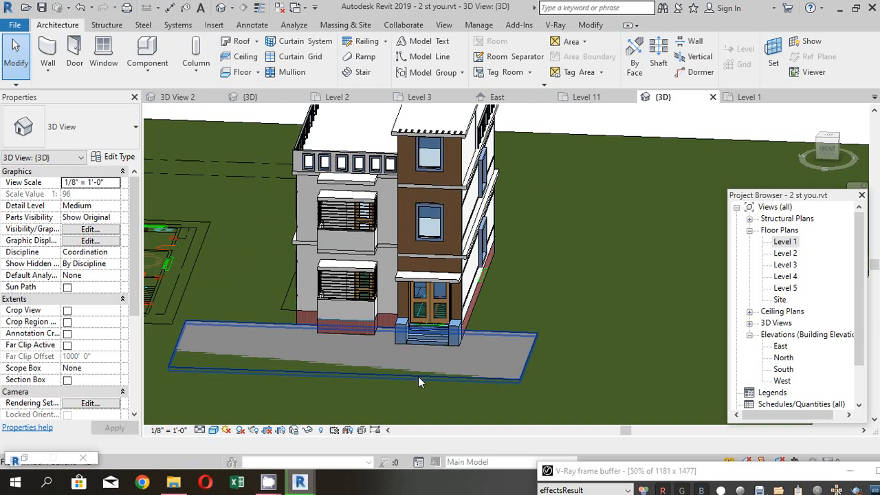
Set the height offset of the rectangular floor in front of the building to 2".
click(419, 377)
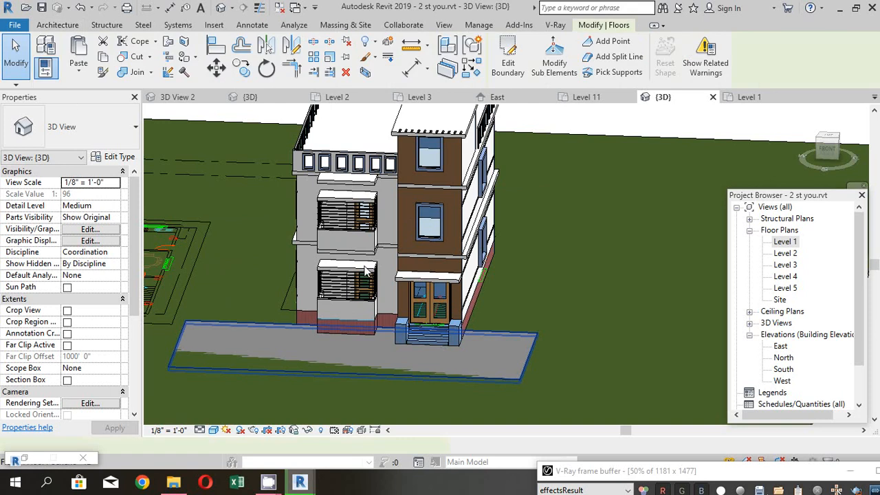
shift+middle_drag(366, 271, 402, 354)
scroll(402, 353, up, 2)
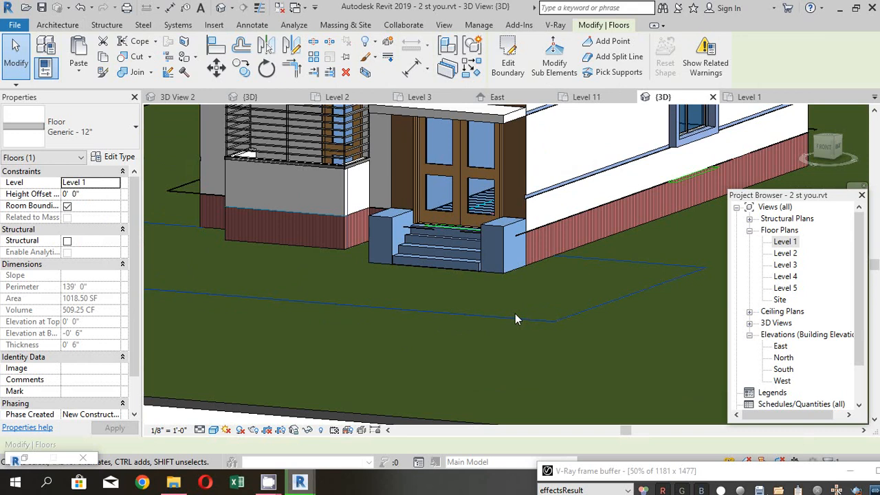
click(110, 194)
click(110, 198)
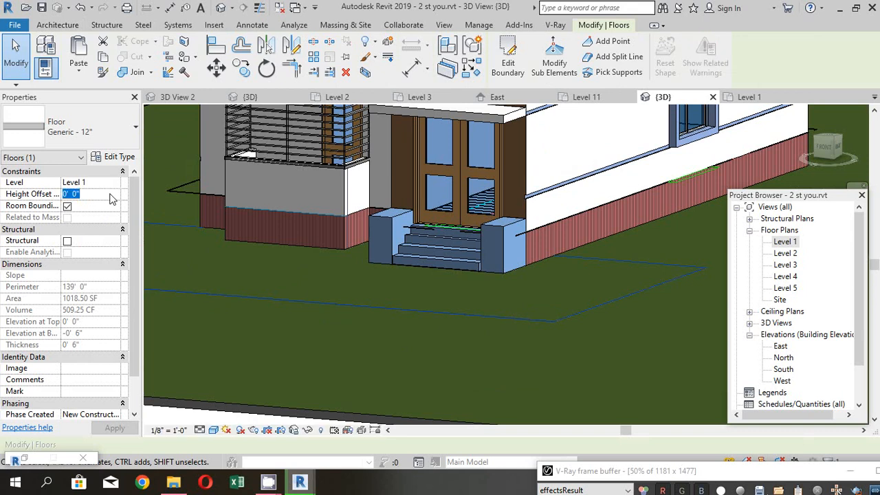
text(1')
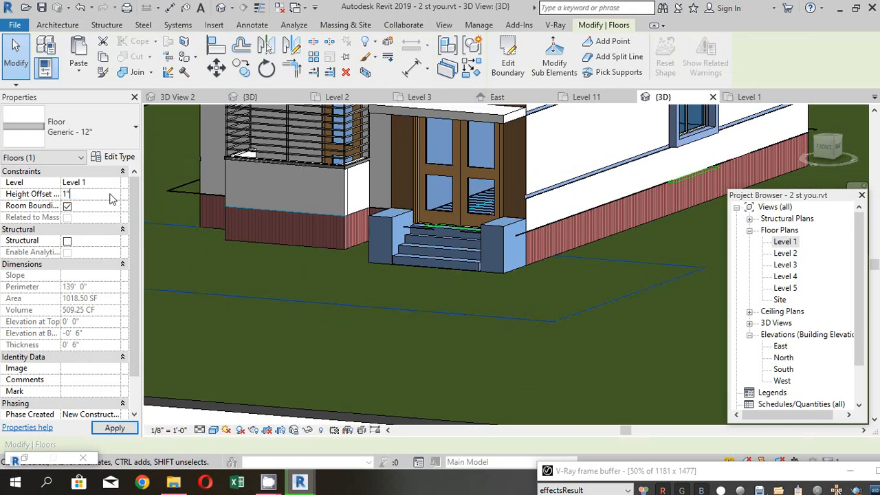
key(BackSpace)
key(BackSpace)
text(2")
key(Return)
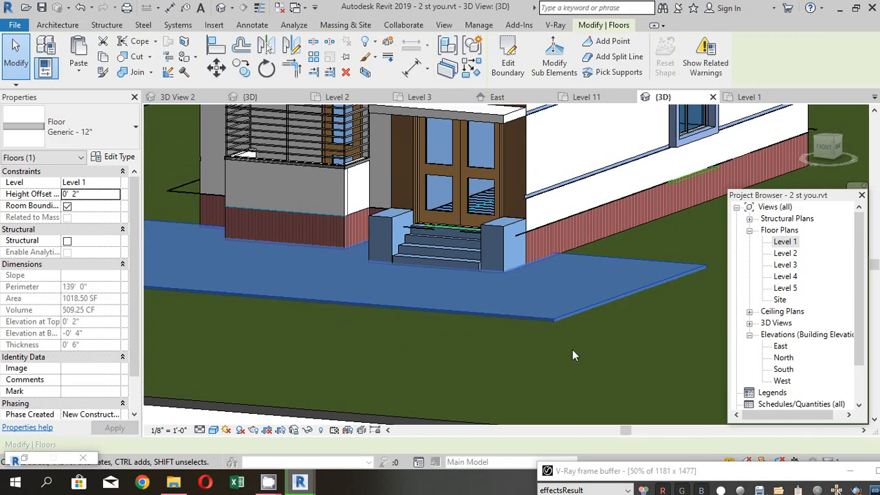
key(Escape)
Try to paint the face of the floor slab in front of the entrance steps with the Paint tool.
shift+middle_drag(572, 349, 430, 319)
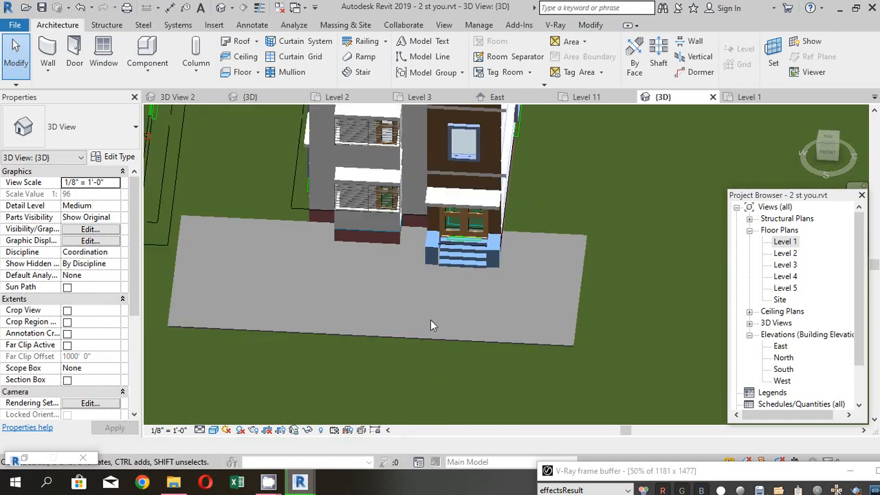
shift+middle_drag(430, 320, 371, 319)
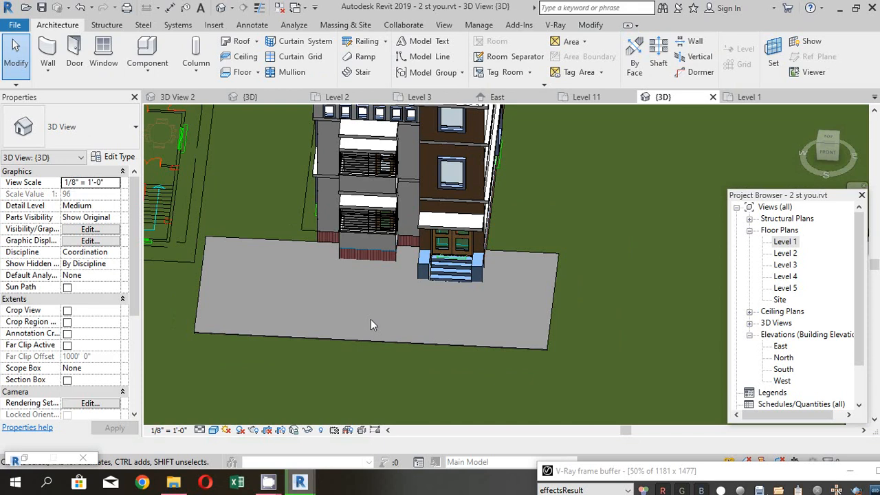
scroll(375, 348, up, 2)
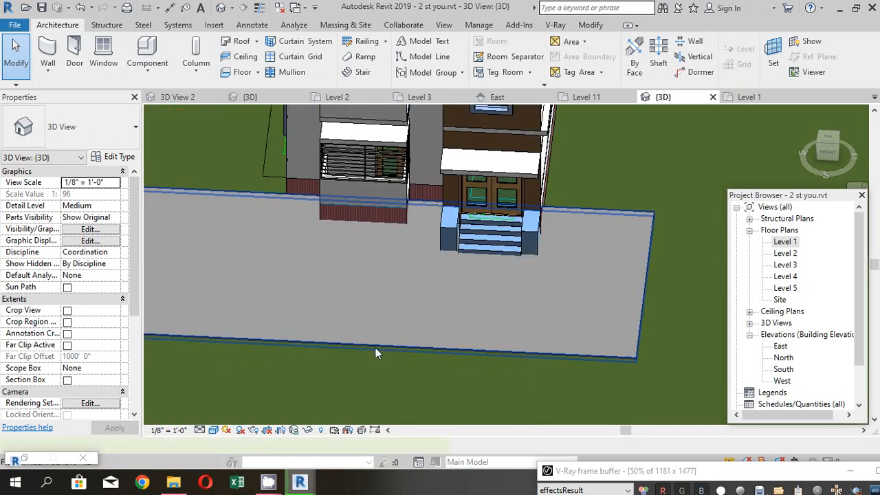
click(376, 348)
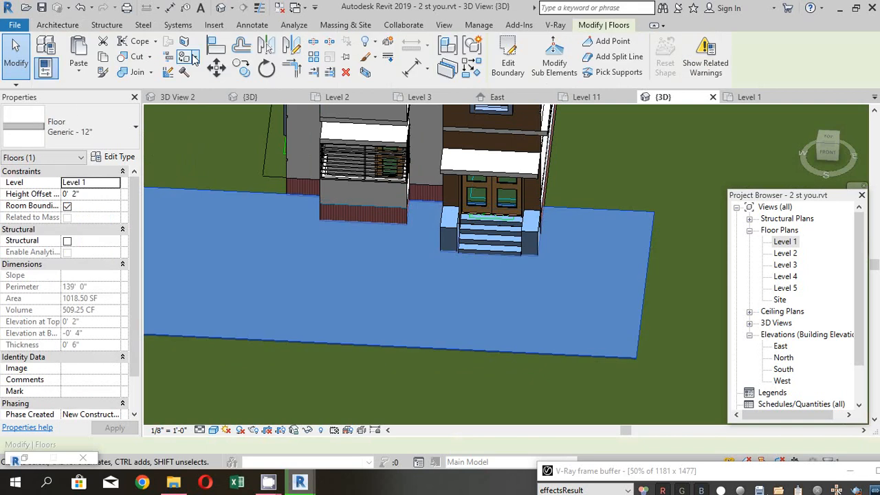
click(188, 57)
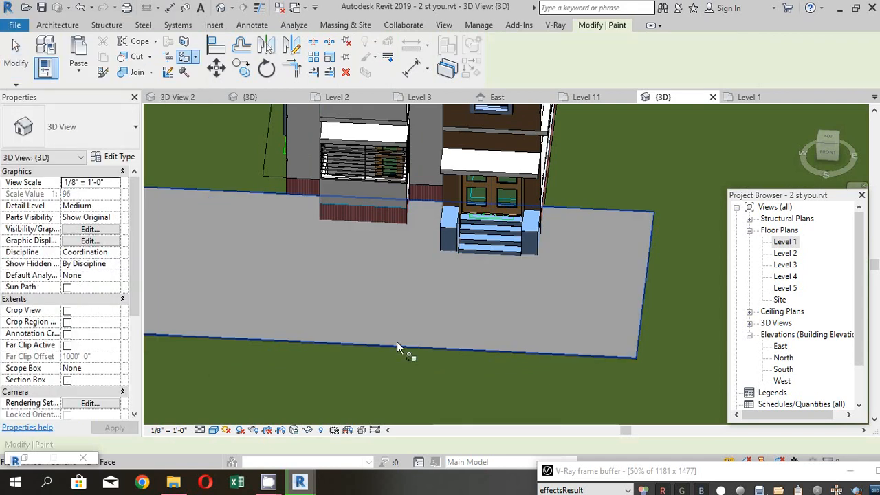
click(397, 341)
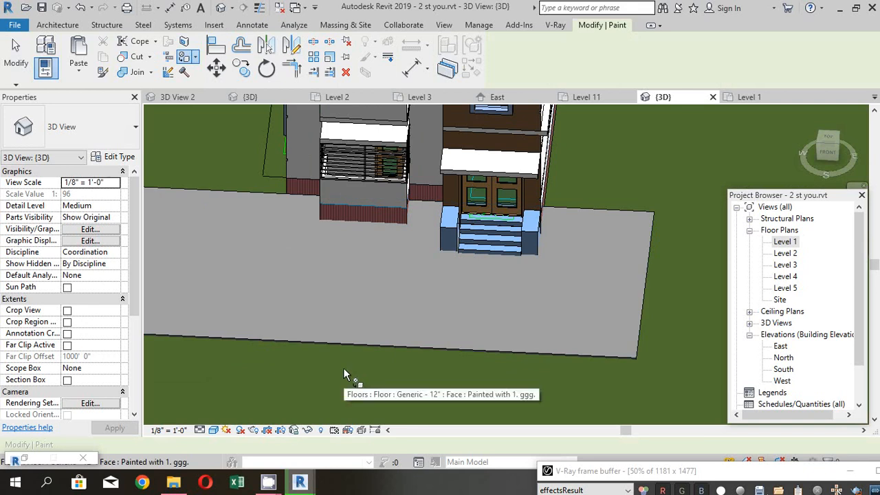
key(Escape)
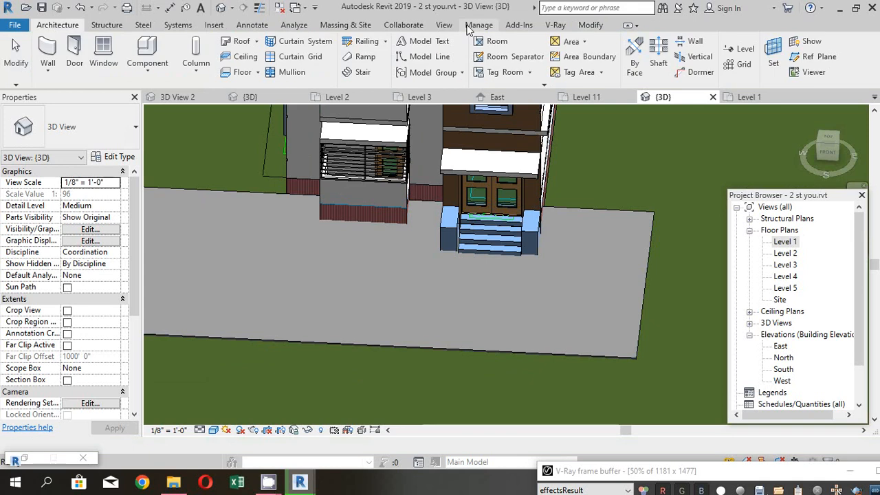
Create a new material in the project materials.
click(475, 26)
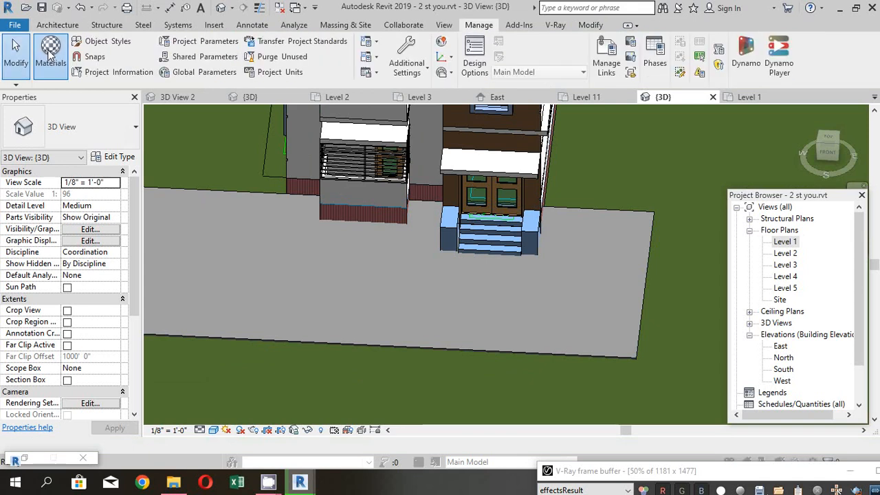
click(51, 69)
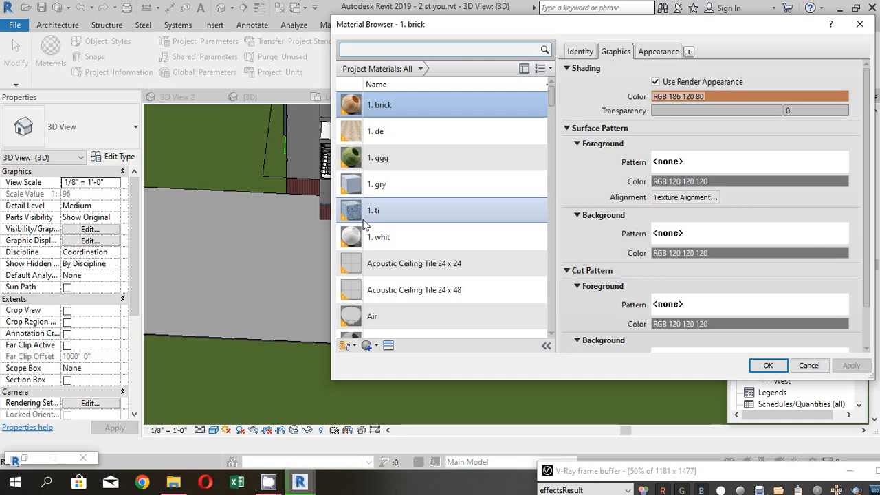
scroll(364, 223, down, 3)
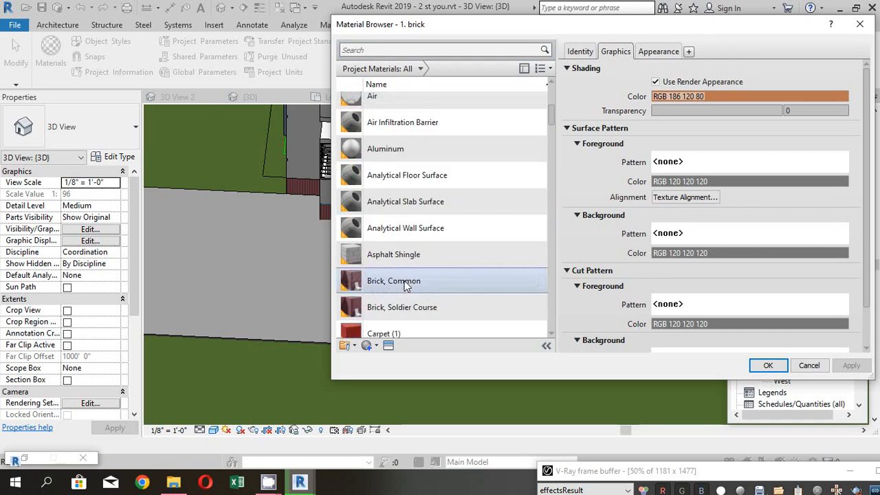
click(384, 353)
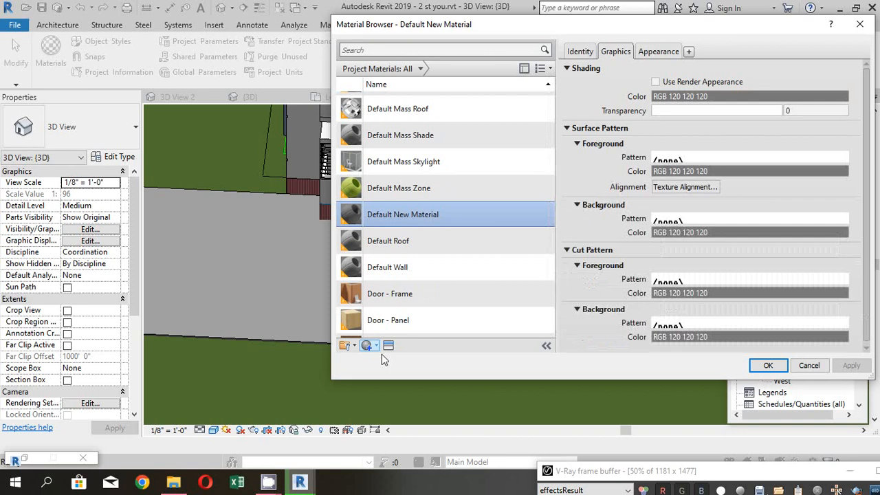
Rename the new material as "1. tile".
click(580, 51)
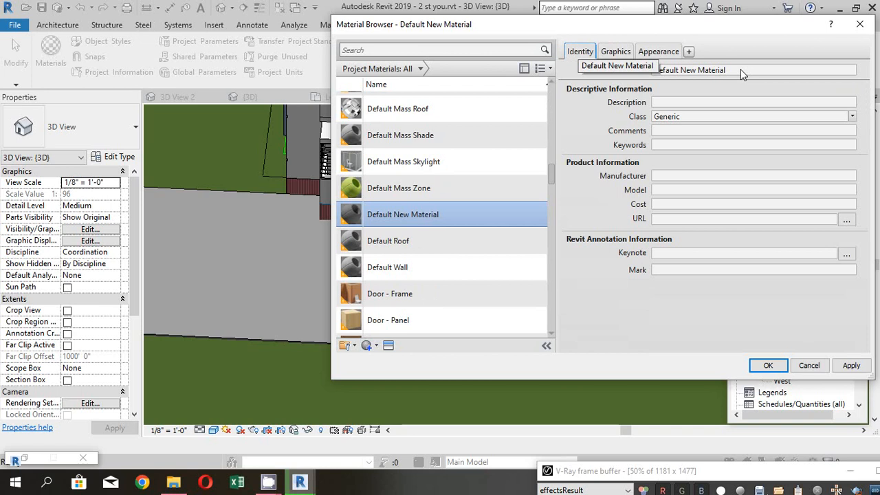
click(746, 74)
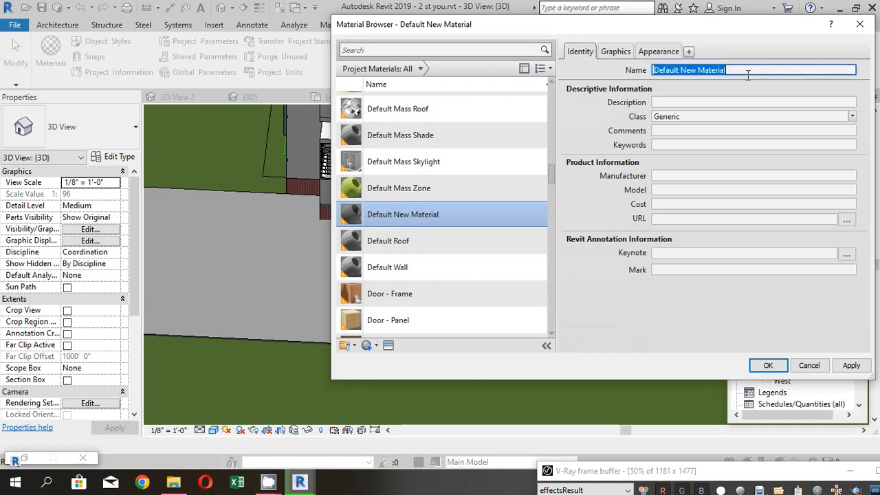
text(1.)
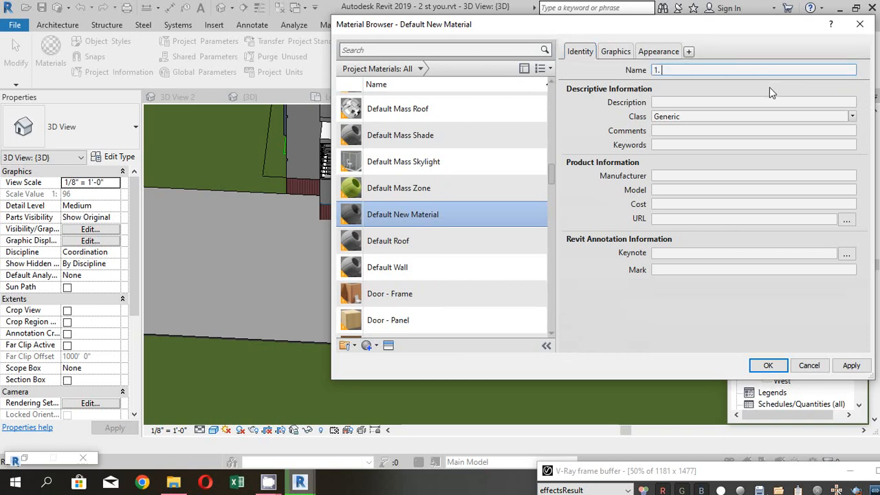
text( tile)
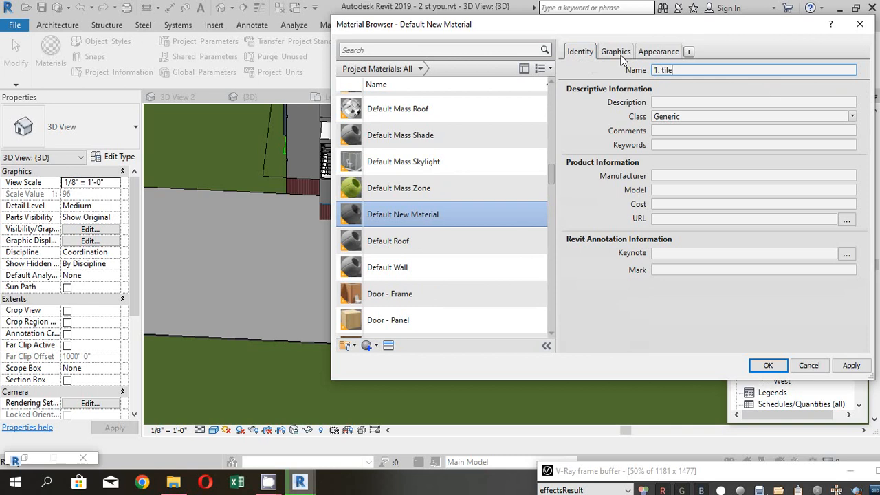
Look through the appearance library, as far as the marble assets, for a paving appearance to use for the 1. tile material.
click(658, 50)
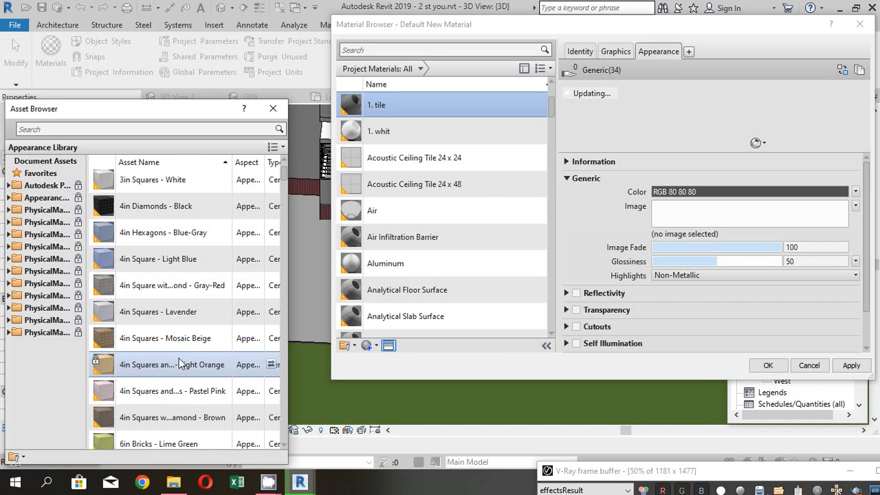
scroll(168, 337, down, 5)
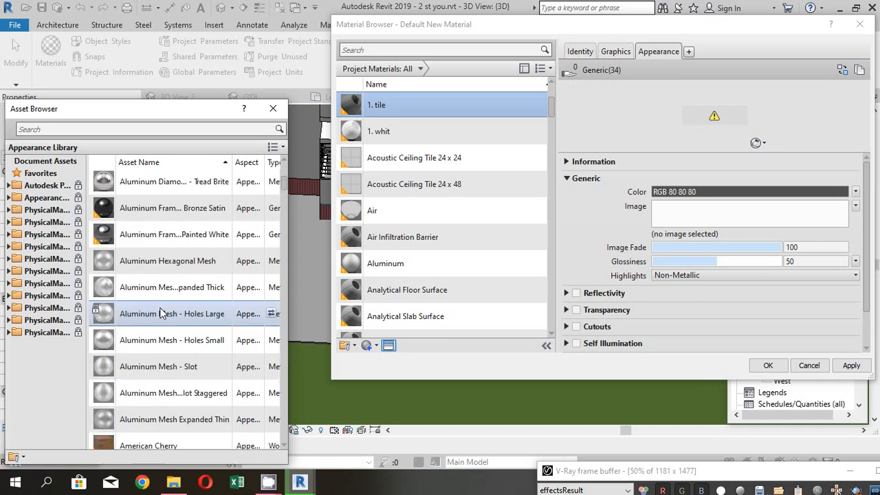
scroll(163, 314, down, 5)
scroll(158, 323, down, 5)
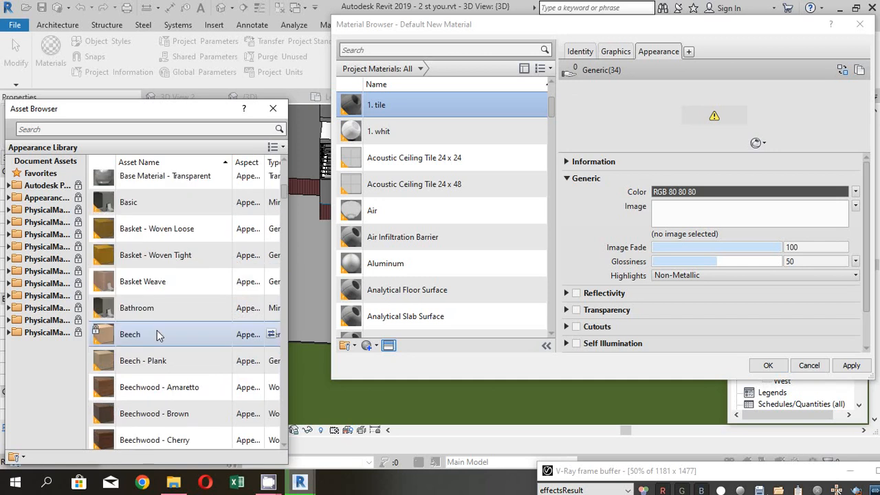
scroll(157, 335, down, 5)
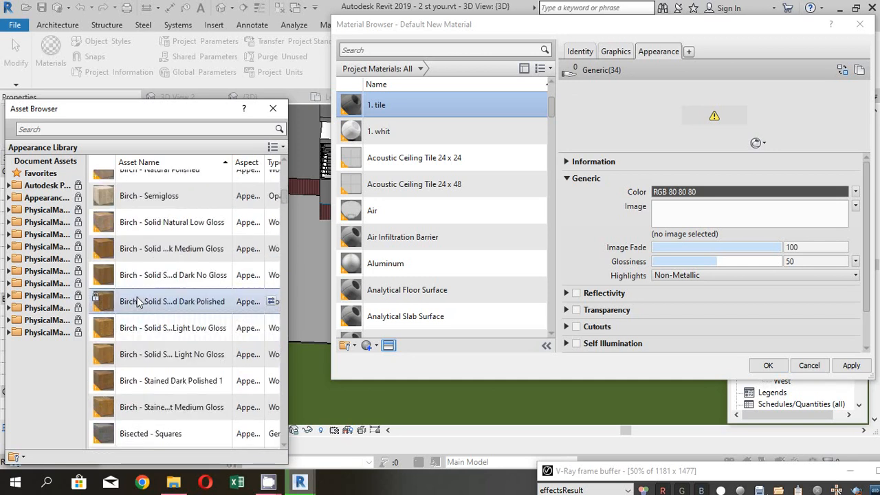
scroll(139, 316, down, 3)
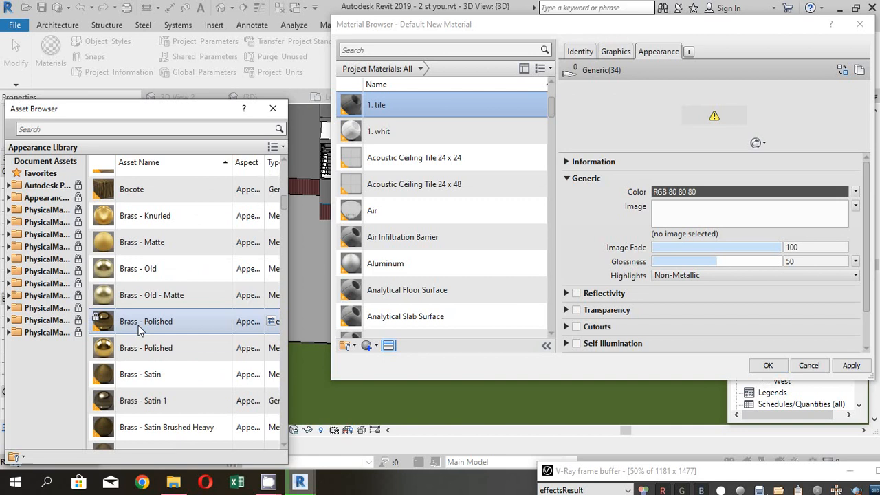
scroll(139, 331, up, 1)
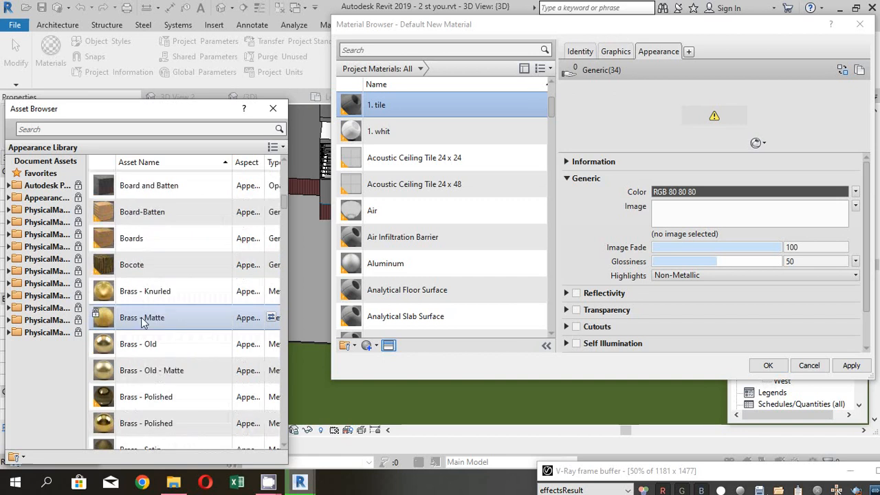
scroll(159, 330, down, 5)
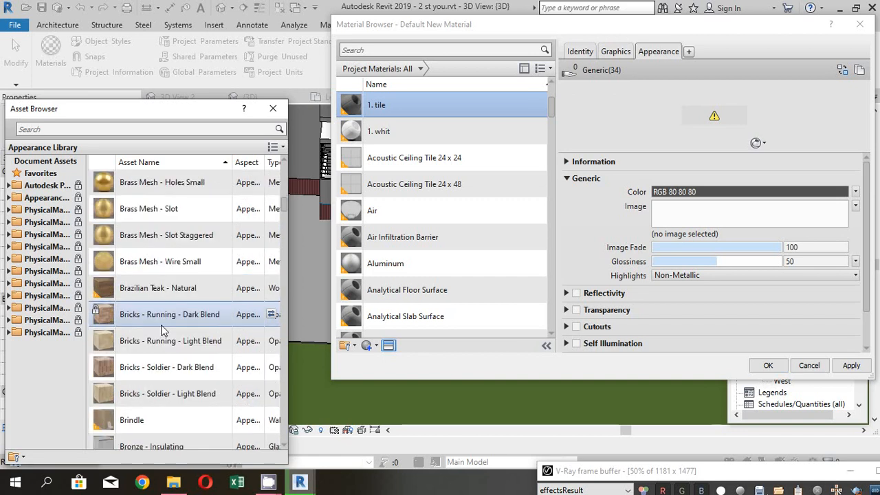
scroll(158, 336, down, 10)
scroll(155, 347, down, 5)
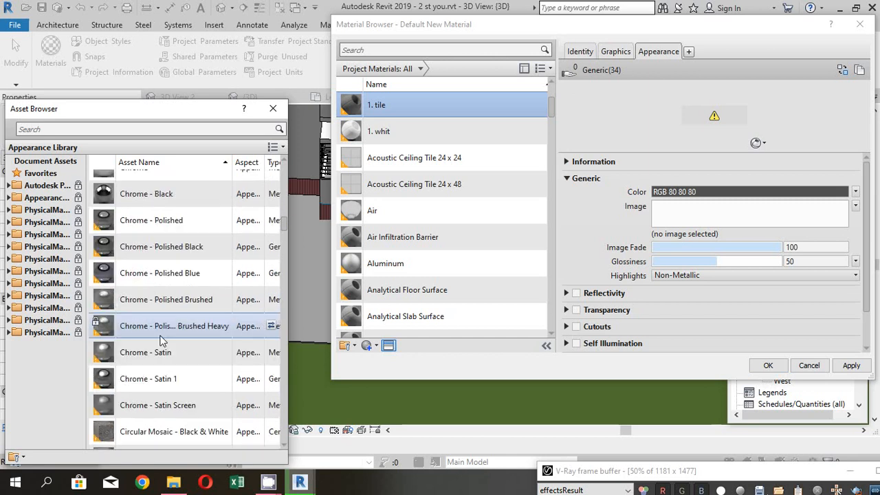
scroll(159, 340, down, 5)
scroll(159, 340, down, 5)
scroll(159, 340, down, 5)
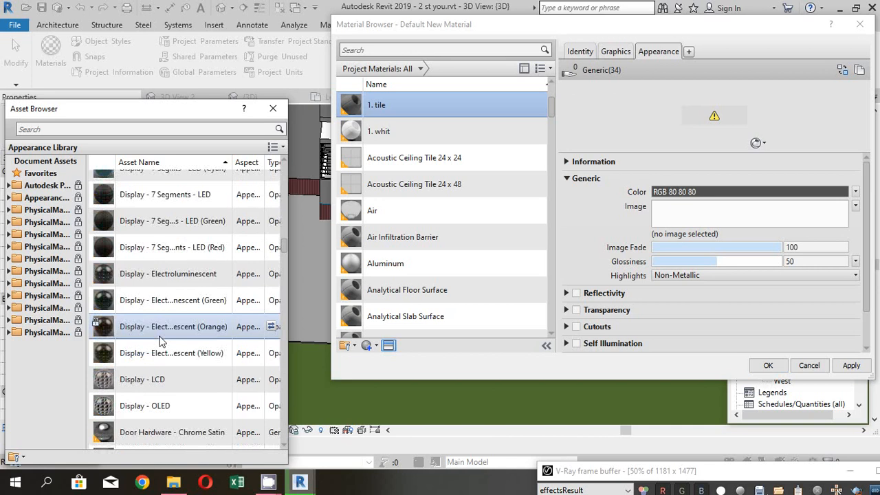
scroll(159, 339, down, 5)
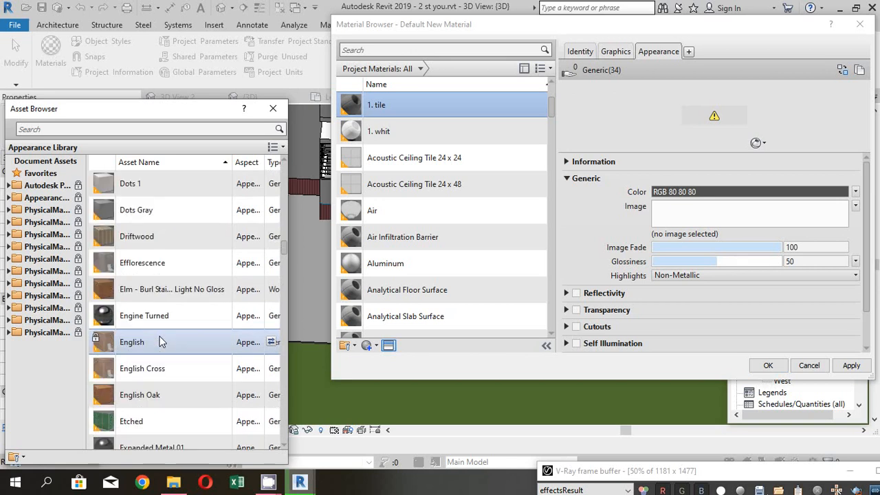
scroll(165, 358, down, 5)
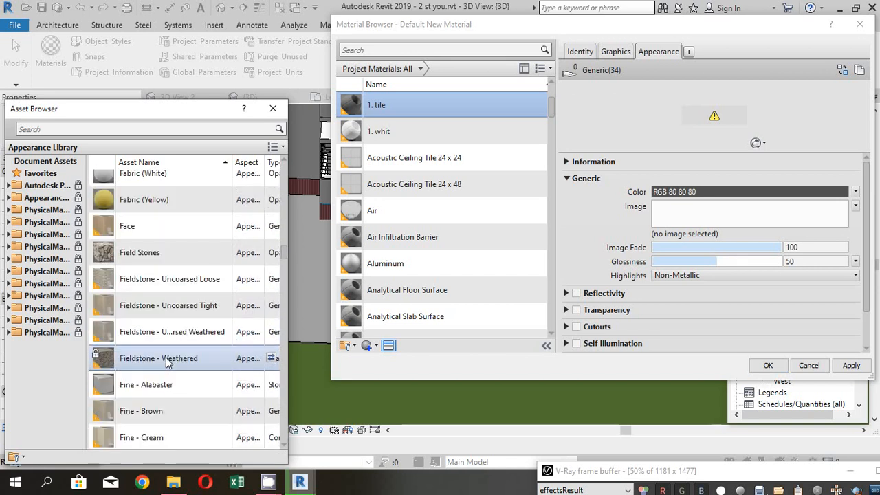
scroll(152, 369, down, 5)
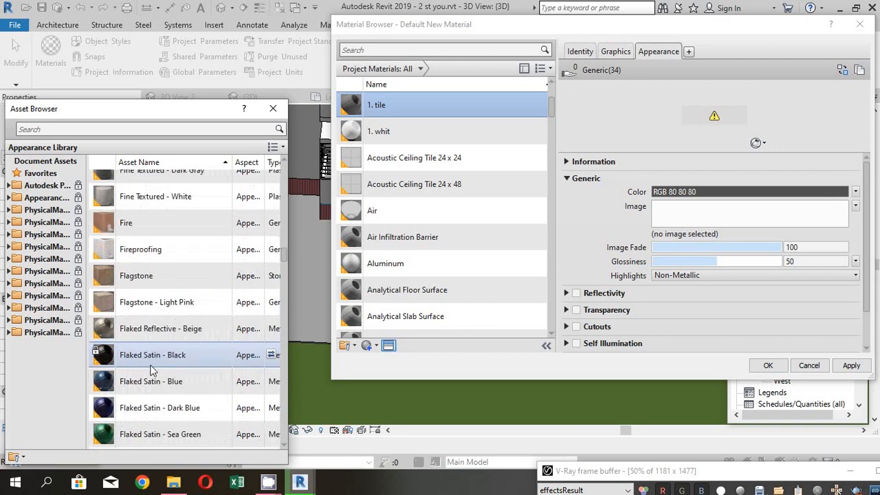
scroll(165, 361, down, 5)
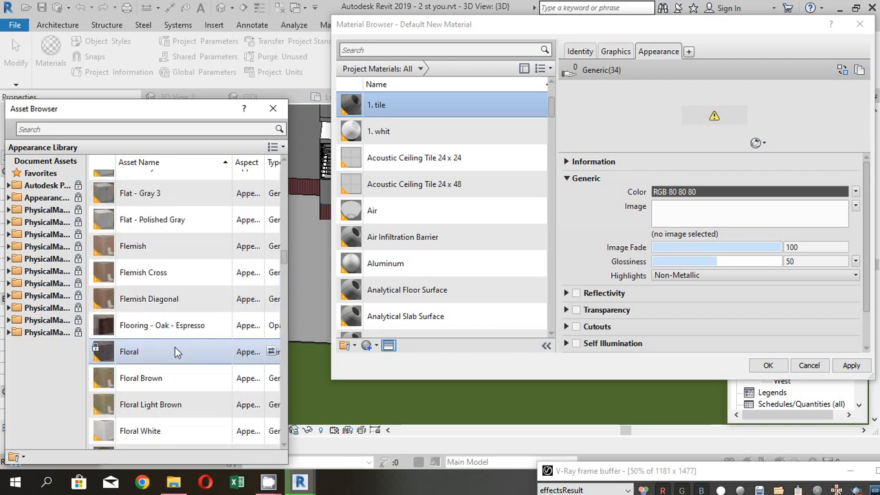
scroll(174, 347, down, 5)
scroll(141, 337, down, 5)
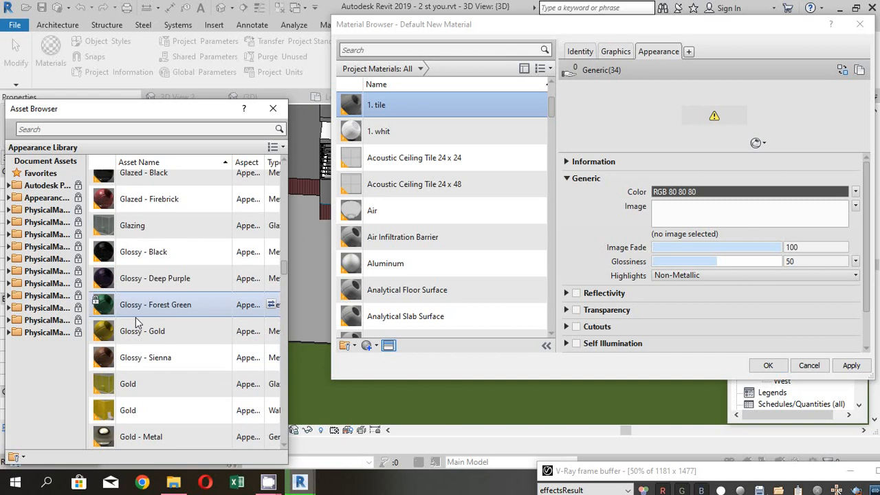
scroll(144, 313, down, 5)
scroll(155, 313, down, 3)
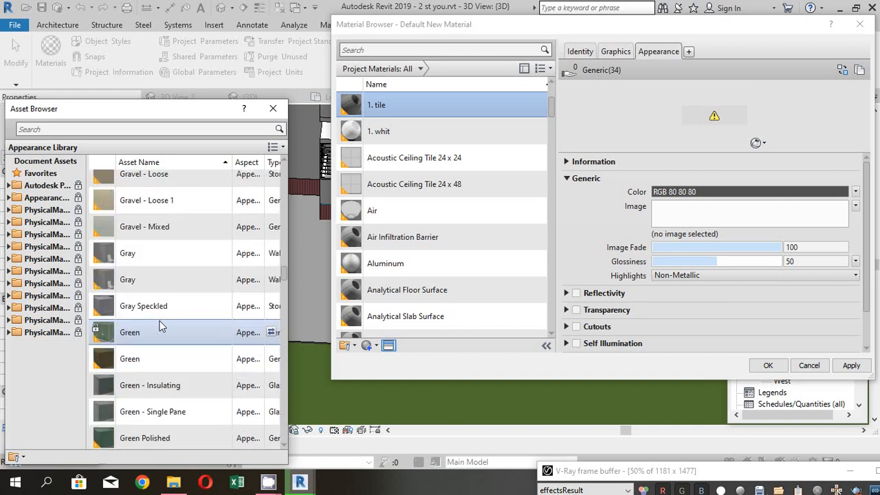
scroll(155, 340, down, 3)
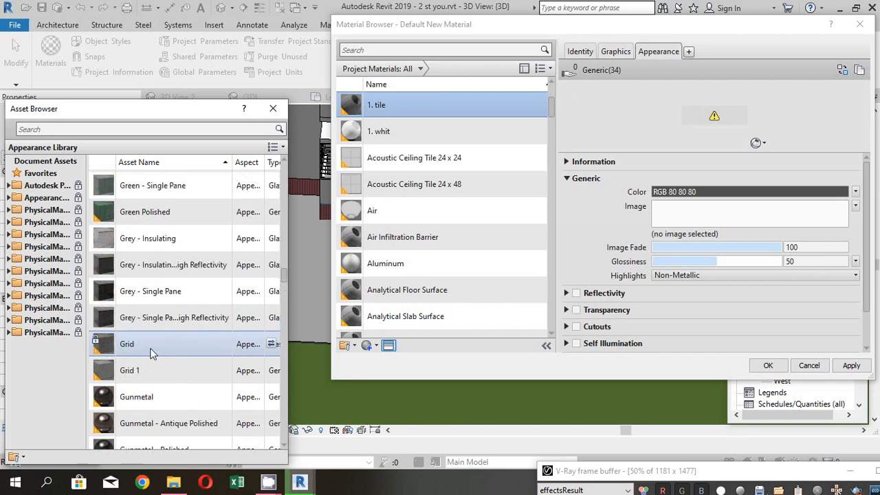
scroll(152, 353, down, 3)
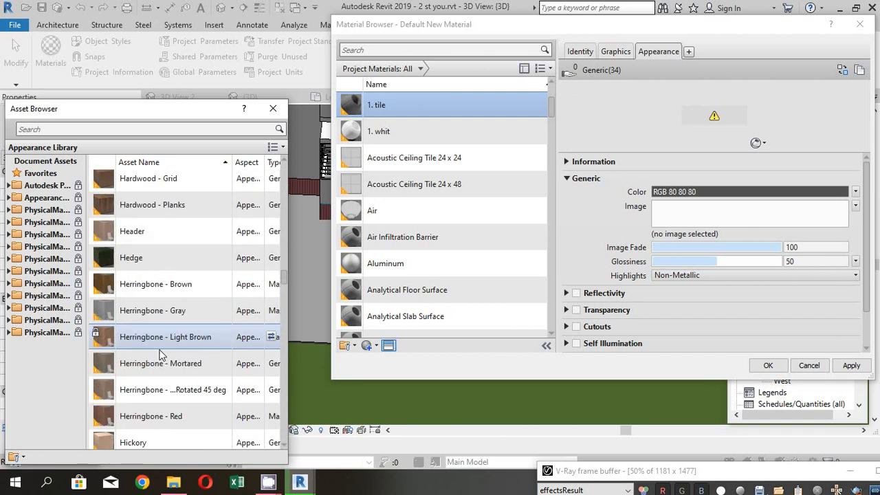
scroll(154, 356, down, 3)
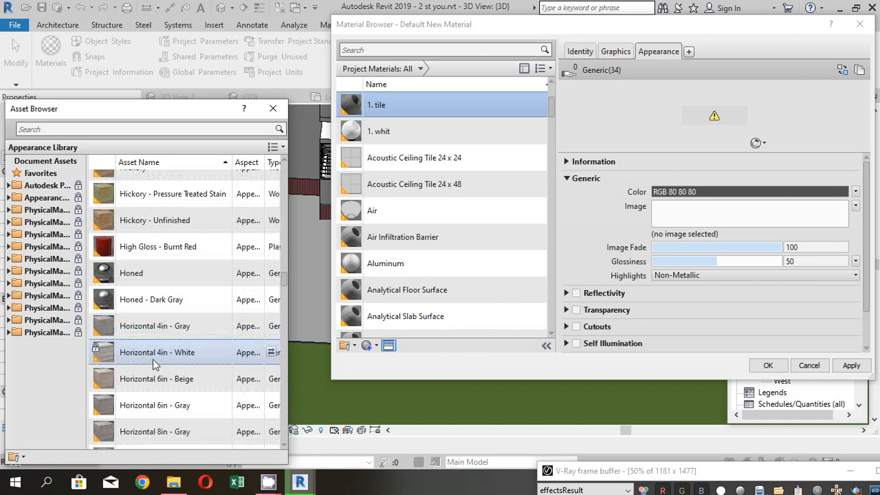
scroll(152, 359, down, 3)
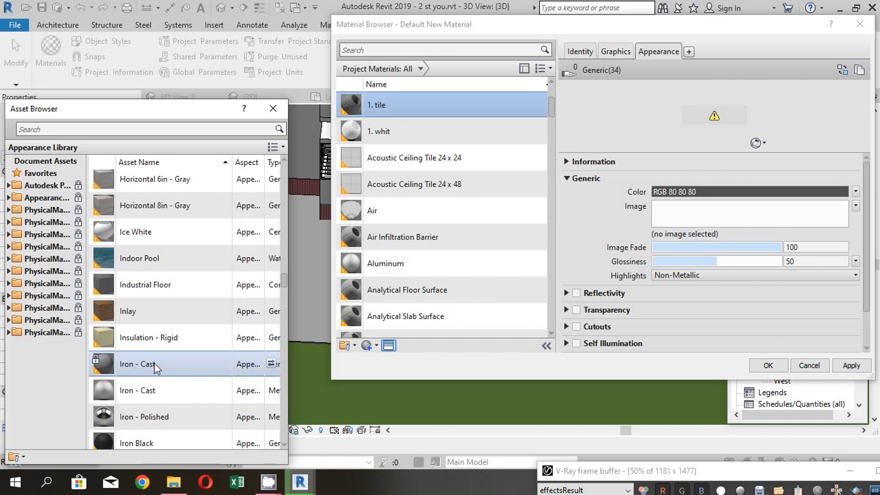
scroll(157, 366, down, 3)
scroll(159, 364, down, 5)
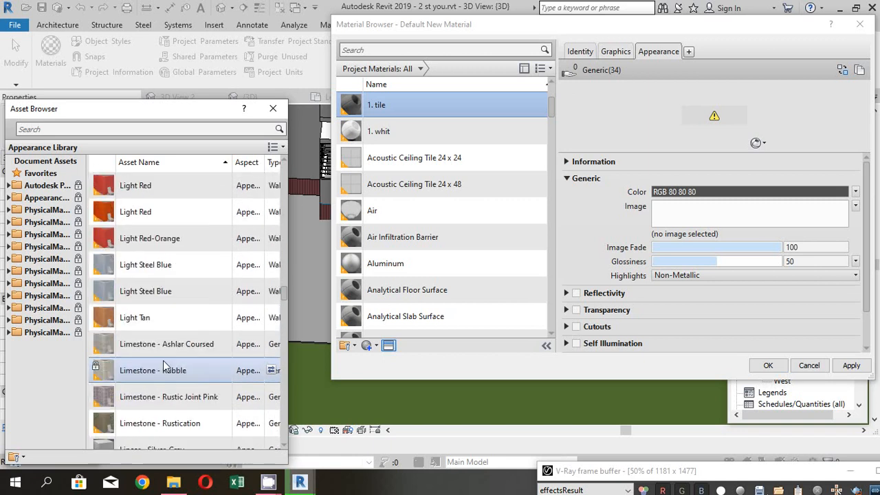
scroll(155, 358, down, 5)
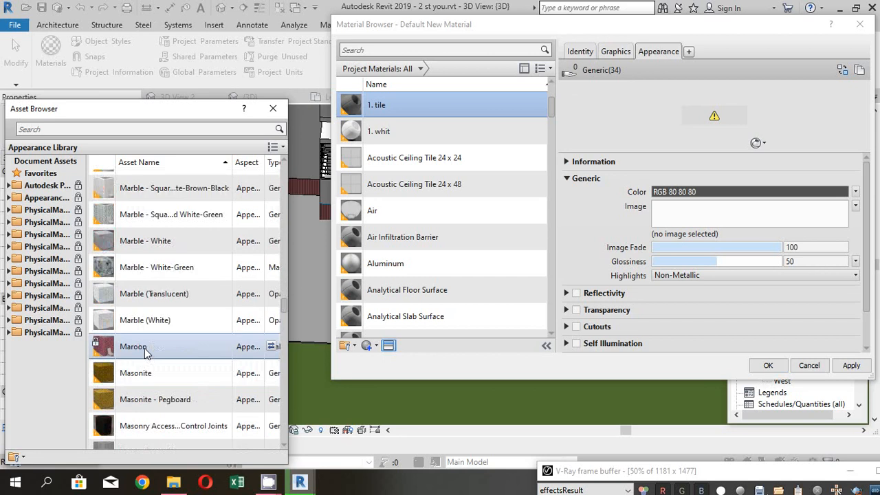
Replace the 1. tile material's appearance with the Metal - Copper Patina asset from the appearance library.
scroll(145, 352, up, 3)
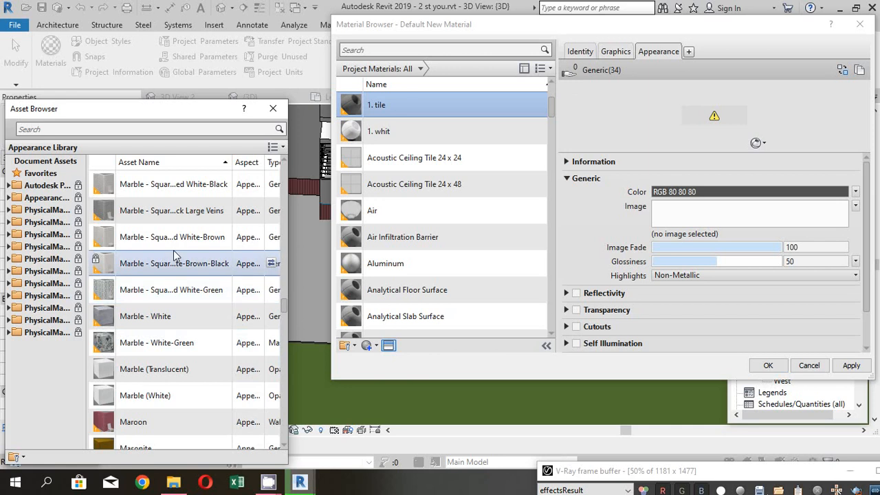
scroll(155, 287, up, 6)
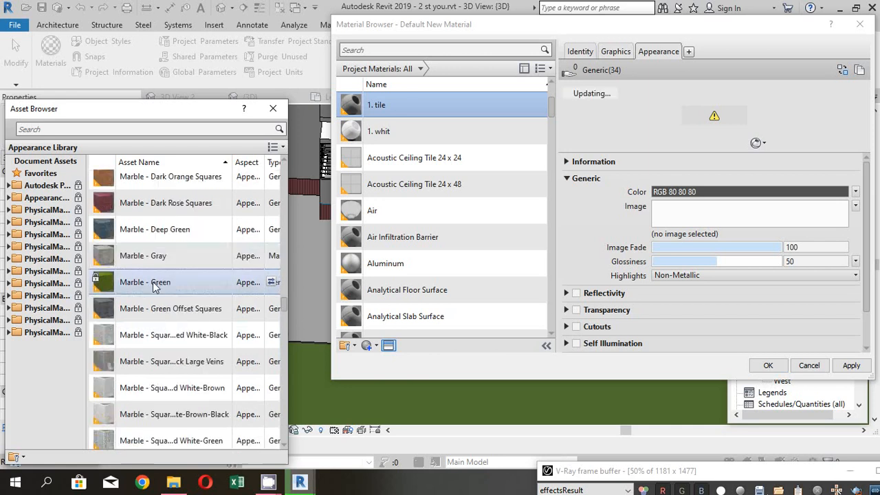
scroll(154, 287, up, 8)
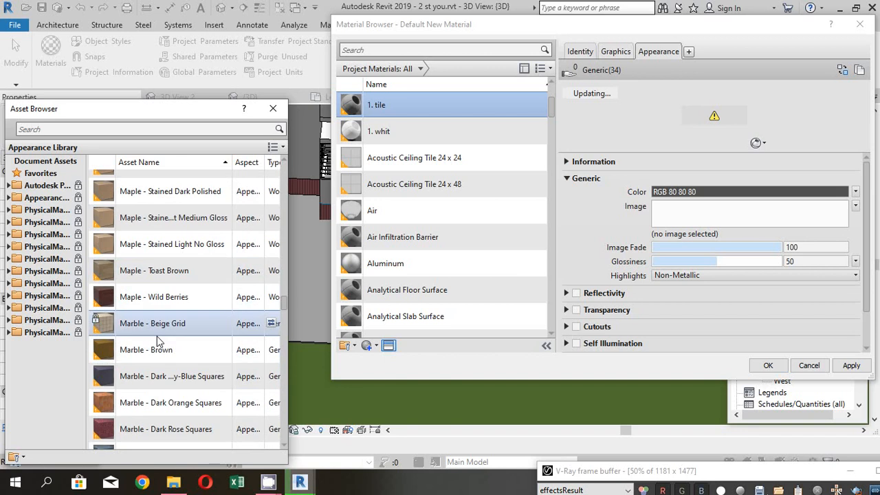
scroll(156, 337, down, 10)
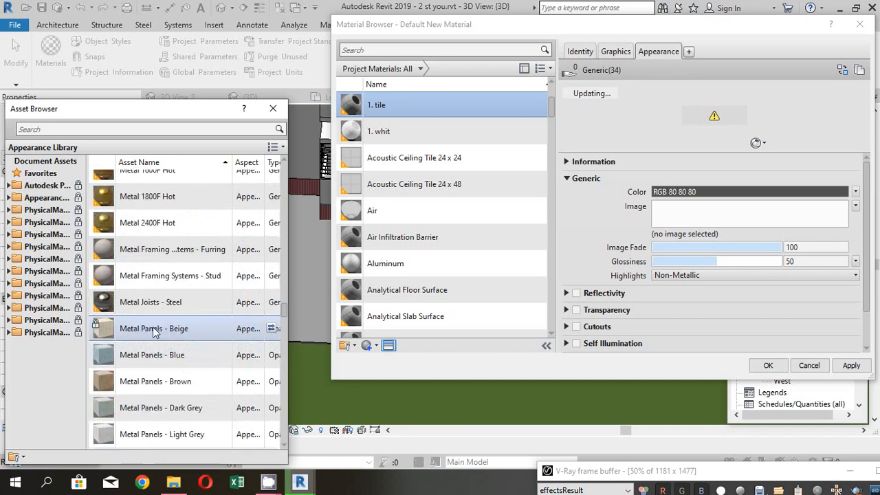
scroll(165, 337, up, 11)
click(272, 340)
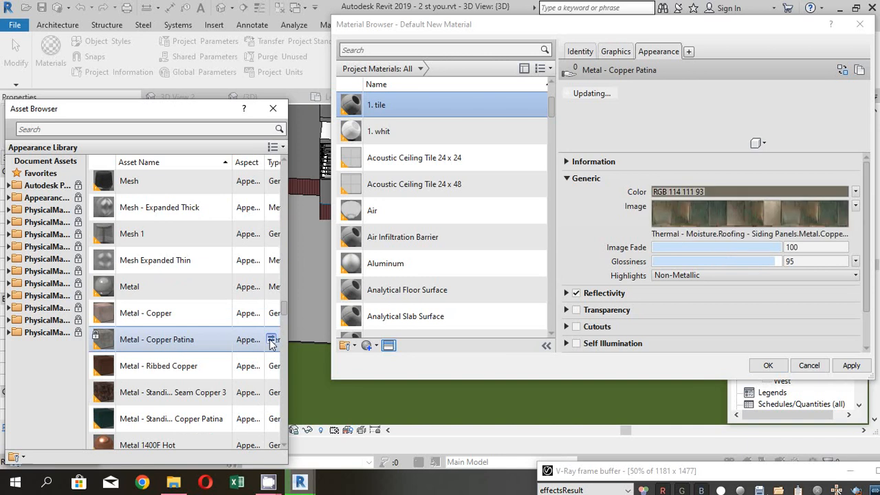
Examine the texture files in the Mats folder as alternatives for the appearance's image, keeping the Copper Patina image.
click(685, 237)
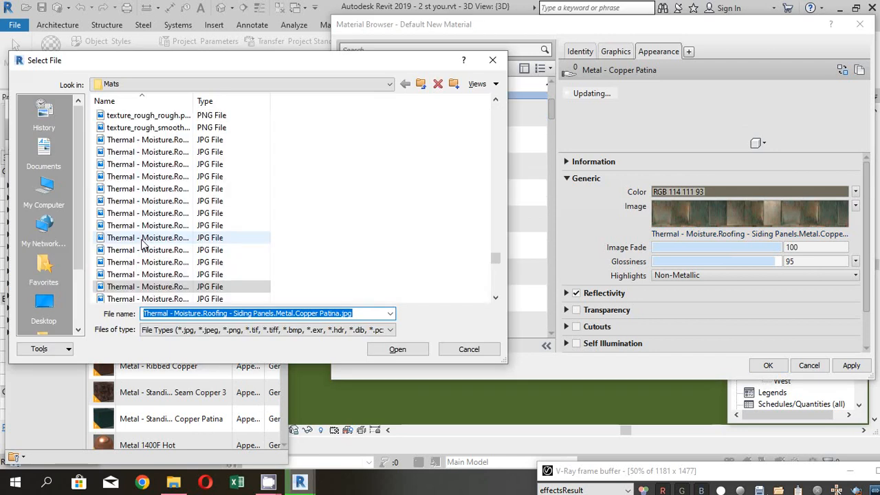
ctrl+scroll(138, 242, up, 1)
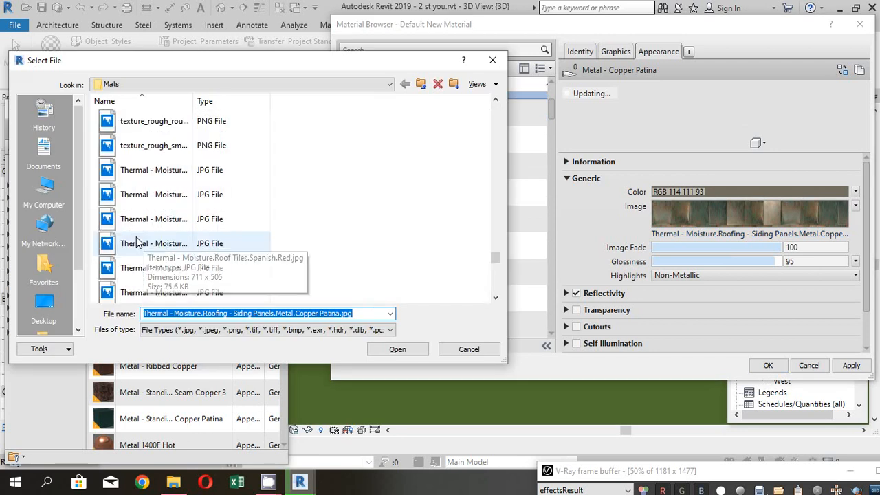
ctrl+scroll(137, 242, up, 1)
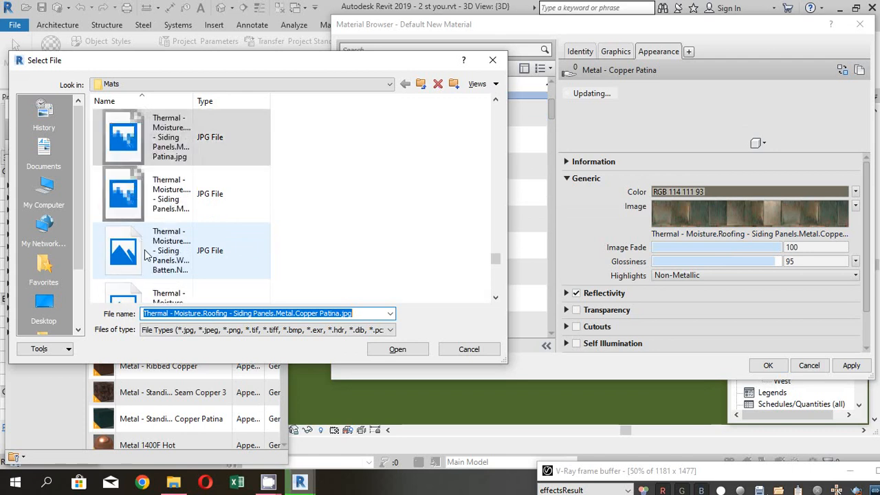
key(Return)
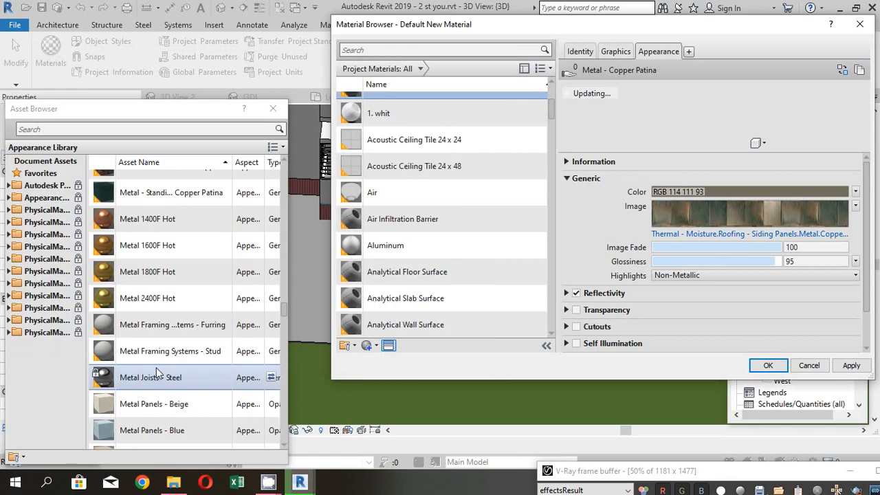
Look through the appearance library from the metal assets to the Spanish tile assets for a paving appearance for the 1. tile material.
scroll(156, 367, down, 5)
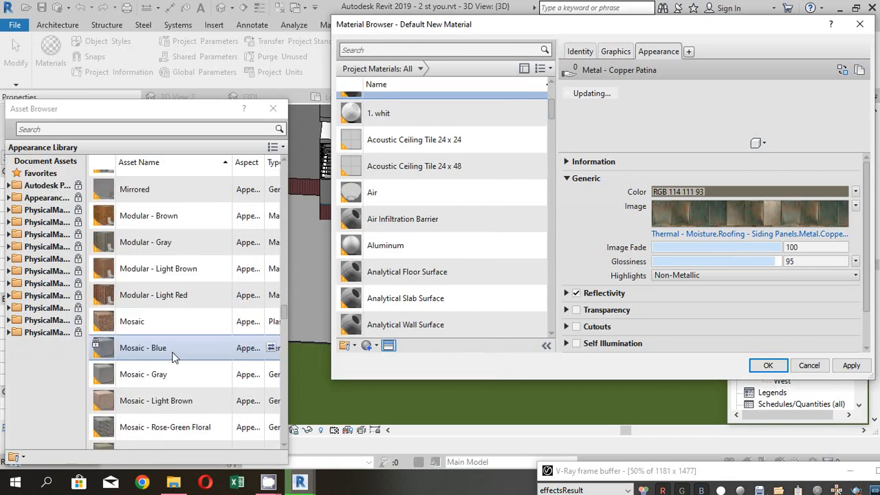
scroll(152, 311, down, 5)
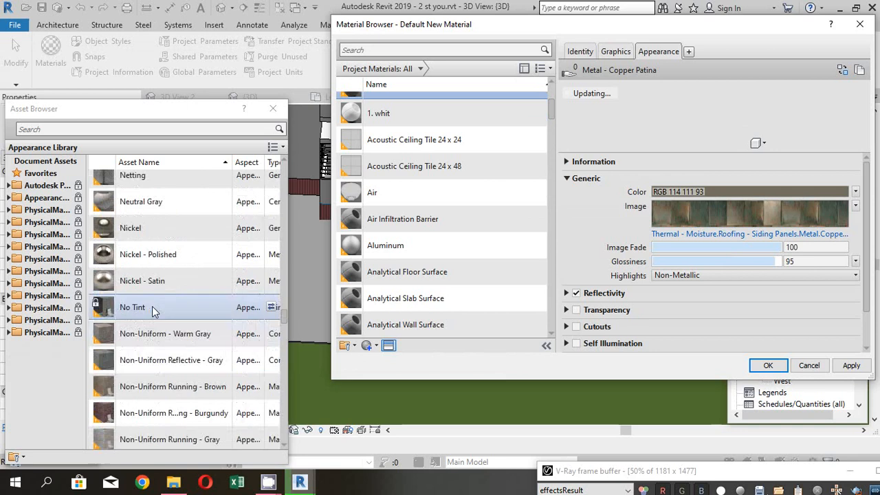
scroll(152, 306, up, 5)
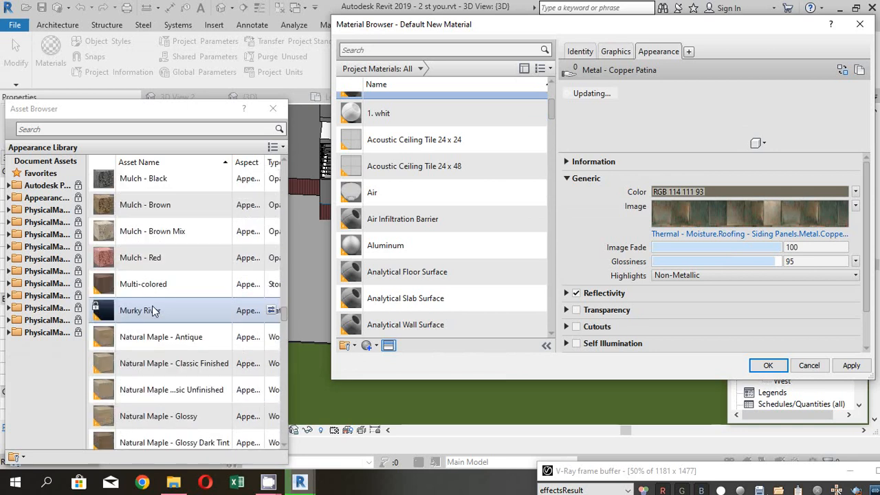
scroll(167, 319, down, 5)
scroll(163, 328, down, 3)
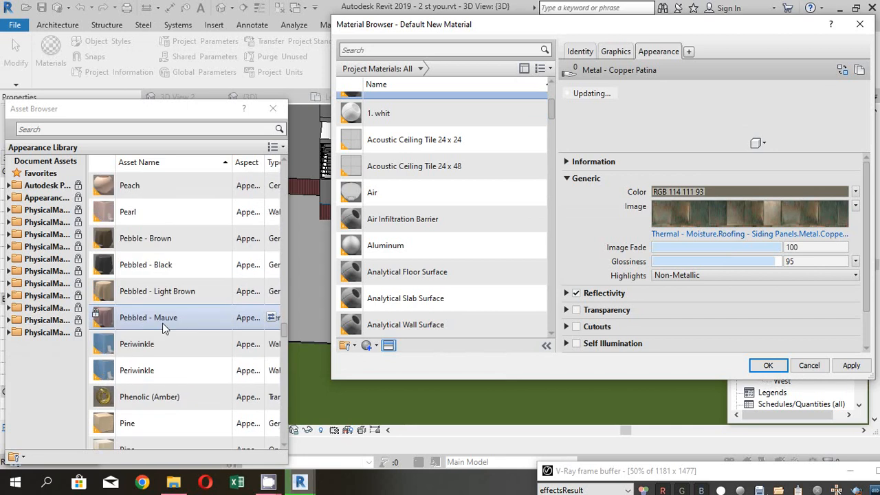
scroll(151, 356, down, 3)
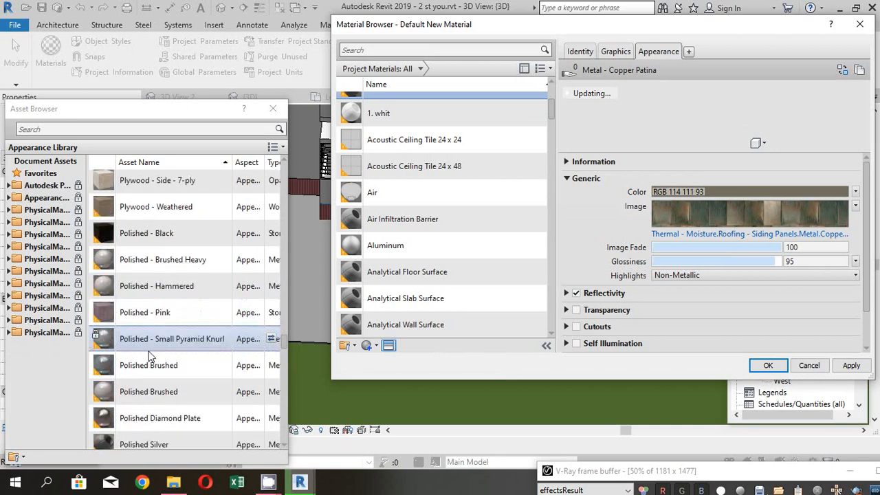
scroll(165, 325, down, 3)
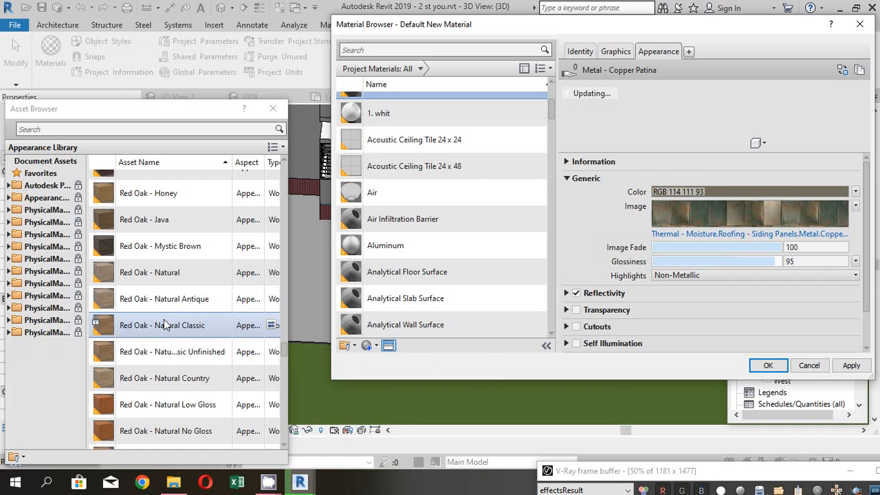
scroll(159, 306, up, 3)
scroll(158, 282, up, 3)
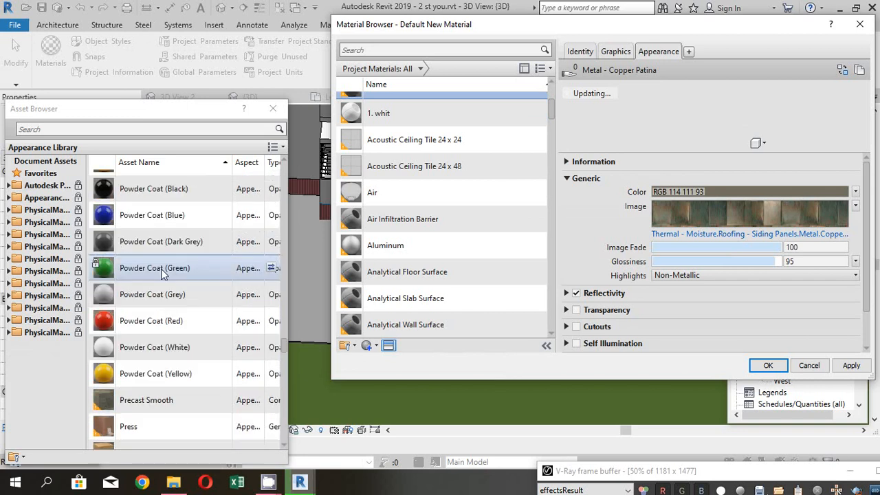
scroll(163, 274, down, 5)
scroll(172, 337, down, 3)
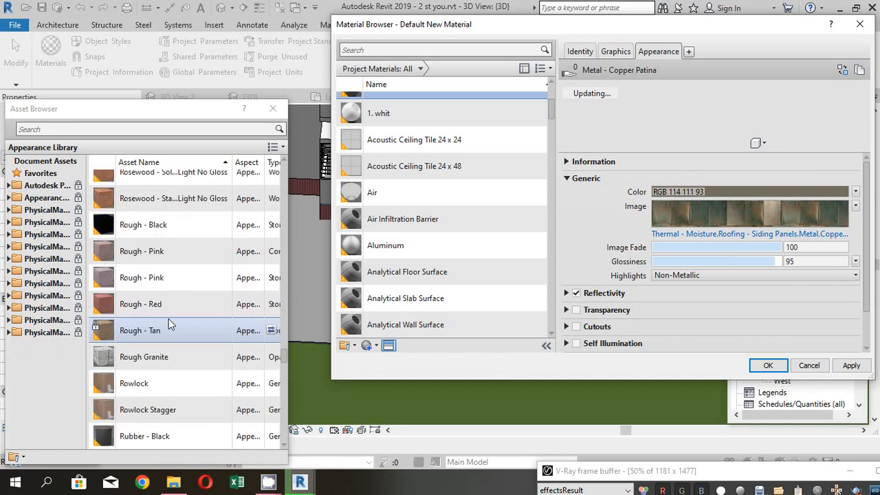
scroll(172, 323, up, 3)
scroll(162, 340, down, 3)
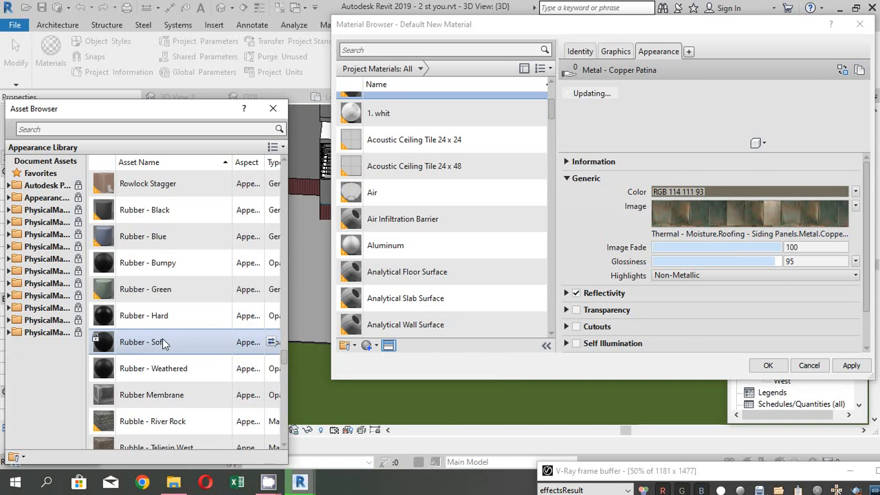
scroll(162, 341, down, 5)
scroll(164, 309, down, 3)
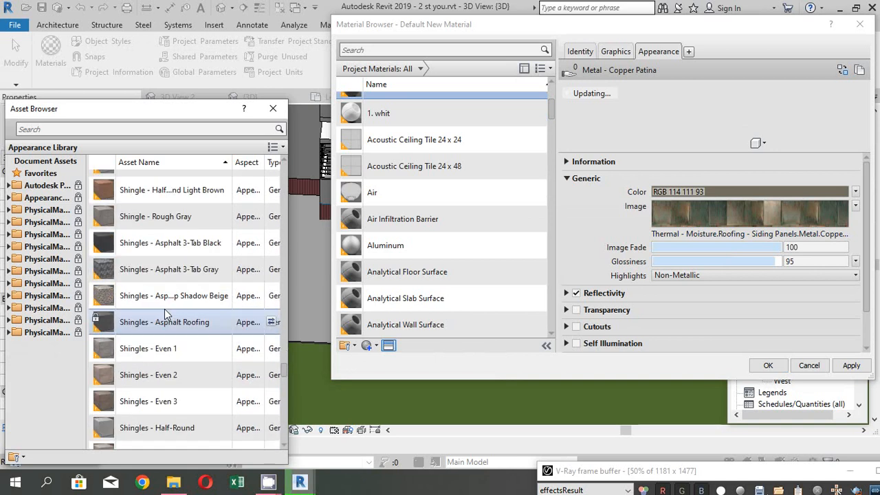
scroll(165, 309, down, 3)
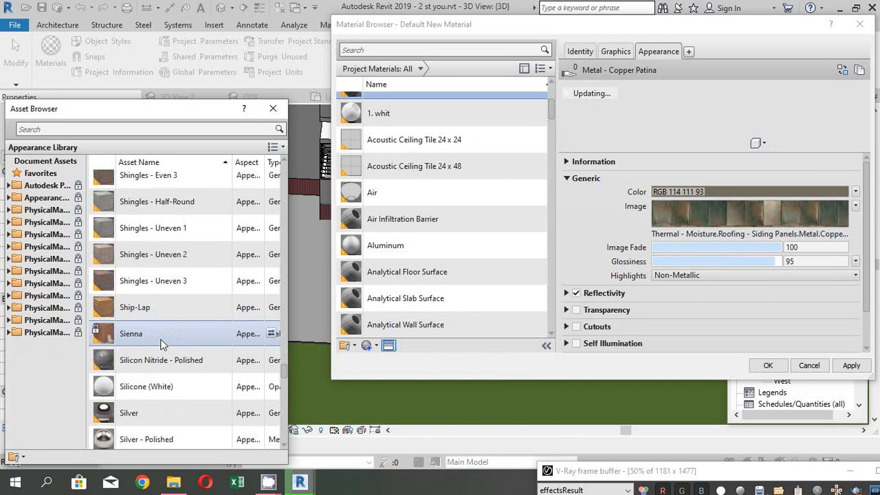
scroll(162, 343, down, 3)
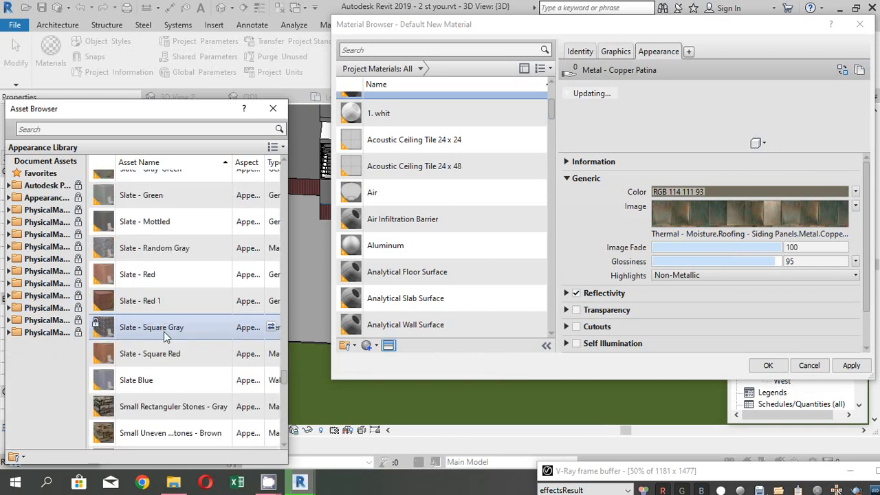
scroll(168, 323, down, 5)
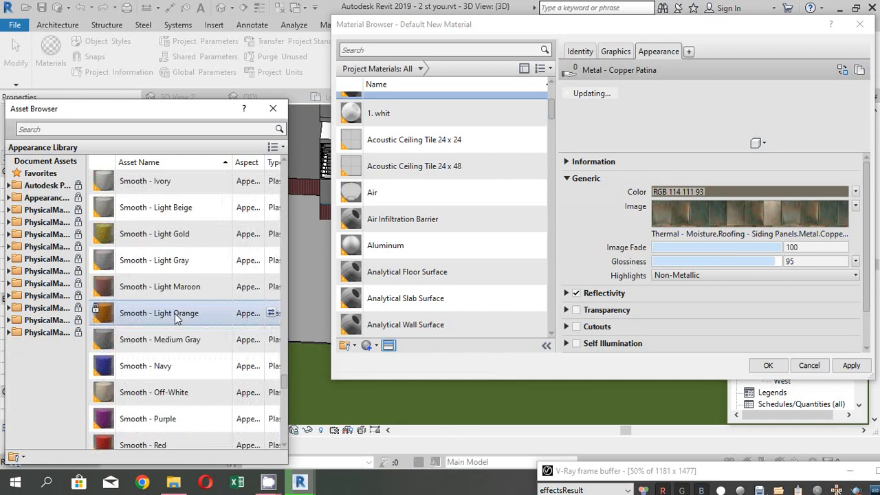
scroll(163, 351, down, 5)
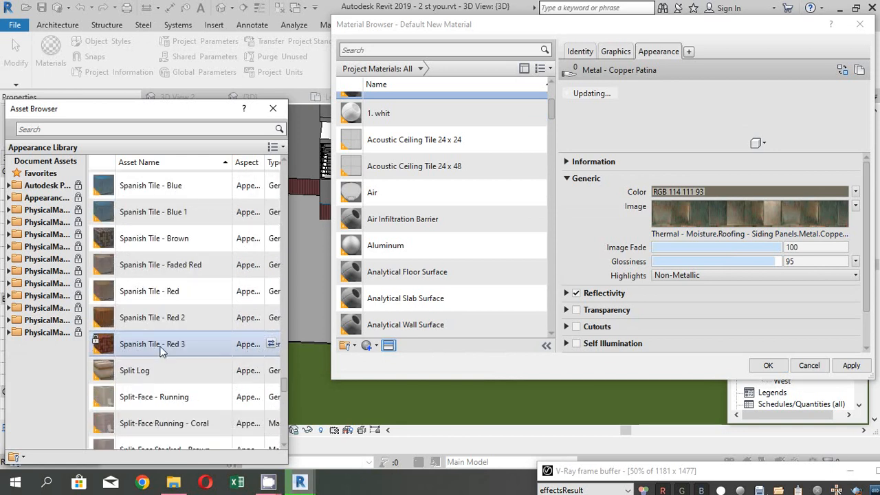
Replace the 1. tile material's appearance with the Standing Seam - Metal - Dark Grey asset from the appearance library.
scroll(161, 347, down, 8)
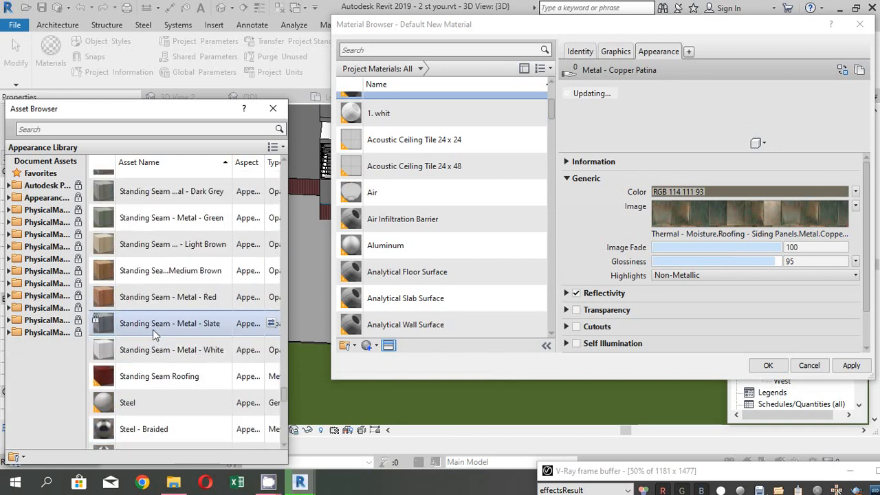
scroll(159, 295, up, 3)
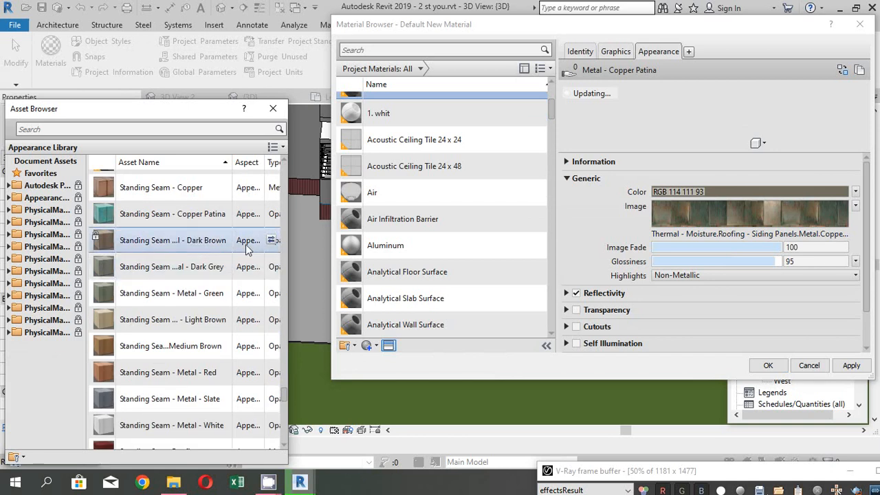
click(272, 267)
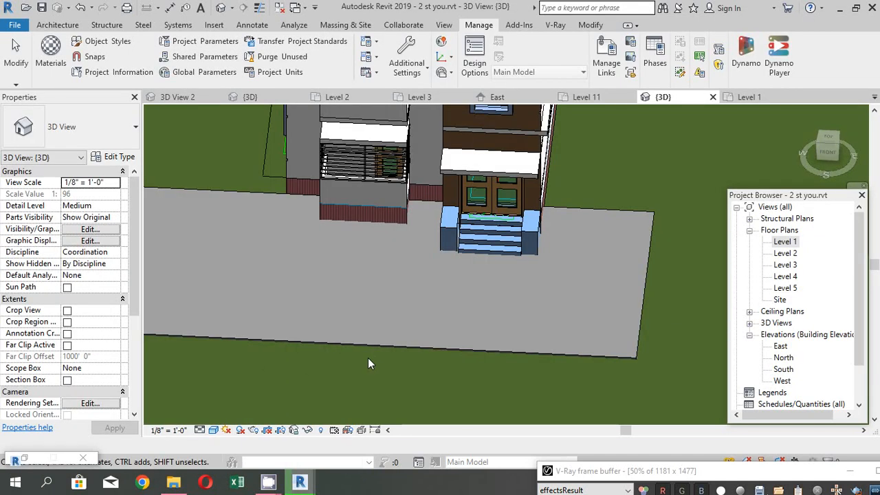
Paint the top face of the floor slab in front of the building with the 1. tile material and view it from above.
click(366, 347)
click(195, 57)
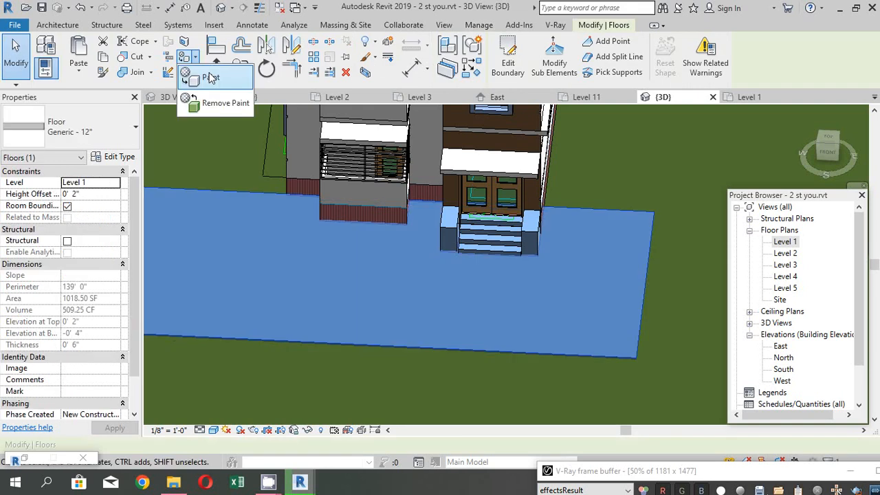
click(211, 78)
click(90, 142)
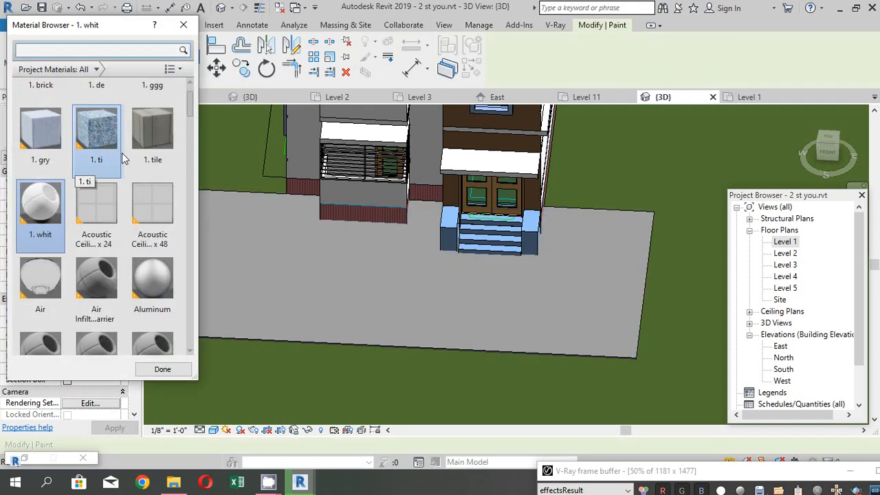
click(142, 150)
click(311, 282)
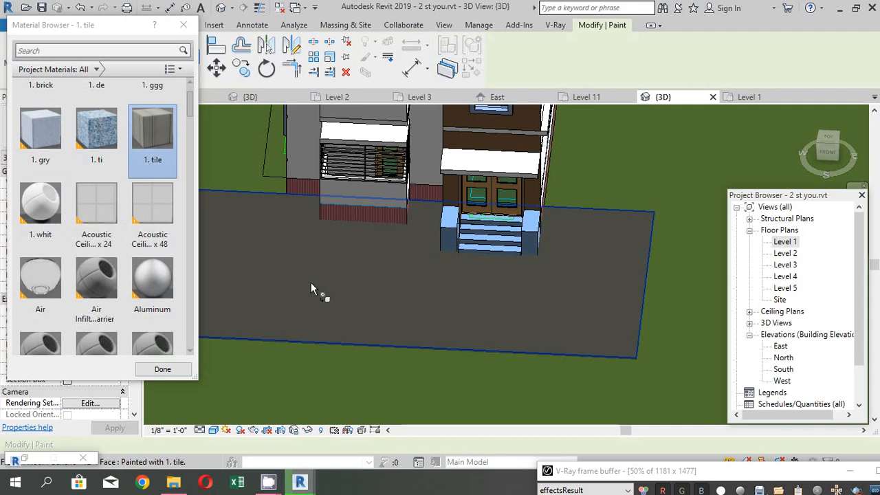
scroll(373, 328, down, 1)
key(Escape)
scroll(302, 318, down, 1)
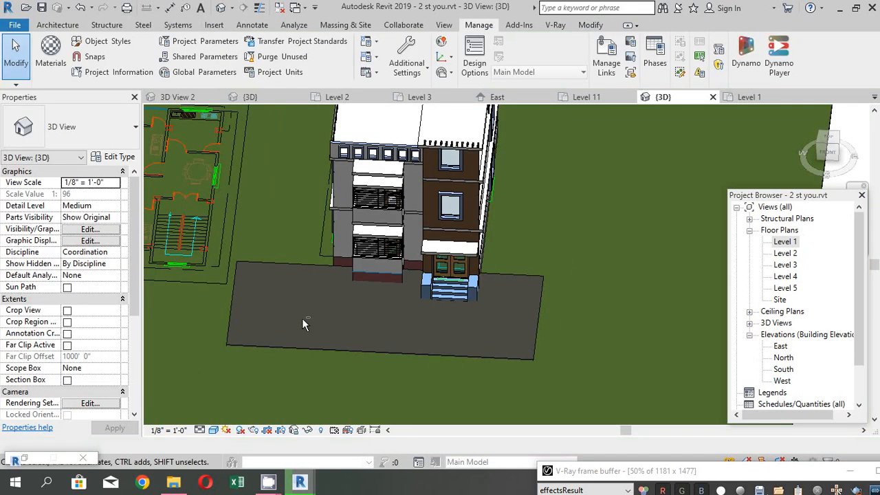
mouse_move(302, 318)
shift+middle_down()
mouse_move(315, 330)
mouse_move(241, 371)
shift+middle_up()
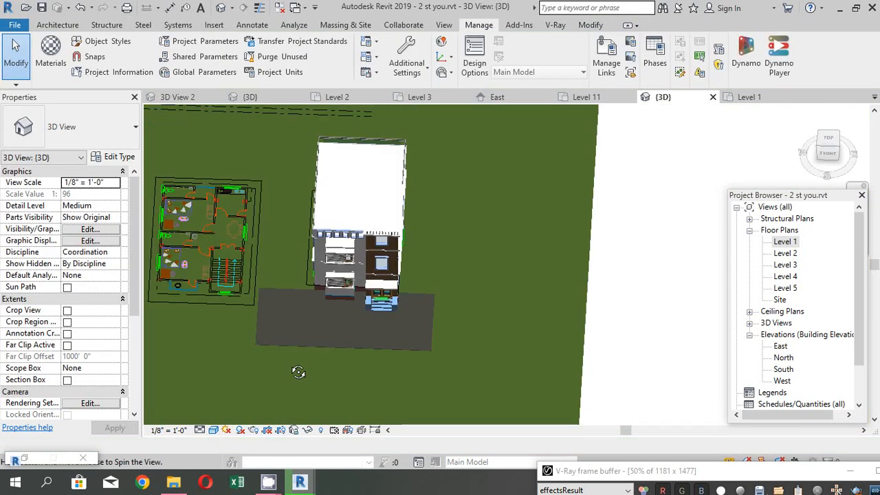
shift+middle_drag(299, 372, 296, 373)
Open the Level 1 floor plan and start placing a component.
double_click(785, 242)
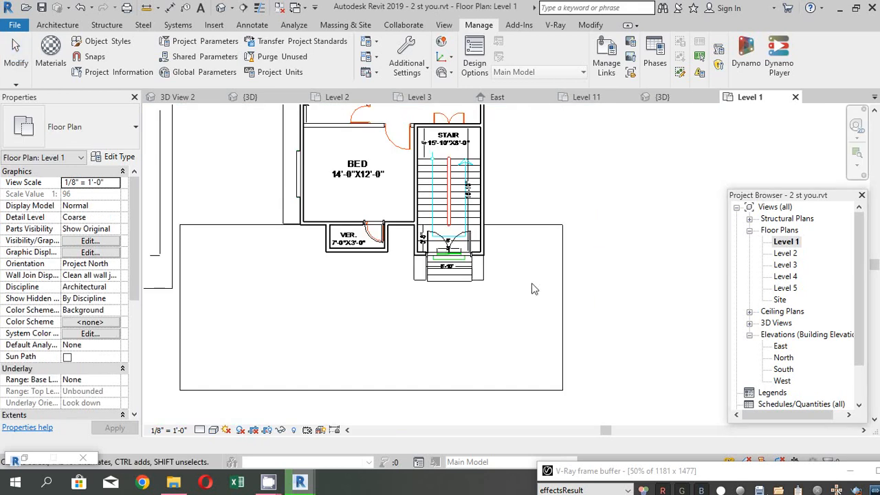
scroll(270, 315, down, 5)
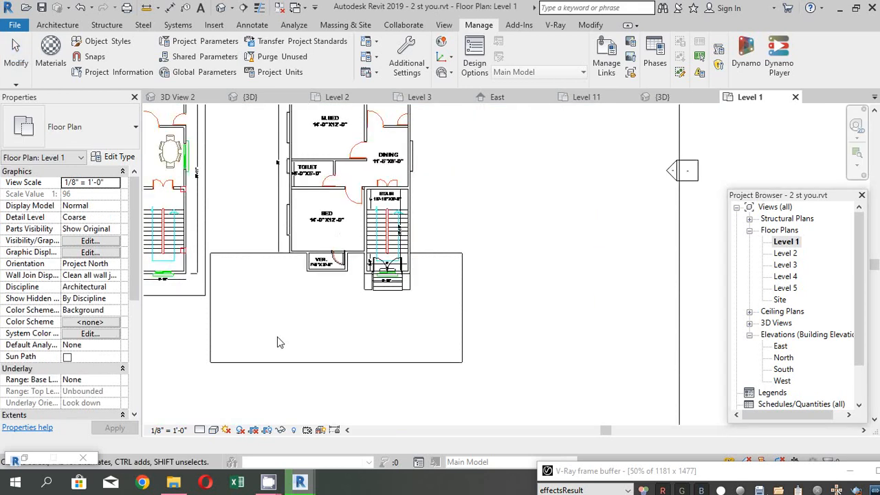
click(57, 24)
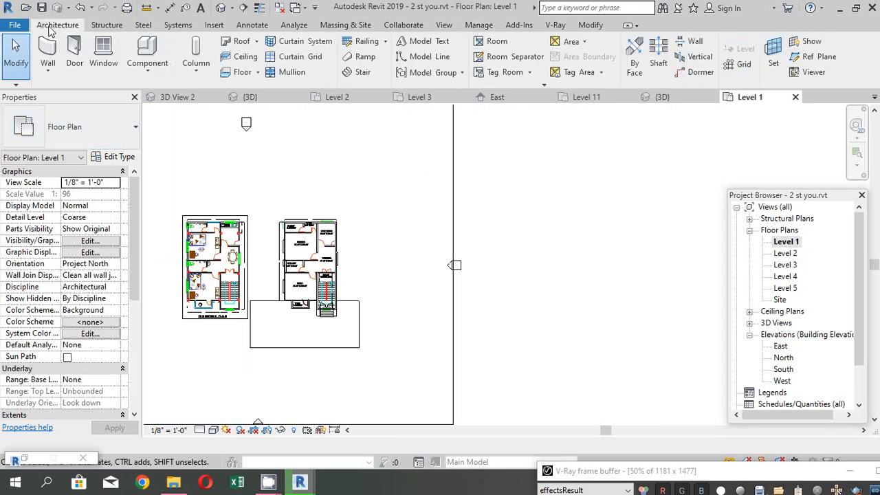
click(147, 63)
click(165, 95)
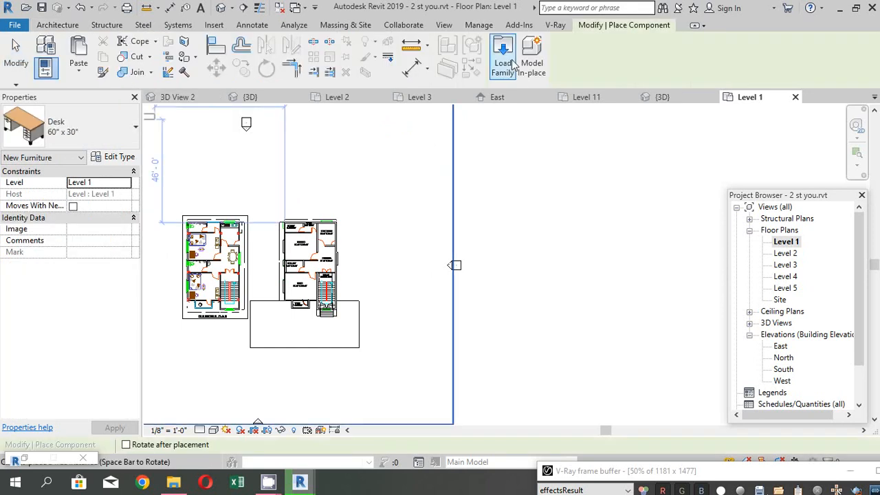
Start loading a family and browse to the Planting folder of the India library in RVT2019_IND_Libraries, under revit softower on drive D.
click(512, 62)
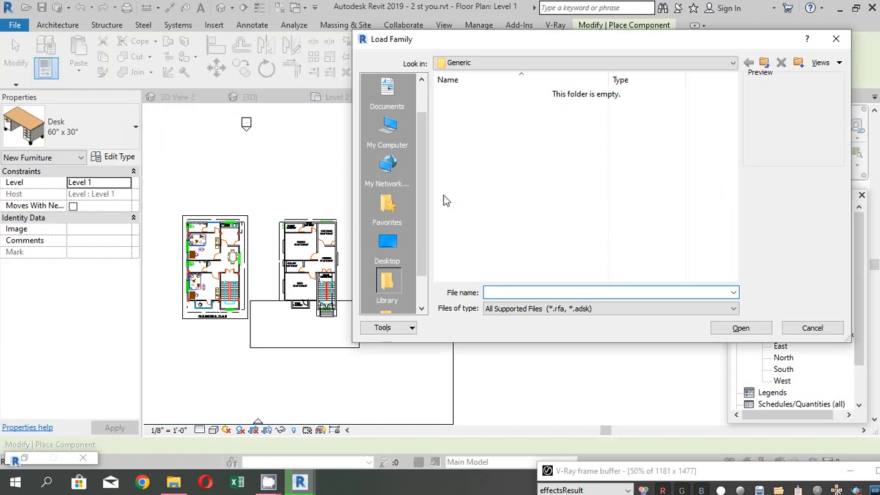
click(387, 133)
double_click(497, 227)
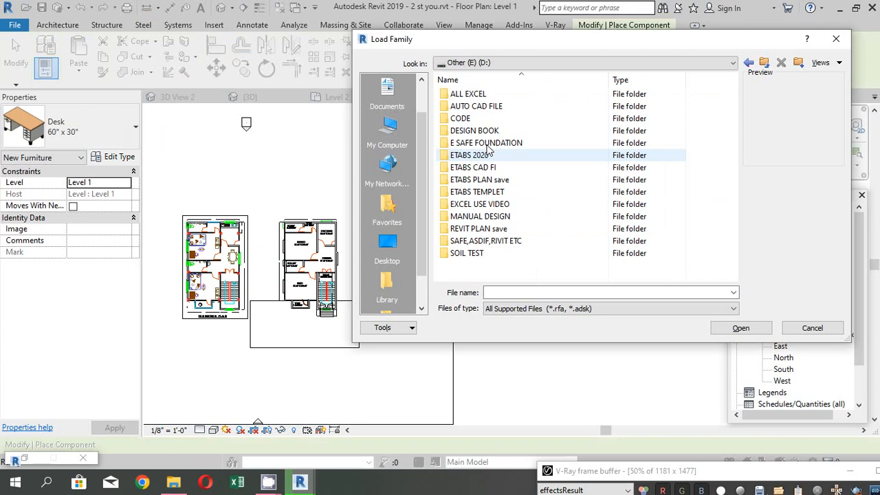
double_click(481, 228)
double_click(483, 143)
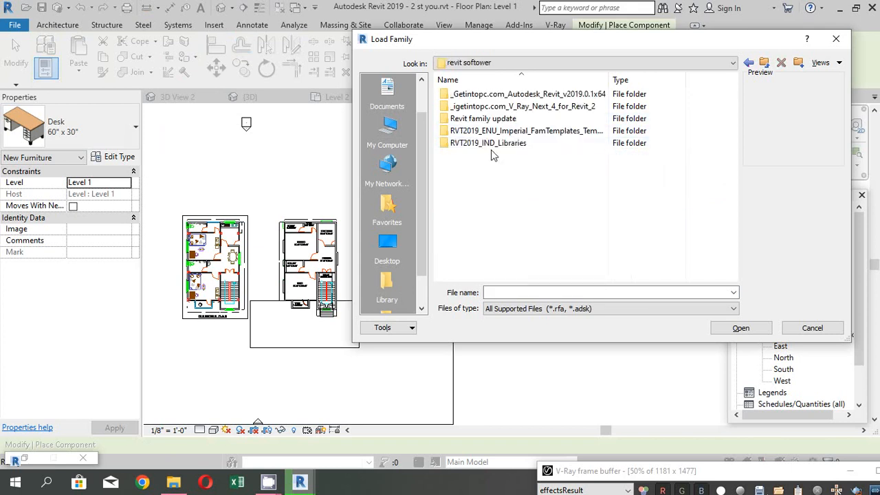
double_click(492, 144)
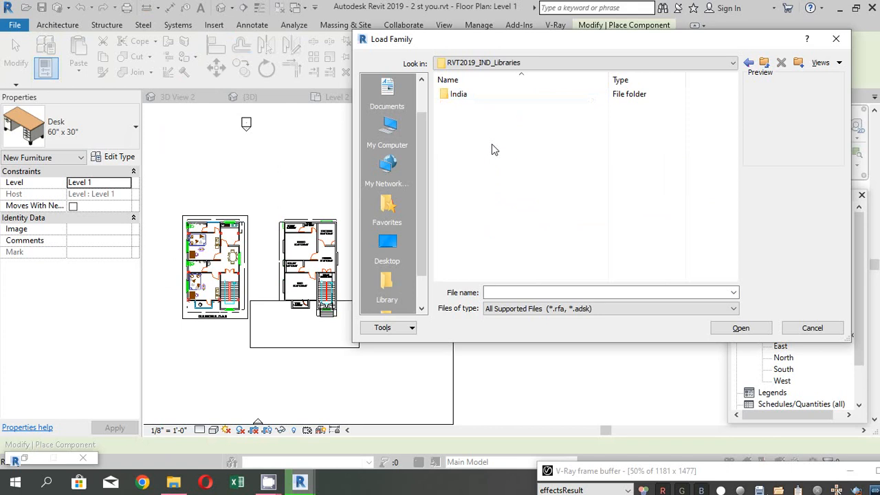
double_click(479, 95)
scroll(460, 216, down, 2)
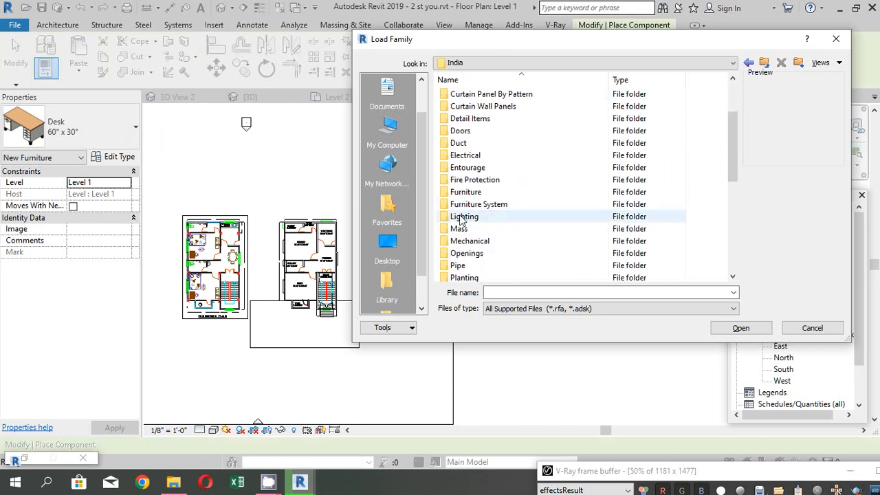
scroll(462, 202, up, 2)
scroll(481, 213, down, 2)
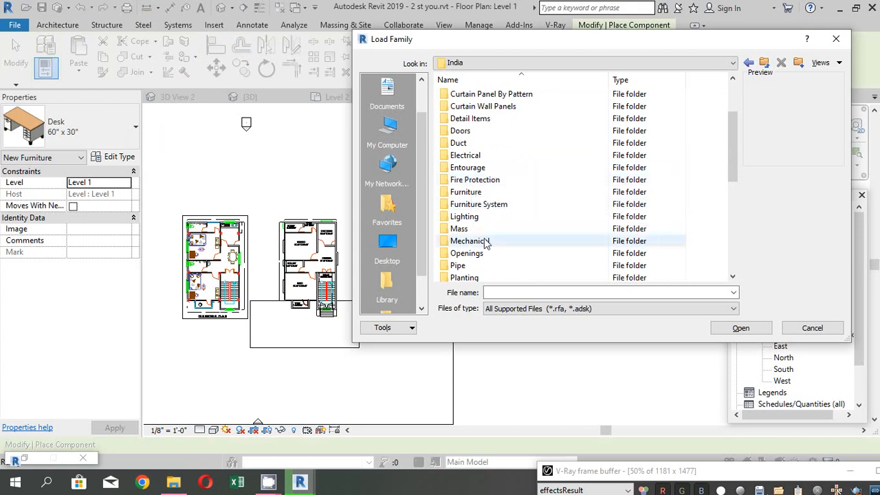
double_click(465, 278)
Load the M_RPC Tree - Conifer family from the Planting folder.
ctrl+scroll(474, 156, up, 2)
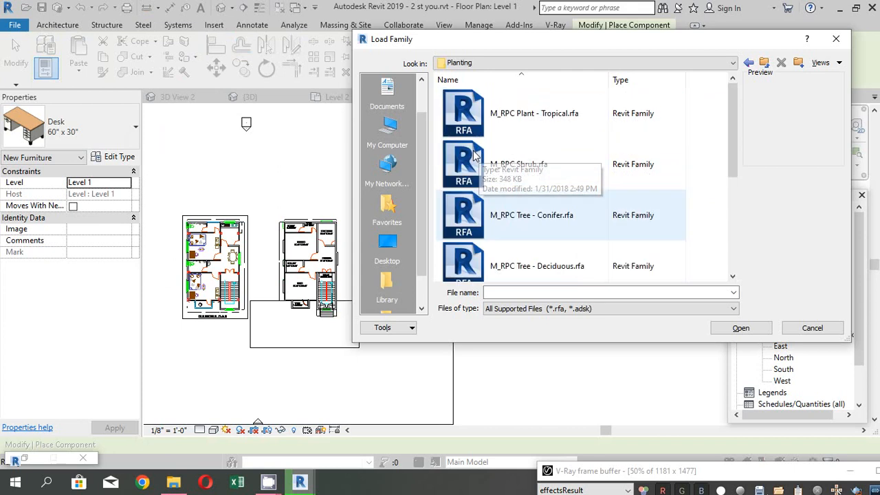
scroll(478, 169, down, 2)
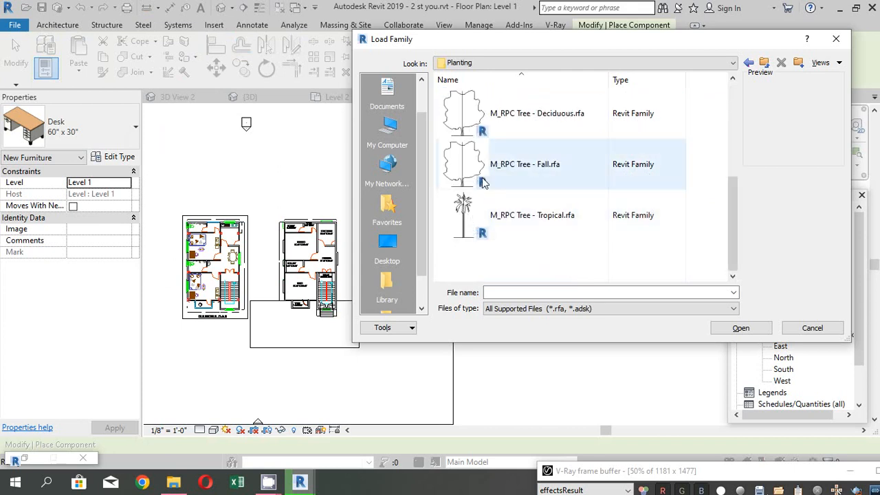
scroll(483, 182, up, 2)
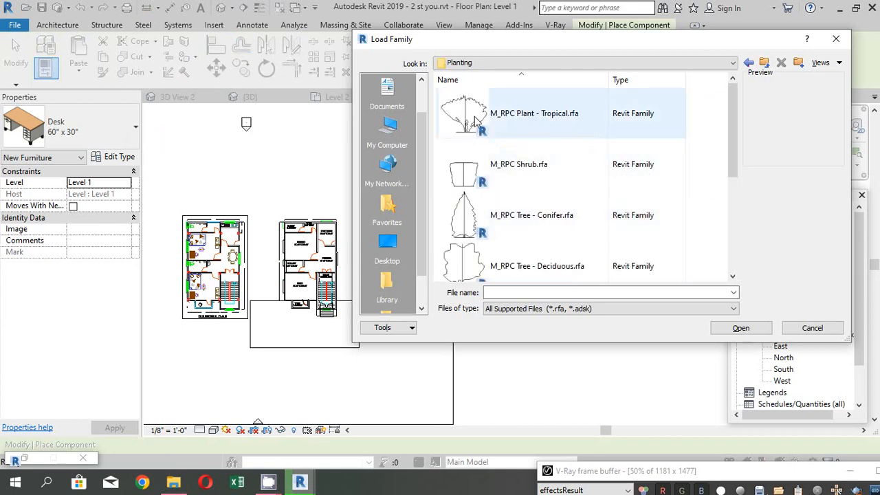
click(465, 227)
click(740, 328)
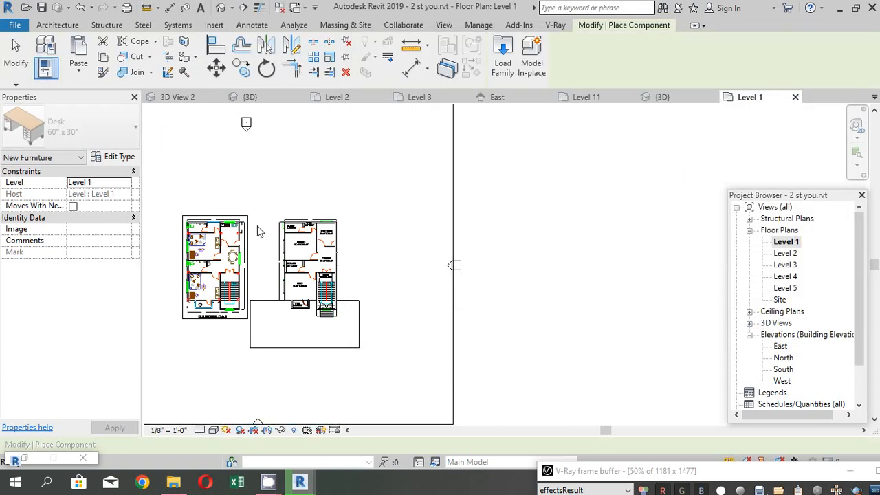
Place Colorado Spruce - 4.0 Meters trees on Level 1, four in a row along each long side of the building.
scroll(258, 300, up, 2)
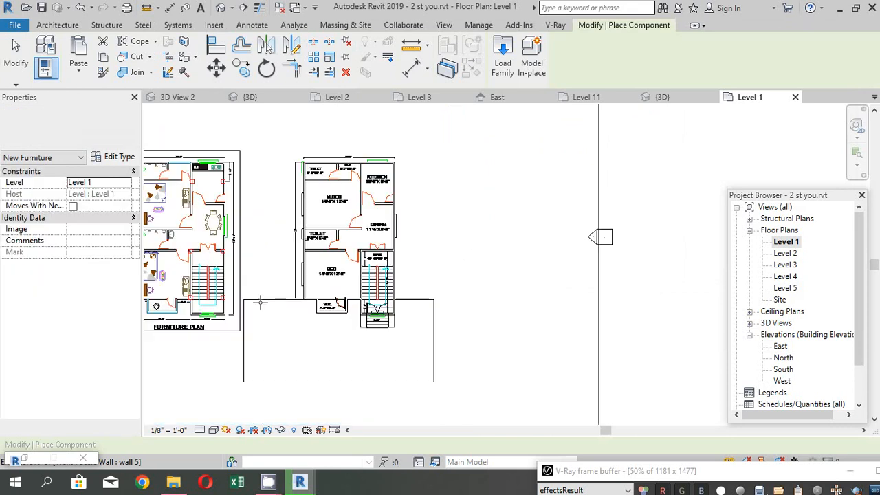
scroll(255, 299, up, 2)
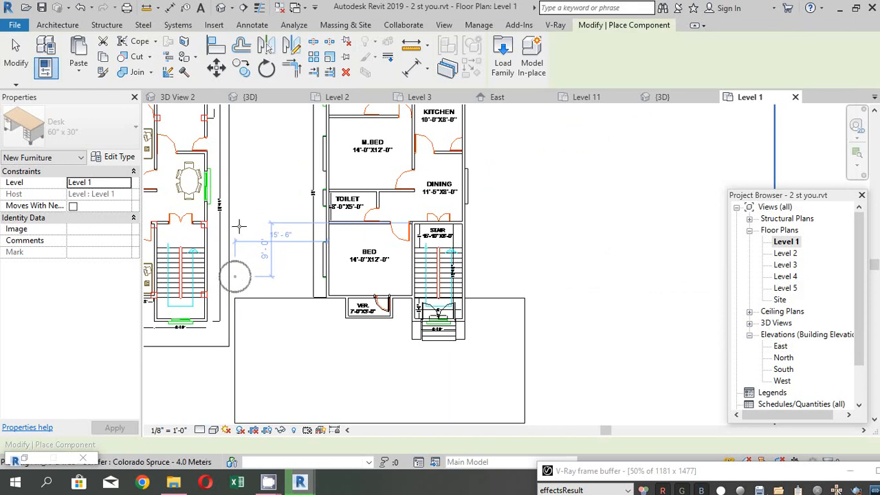
click(235, 277)
click(237, 229)
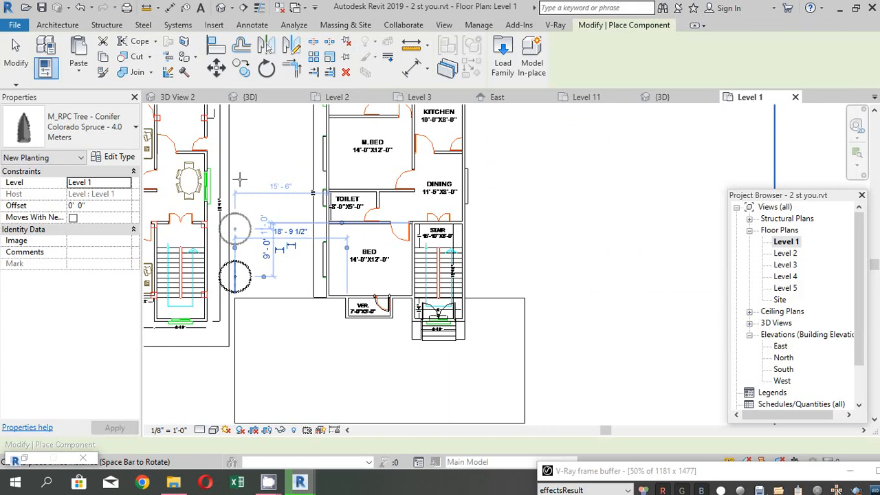
click(241, 178)
scroll(240, 257, down, 2)
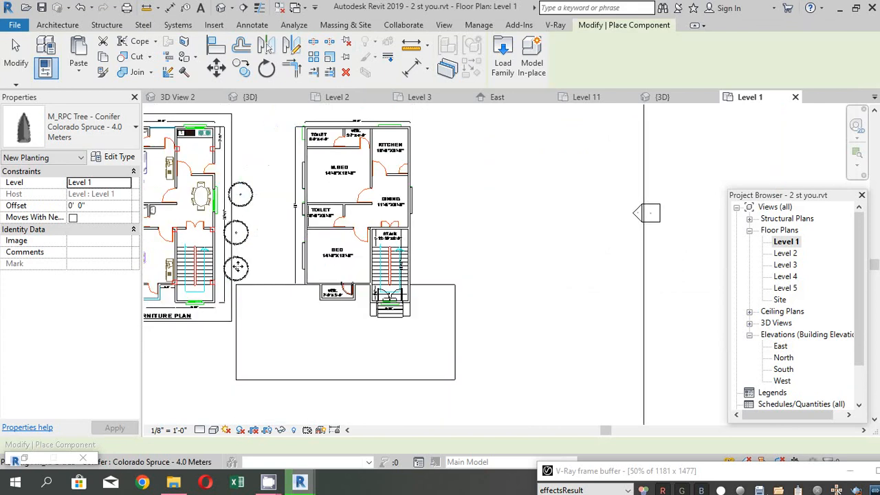
click(237, 266)
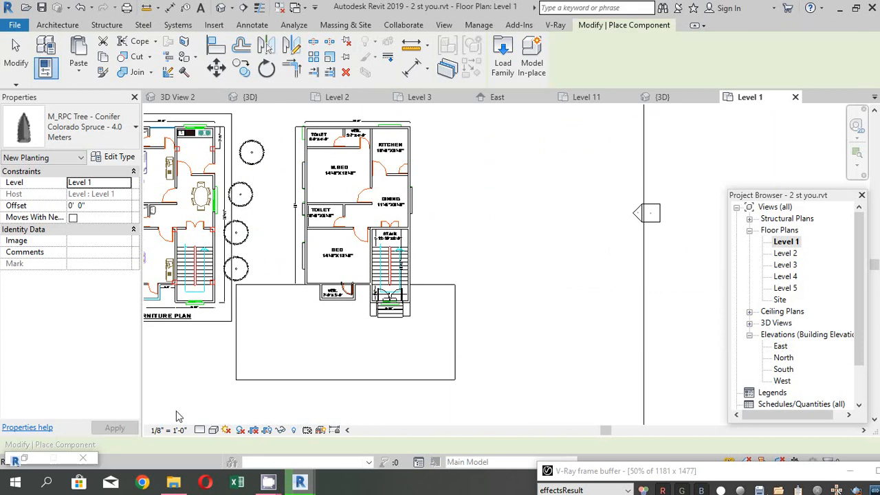
scroll(296, 265, down, 1)
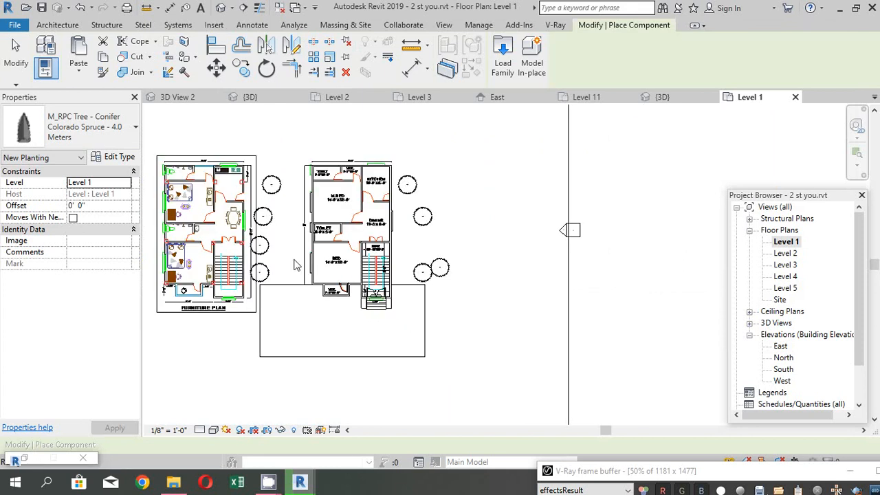
key(Escape)
key(Escape)
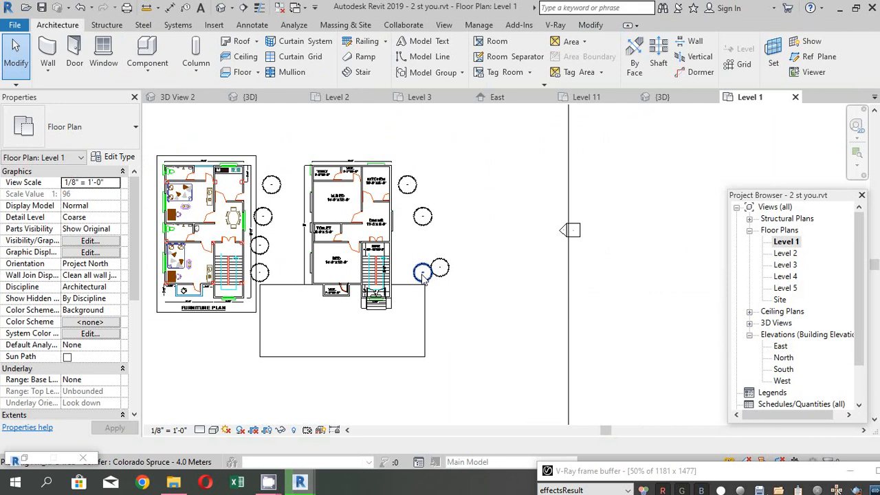
Move the spruce at the paved slab's northeast corner north, in line below the second tree east of the building.
click(422, 274)
drag(422, 274, 428, 279)
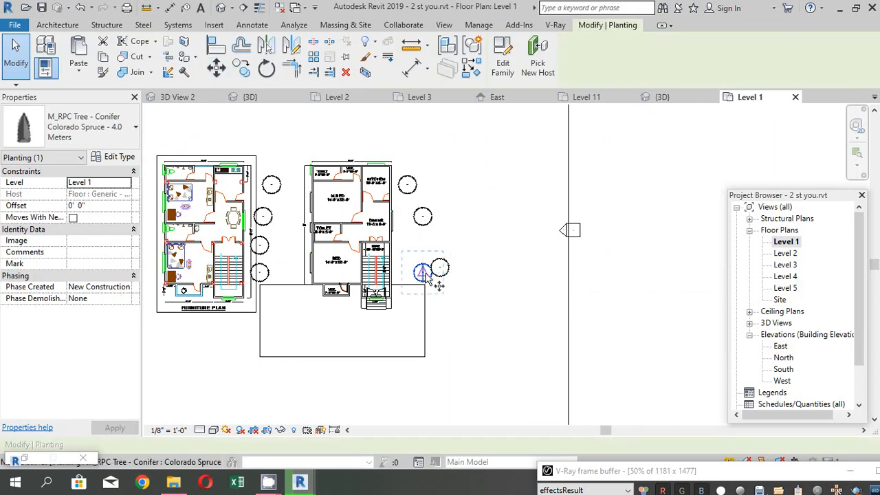
click(424, 273)
click(425, 243)
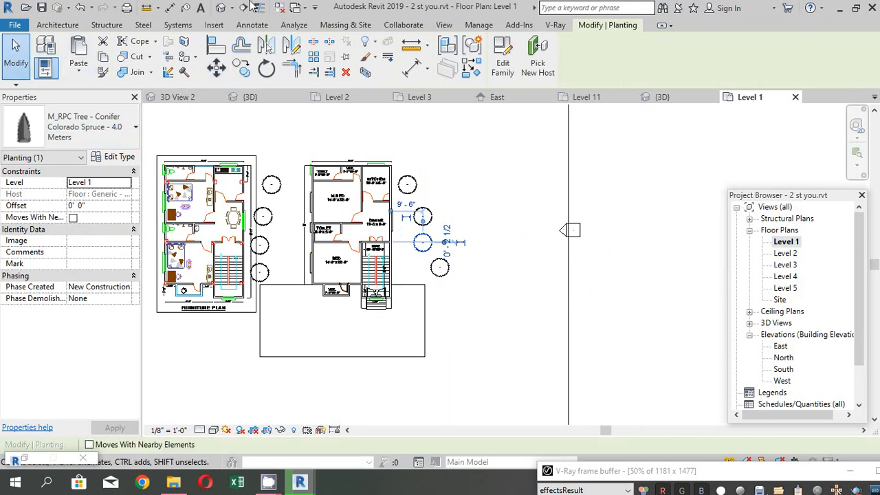
Open the 3D view and delete the imported design.dwg plan beside the building.
click(223, 9)
key(Escape)
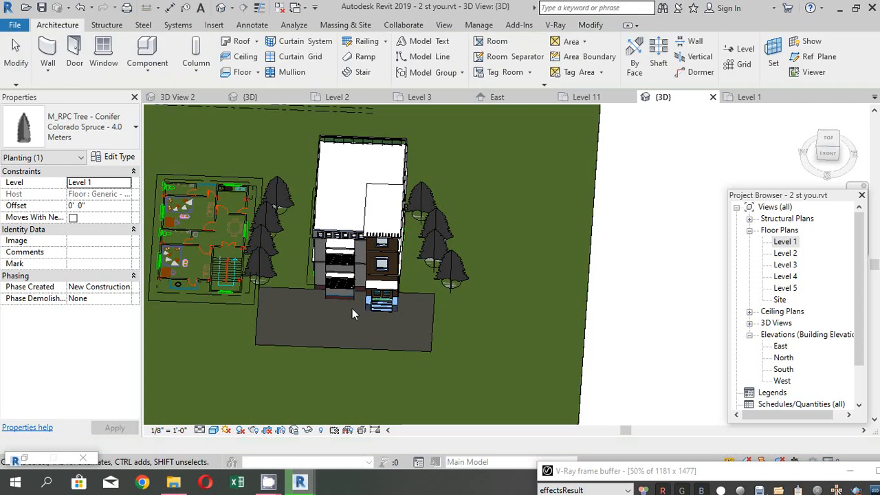
shift+middle_drag(352, 308, 241, 305)
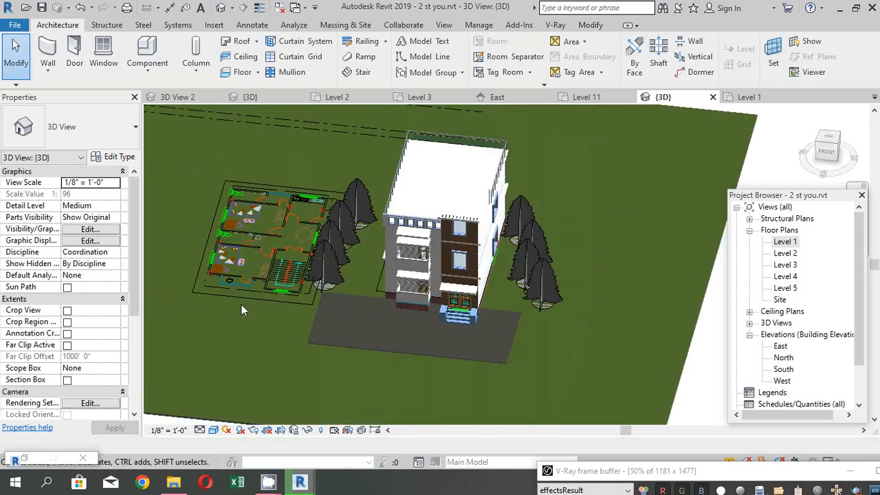
click(248, 303)
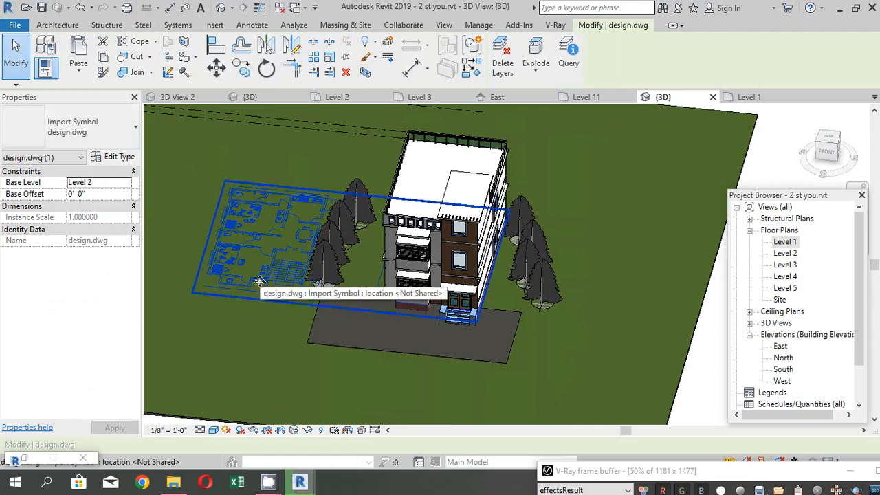
key(Delete)
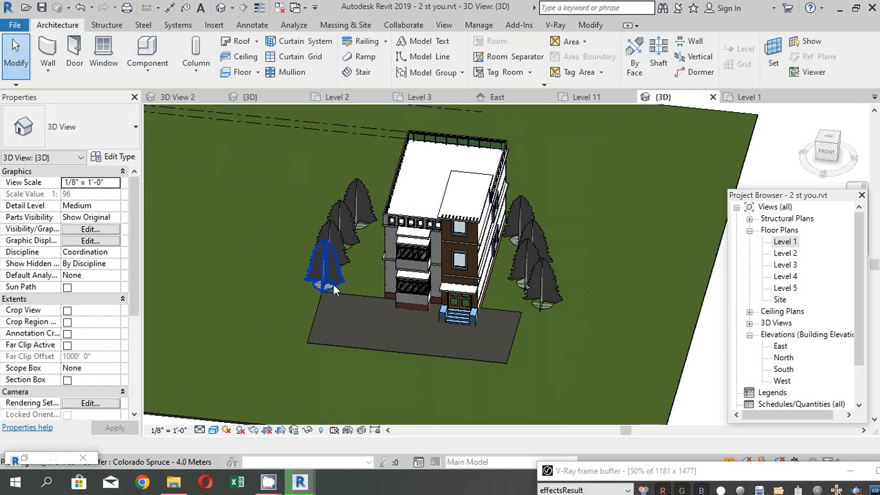
Set the 3D view's visual style to Realistic and view the trees and building from the front.
shift+middle_drag(335, 290, 436, 364)
scroll(344, 294, up, 3)
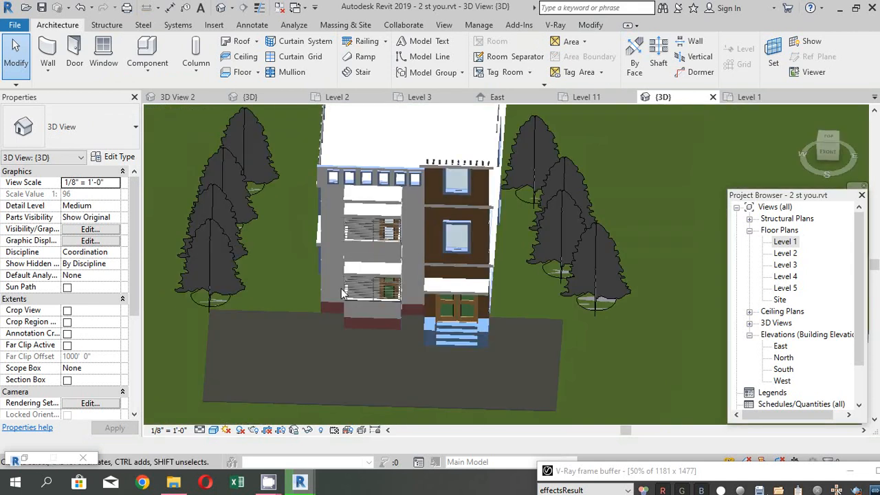
shift+middle_drag(378, 356, 247, 296)
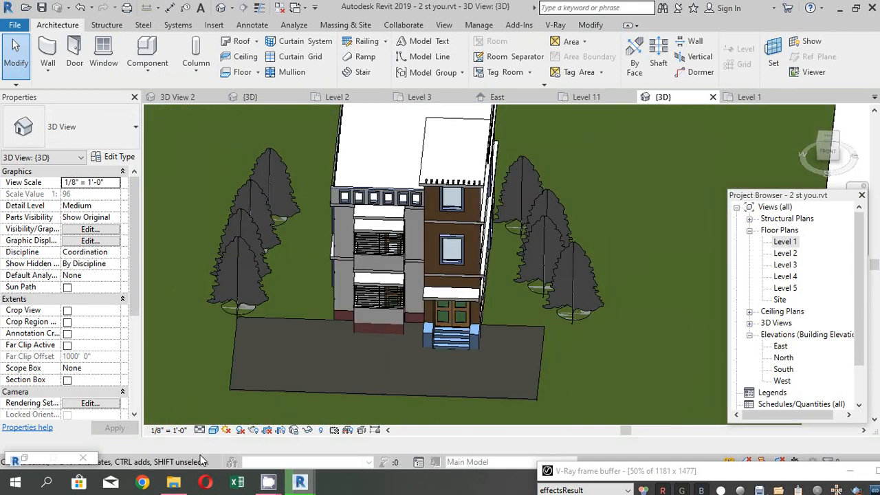
scroll(237, 289, up, 3)
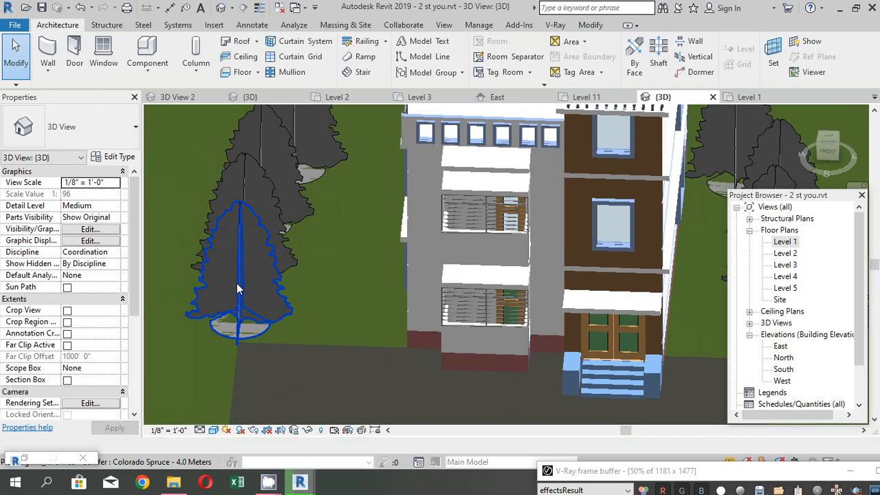
click(212, 430)
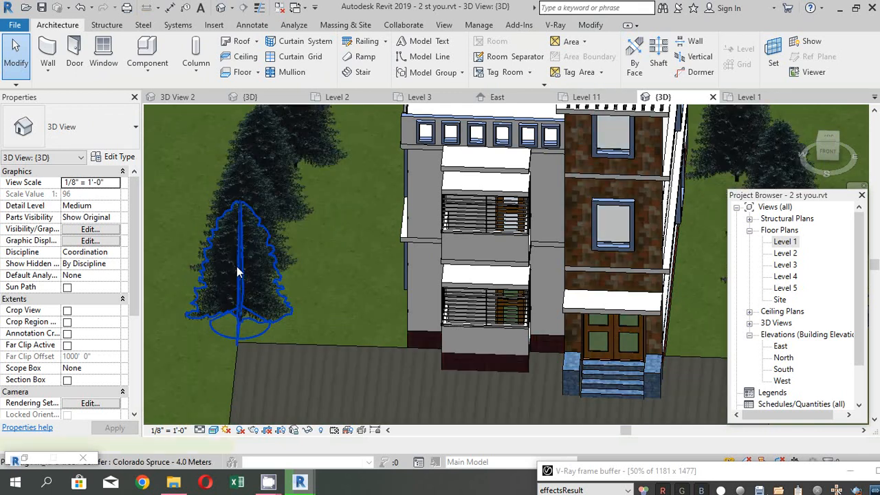
Change the front spruce at the paved slab's northwest corner to the Eastern Hemlock - 7.6 Meters type.
click(237, 272)
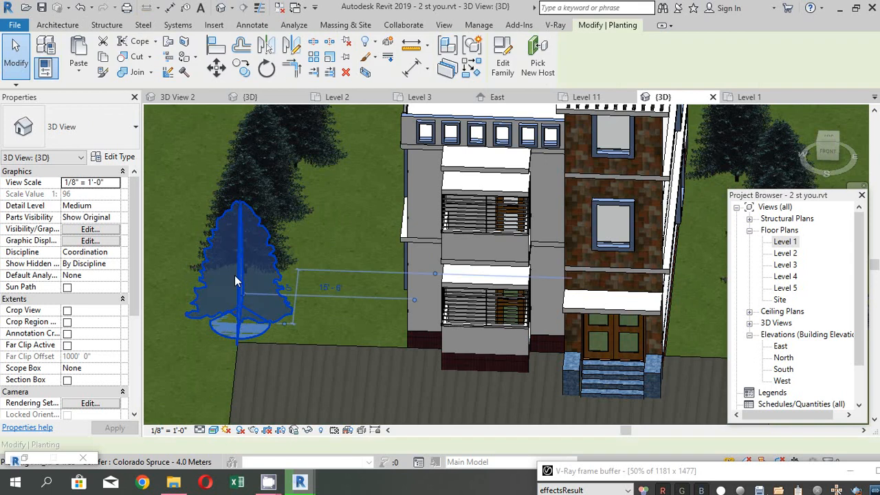
click(106, 142)
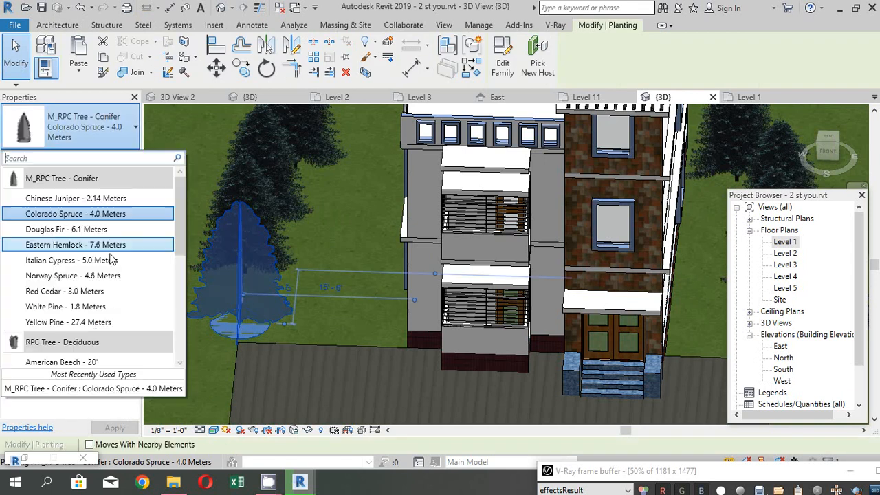
click(109, 249)
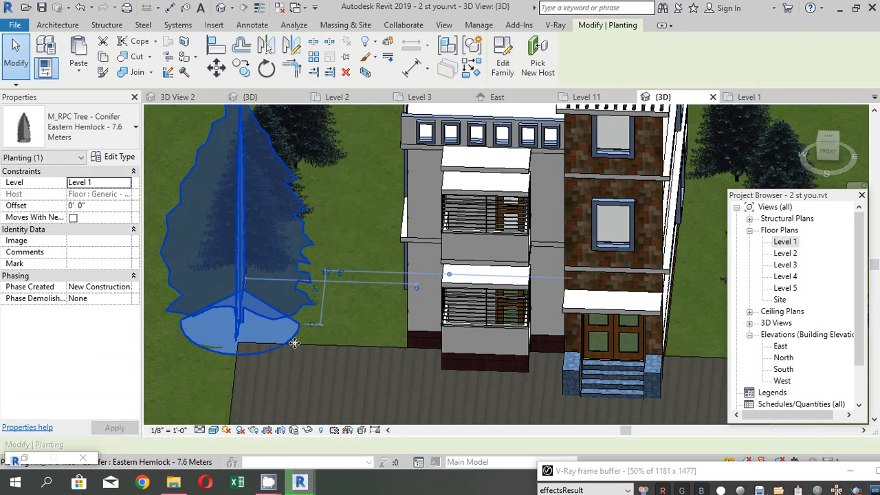
key(Escape)
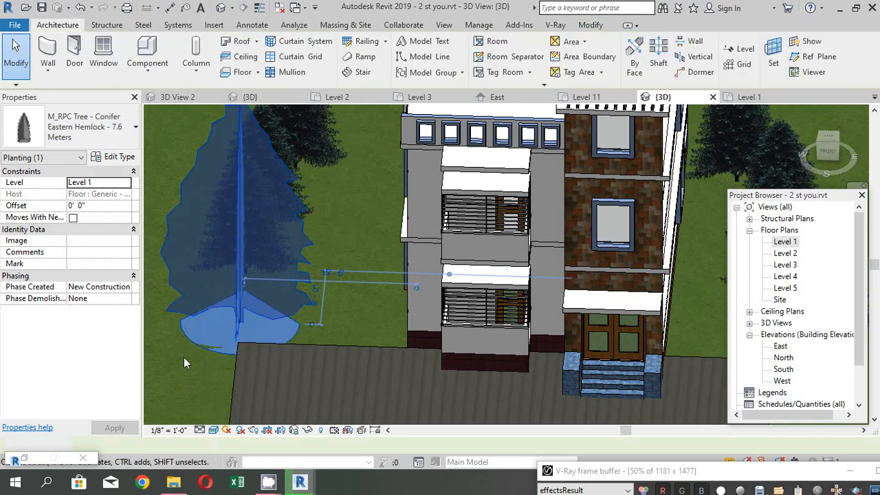
click(187, 350)
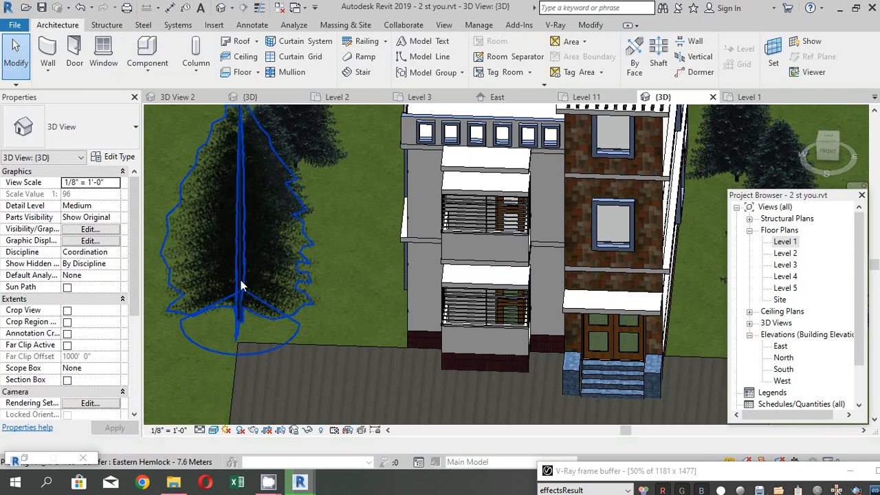
Change the front tree at the slab's northwest corner to RPC Tree - Deciduous, Lombardy Poplar - 40'.
click(240, 285)
click(107, 134)
scroll(106, 280, down, 3)
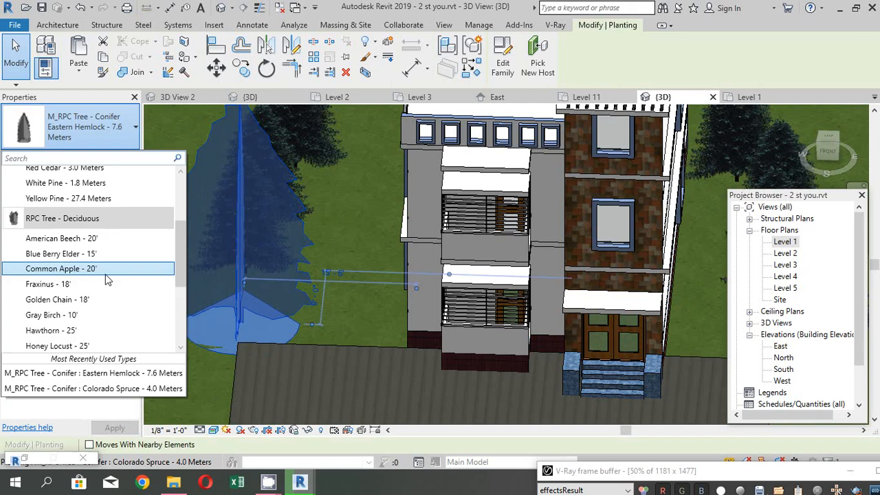
scroll(107, 289, down, 3)
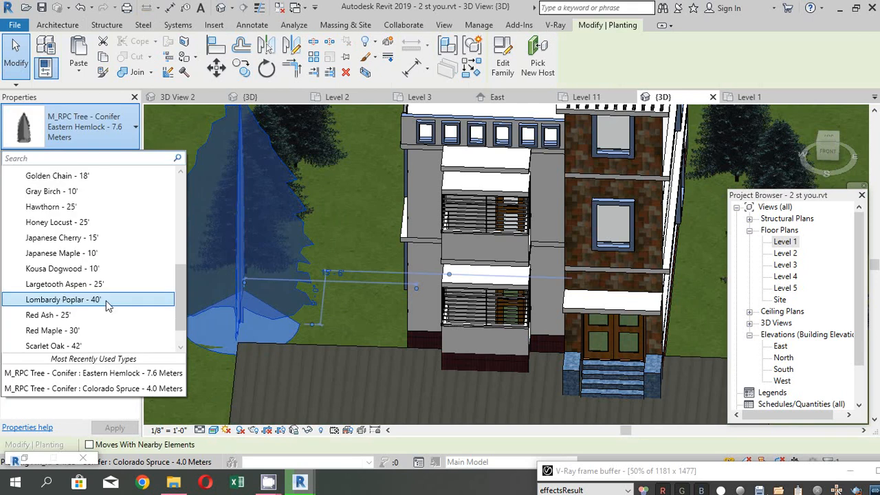
click(106, 301)
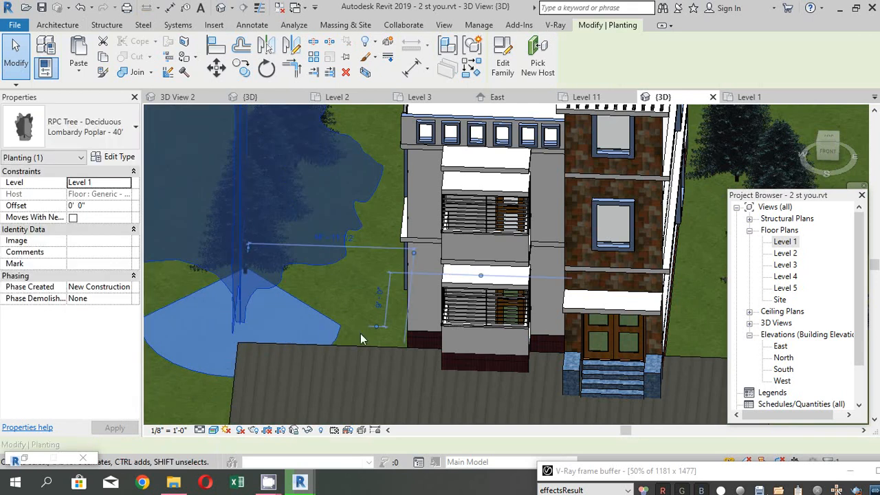
key(Escape)
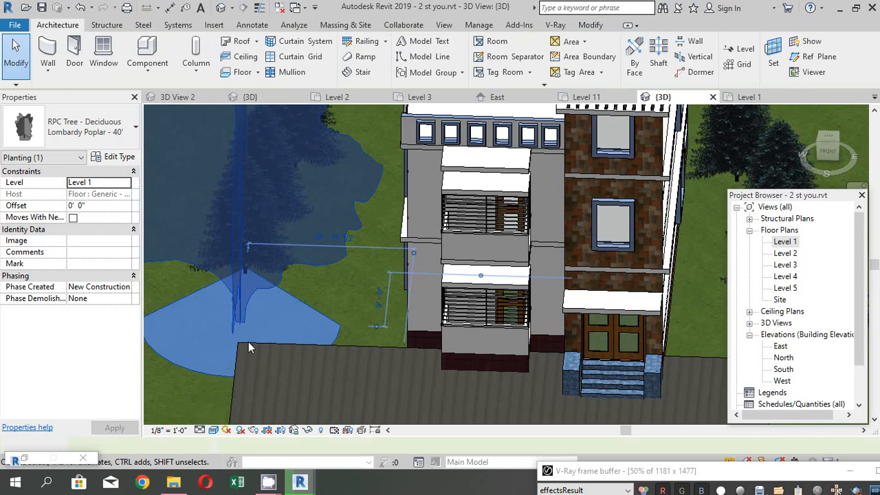
scroll(260, 335, down, 1)
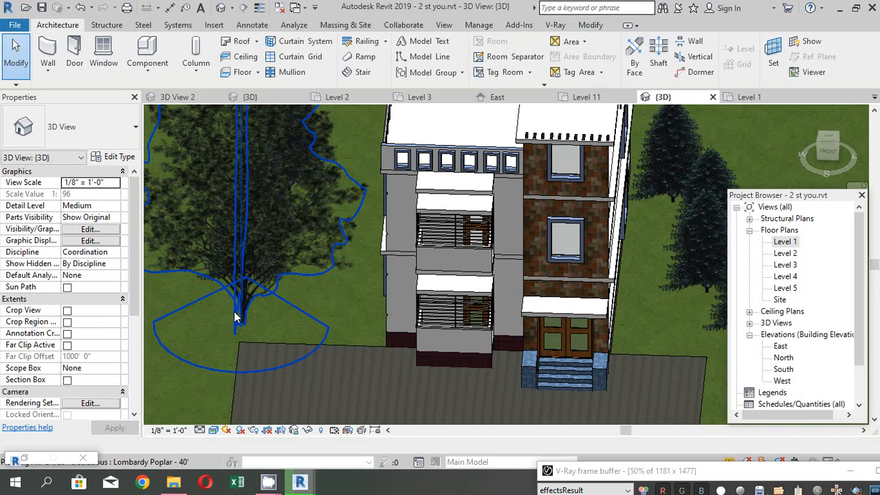
scroll(235, 315, down, 1)
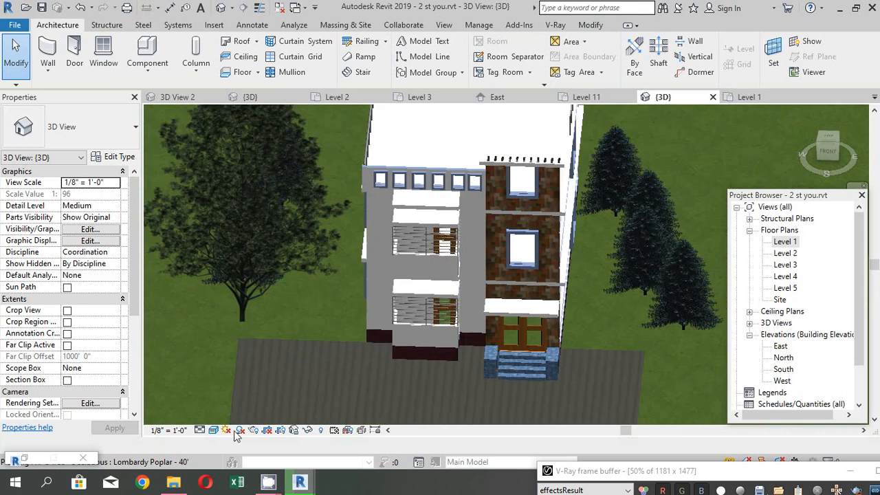
Change the 3D view's visual style and return to the Level 1 floor plan.
click(213, 431)
click(272, 391)
double_click(786, 242)
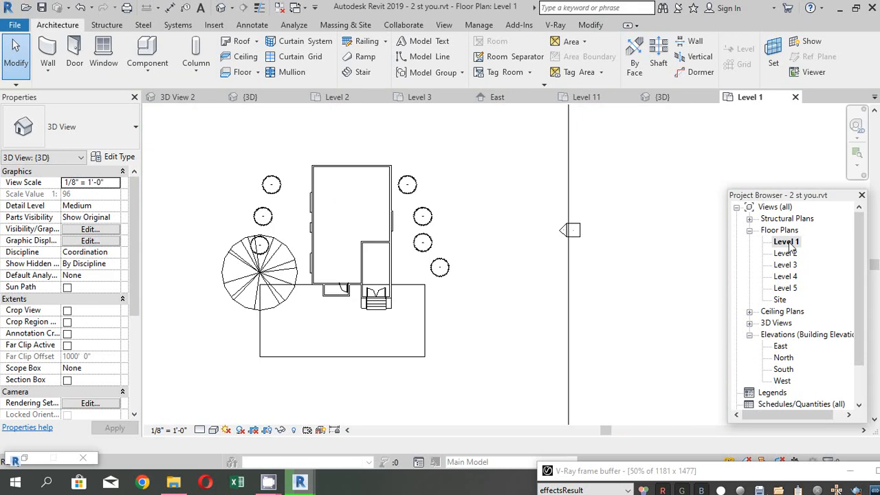
Change the small spruces on both sides of the building to RPC Tree - Deciduous, Lombardy Poplar - 40'.
drag(473, 174, 409, 275)
ctrl+drag(289, 158, 237, 217)
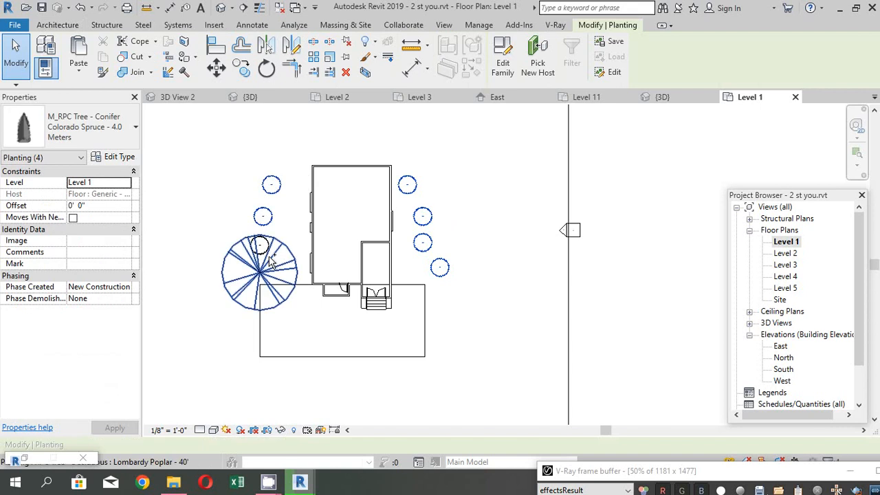
click(112, 141)
scroll(101, 312, down, 2)
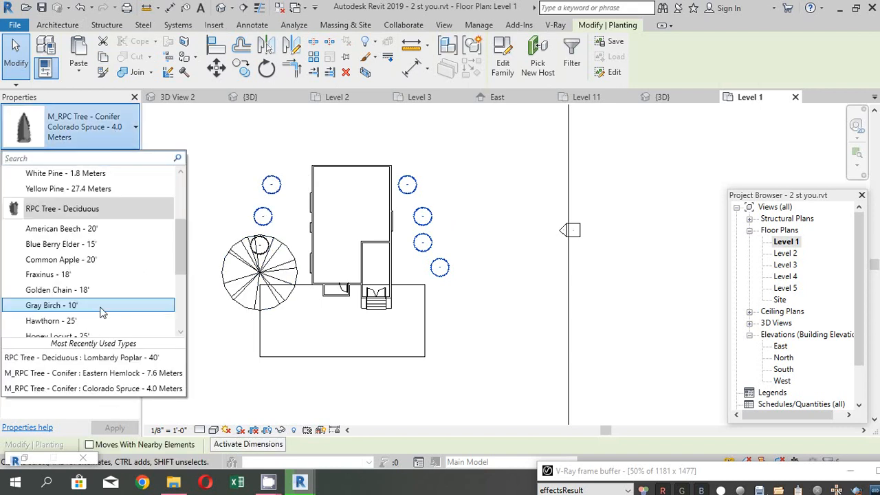
scroll(102, 311, down, 2)
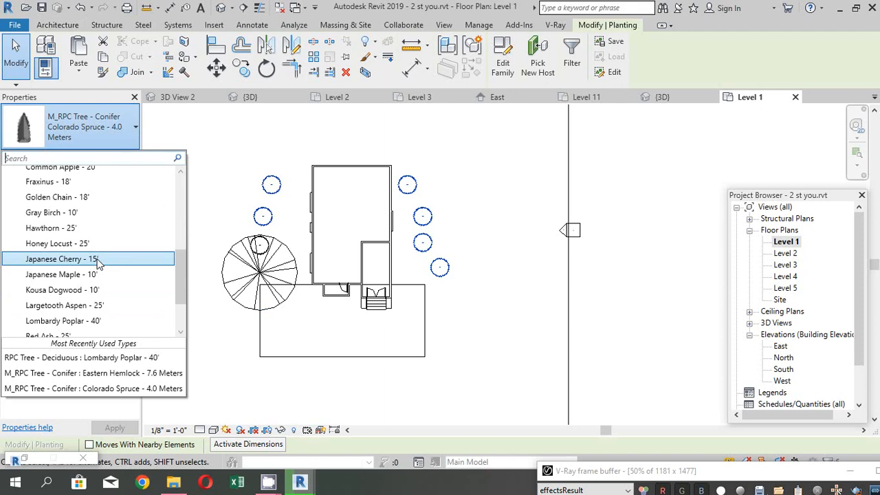
click(485, 305)
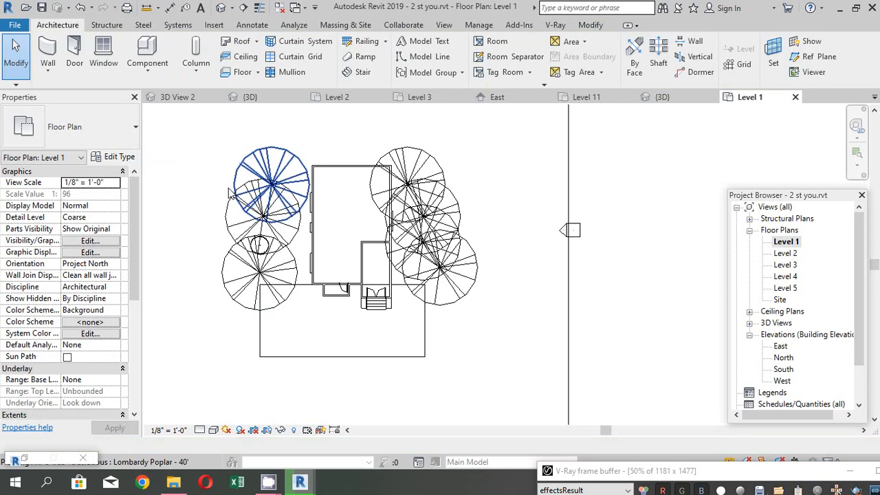
Load the M_RPC Plant - Tropical.rfa family from the Planting folder for placing as a component.
click(146, 69)
click(177, 93)
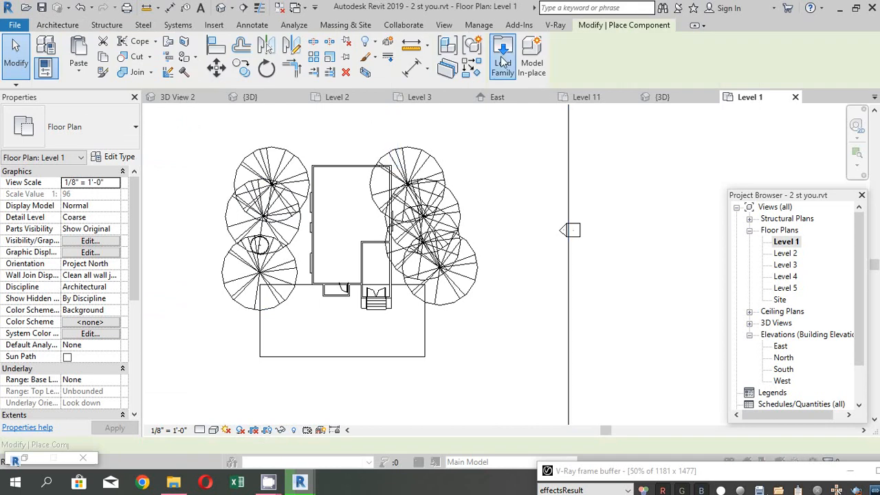
click(502, 61)
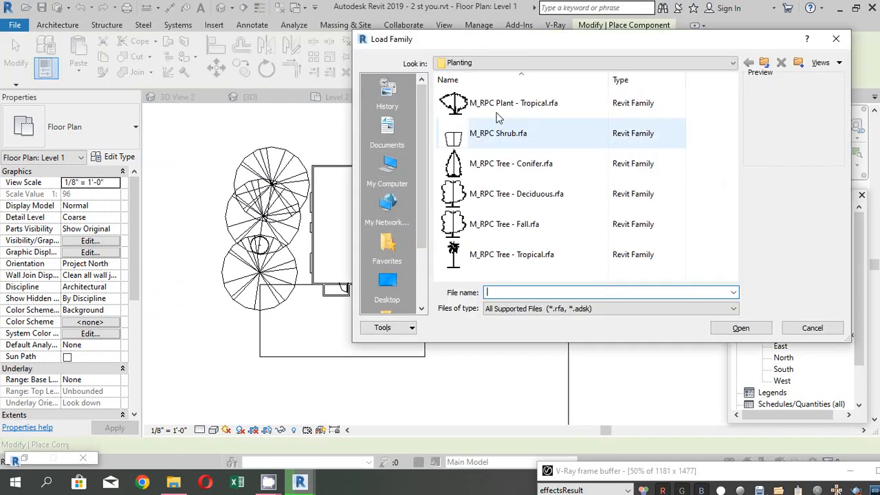
click(498, 112)
click(741, 328)
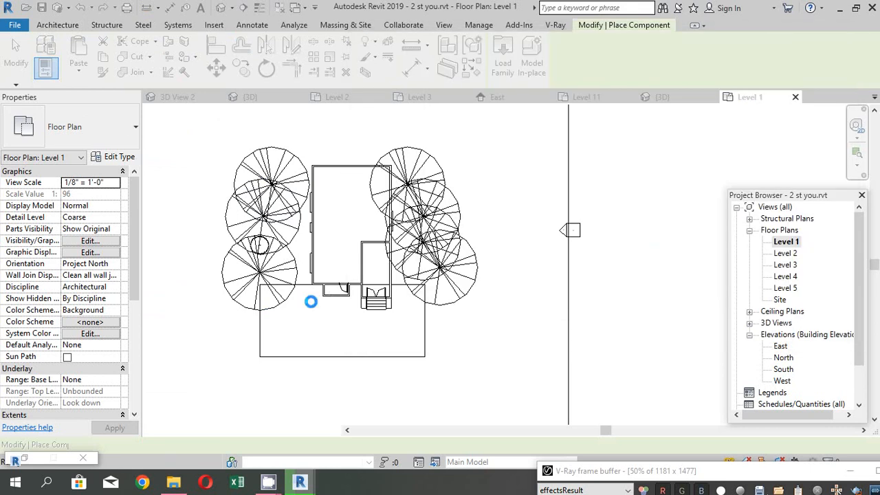
Place three Agave - 0.45 Meters plants in a row along the front wall, west of the small front porch.
scroll(326, 307, up, 2)
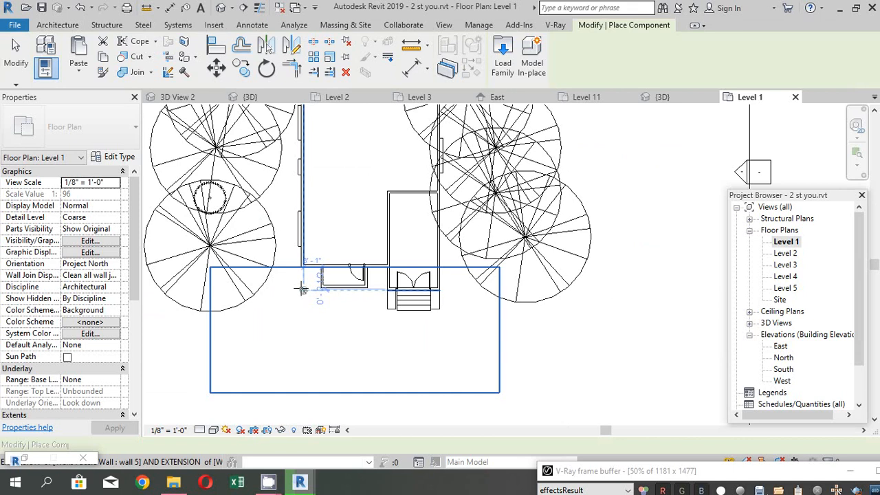
scroll(303, 290, up, 2)
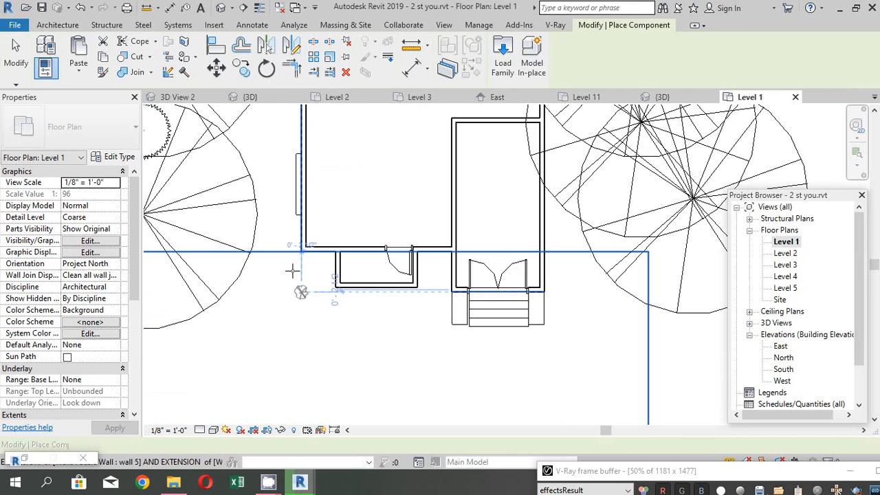
scroll(292, 271, up, 4)
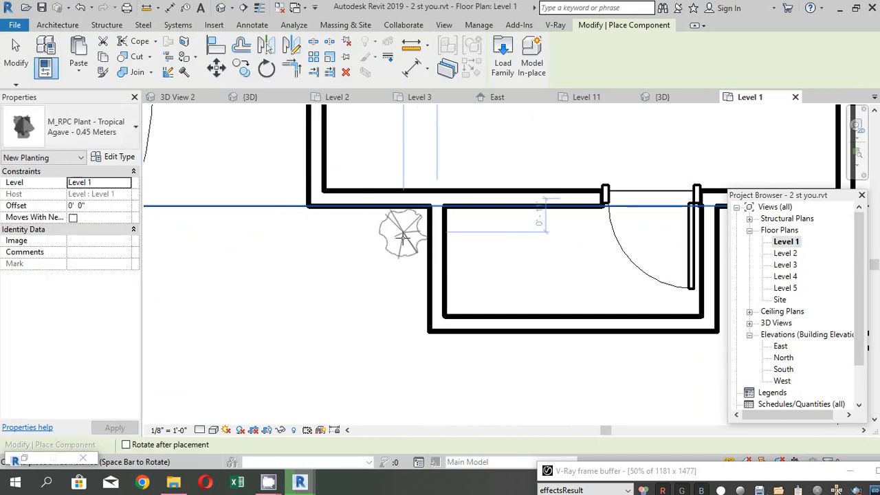
click(403, 238)
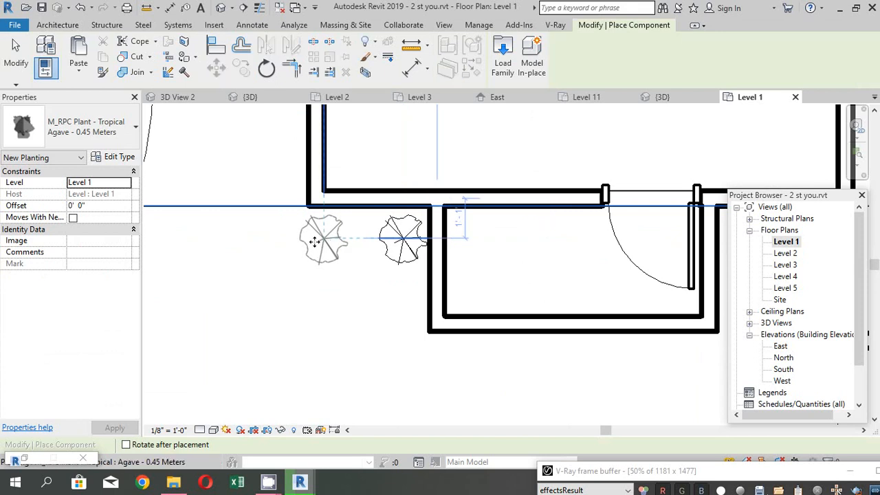
click(314, 241)
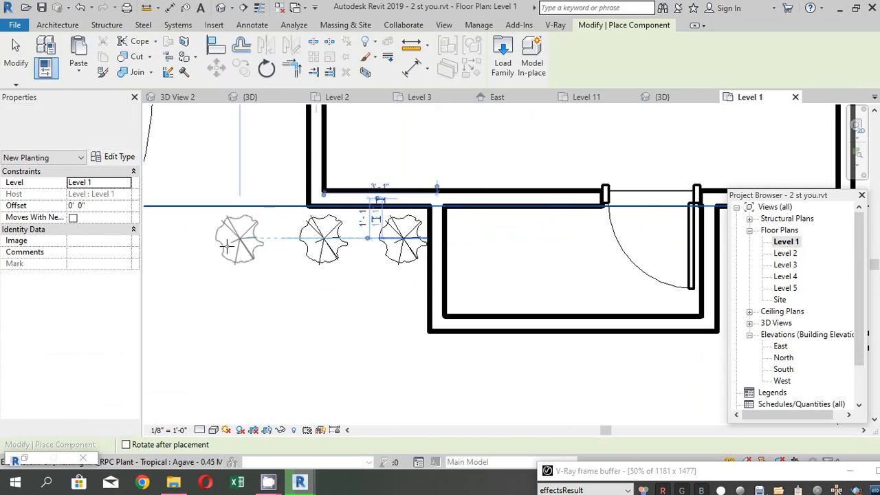
Place two more Agave - 0.45 Meters plants in line between the small front porch and the entrance stairs.
scroll(225, 236, down, 3)
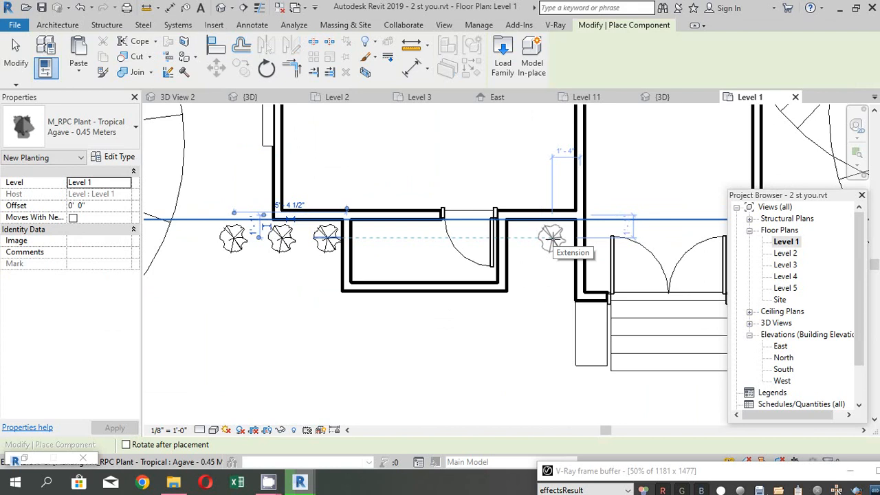
click(552, 237)
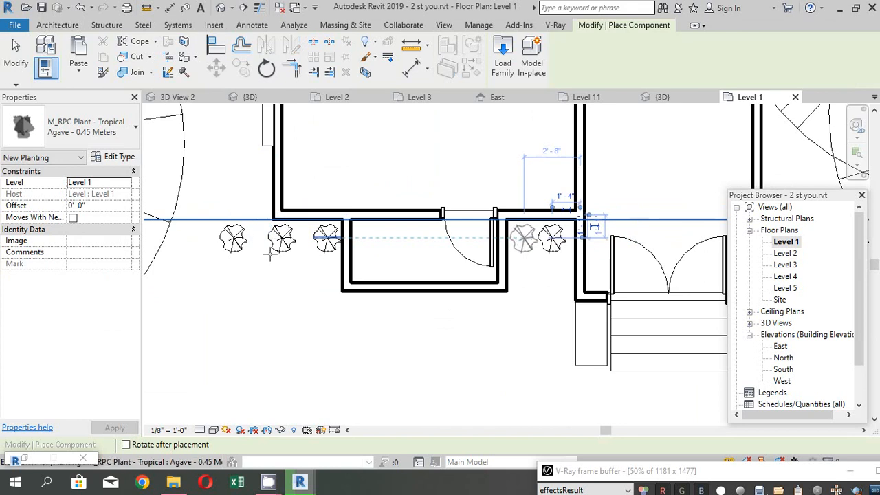
scroll(271, 255, down, 1)
scroll(324, 214, down, 1)
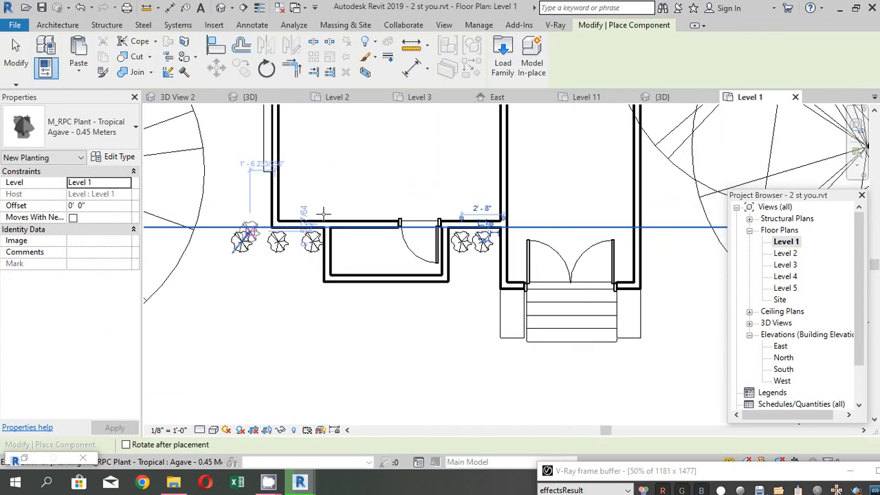
Place Agave - 0.45 Meters plants east of the entrance, down the slab's east edge and at the row's west end.
scroll(323, 214, down, 1)
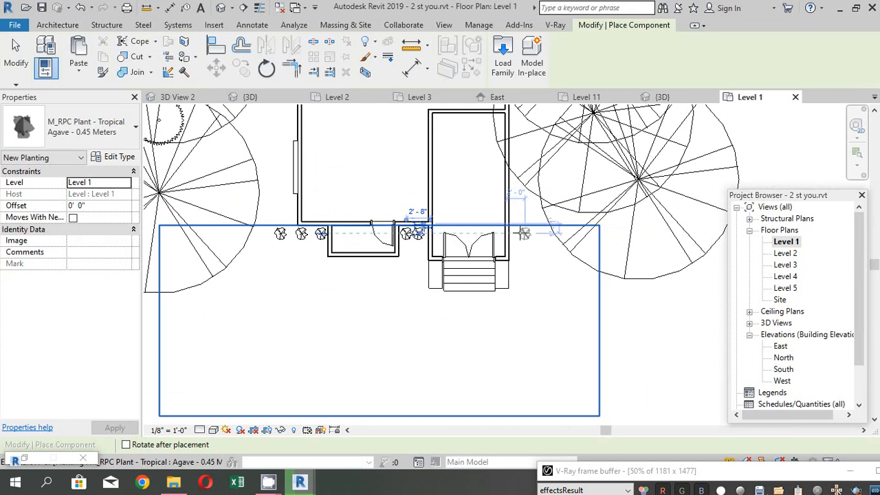
click(544, 234)
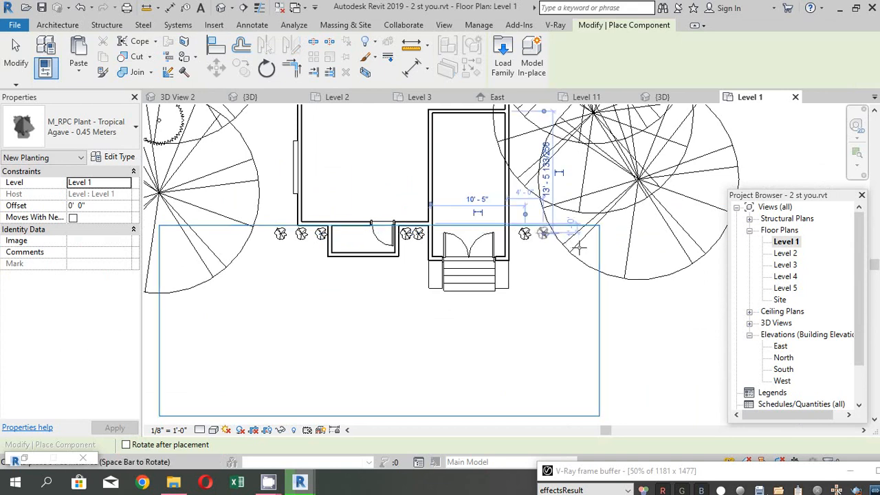
click(580, 253)
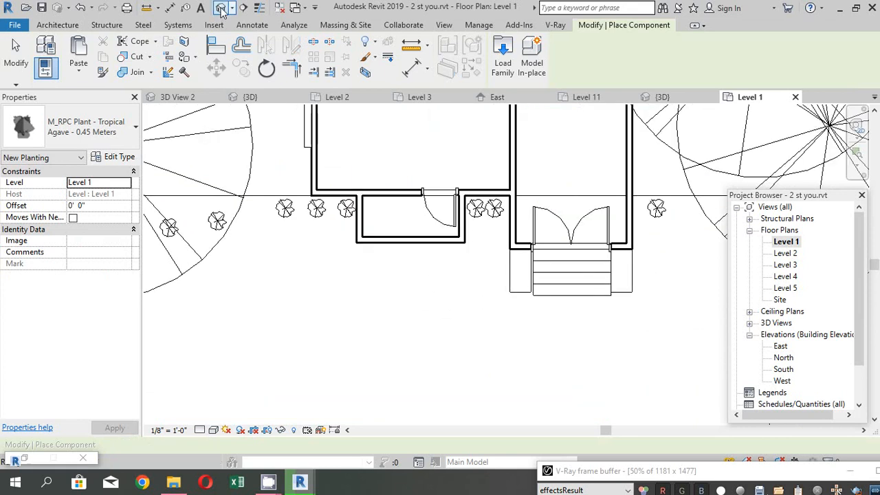
Open the 3D view at the front agave row and set its visual style to Realistic.
click(221, 7)
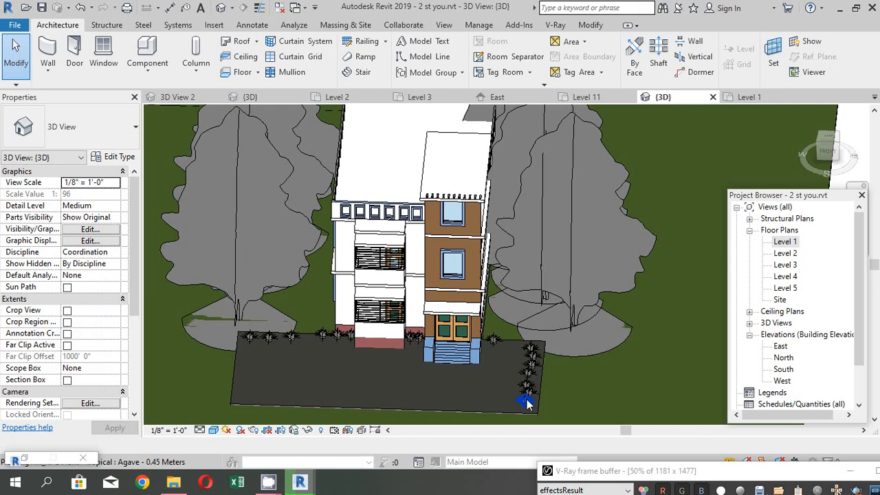
scroll(259, 337, up, 2)
scroll(259, 337, up, 3)
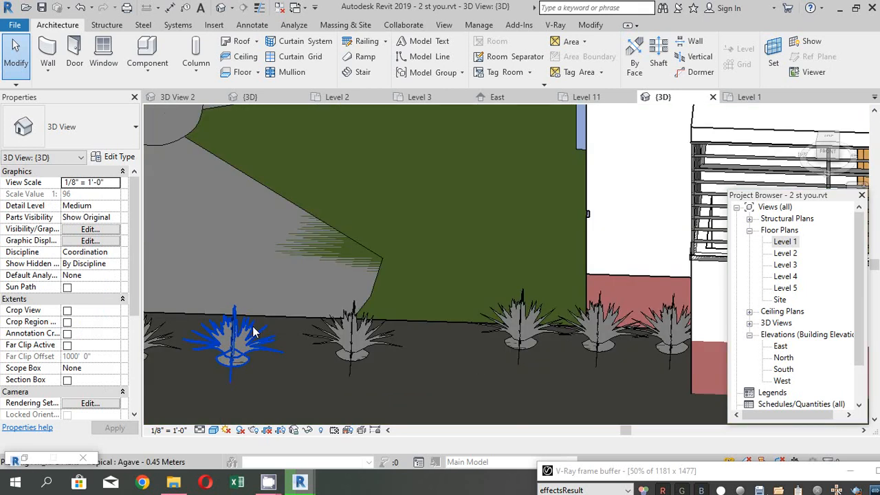
scroll(255, 332, down, 3)
scroll(308, 351, up, 2)
click(213, 430)
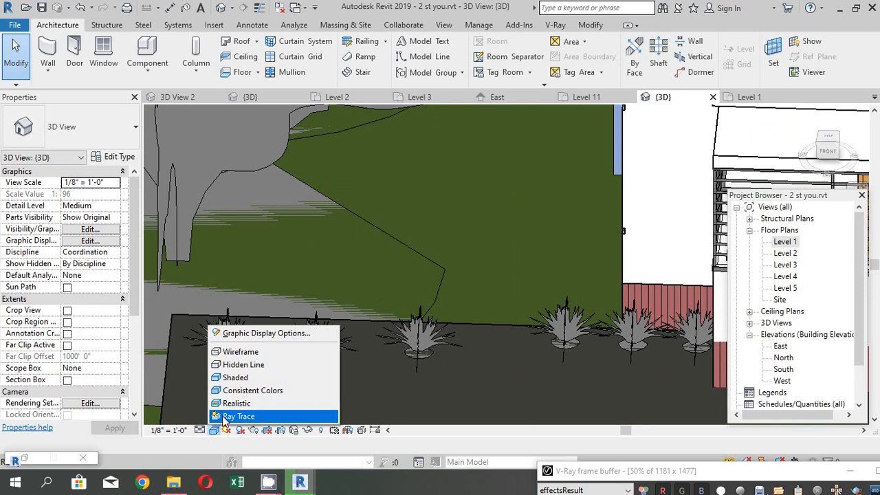
click(269, 377)
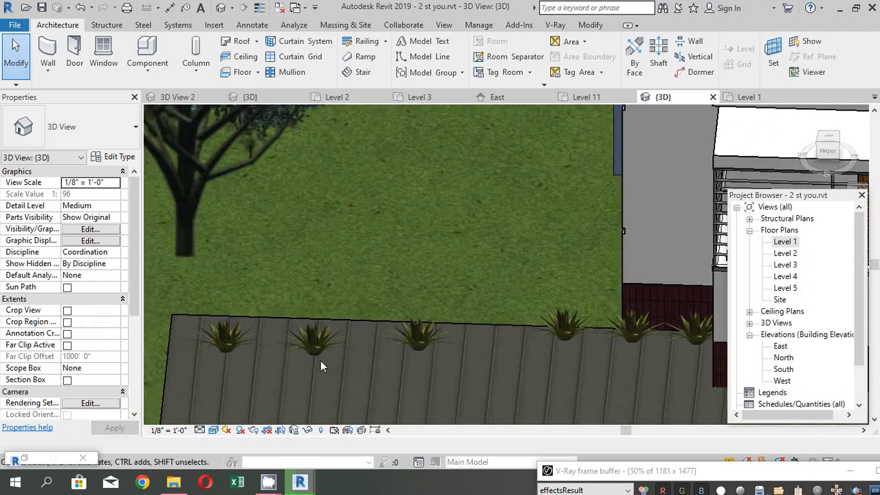
Change the second agave from the slab's west edge to the Colorado Spruce - 4.0 Meters type.
click(323, 349)
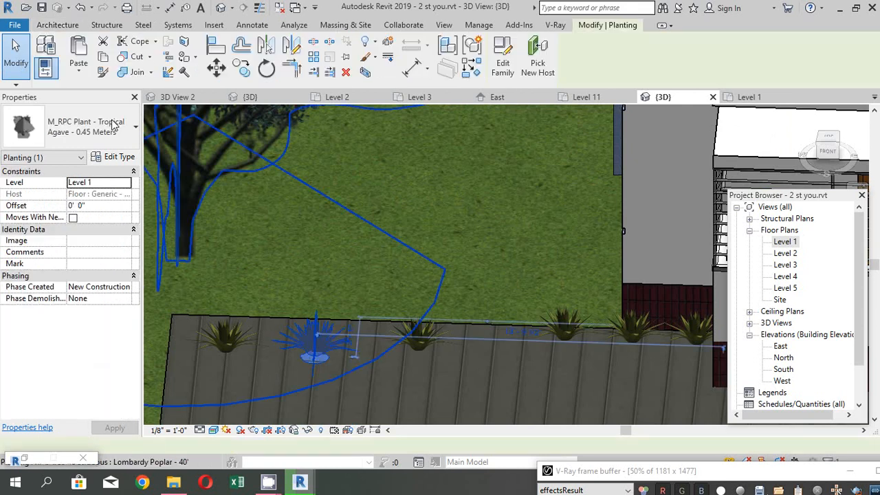
click(113, 123)
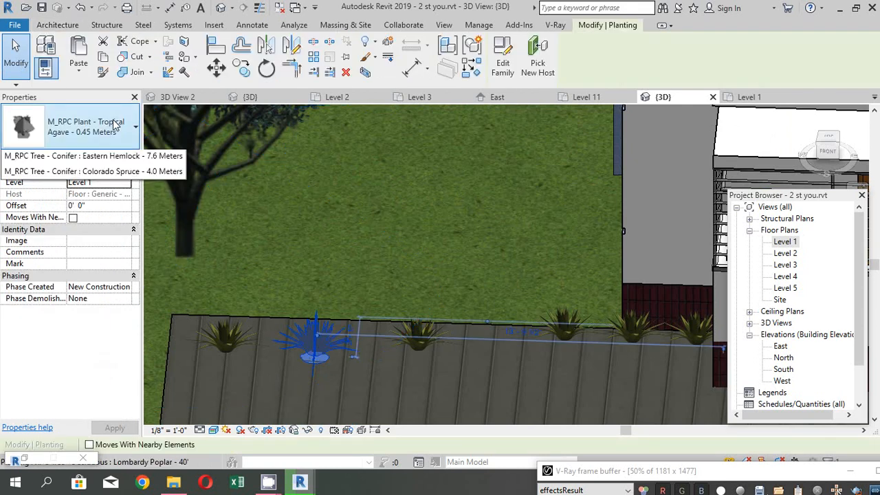
click(75, 285)
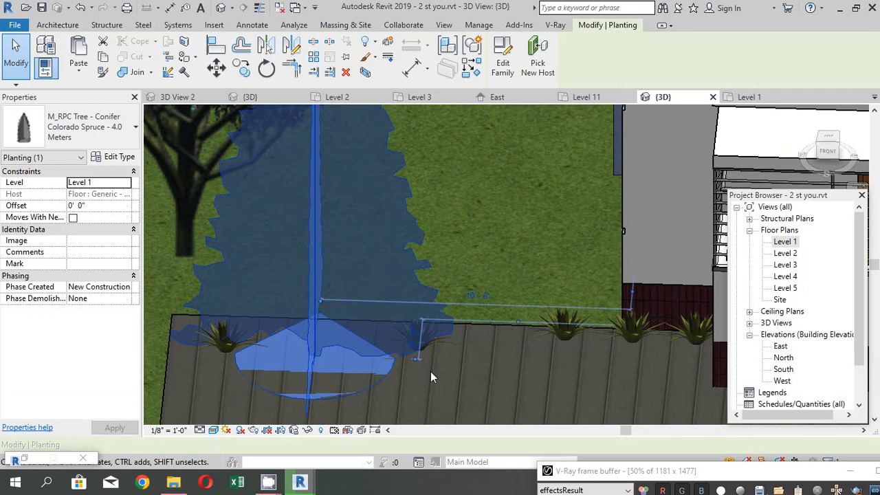
Change the planting second from the slab's west edge to M_RPC Plant - Tropical, Honey Myrtle - 1.3 Meters.
click(126, 141)
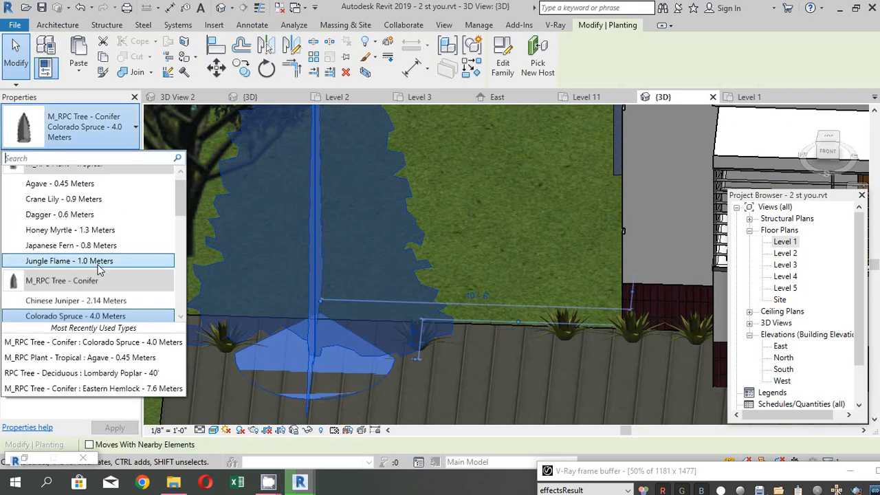
scroll(103, 265, up, 1)
click(377, 288)
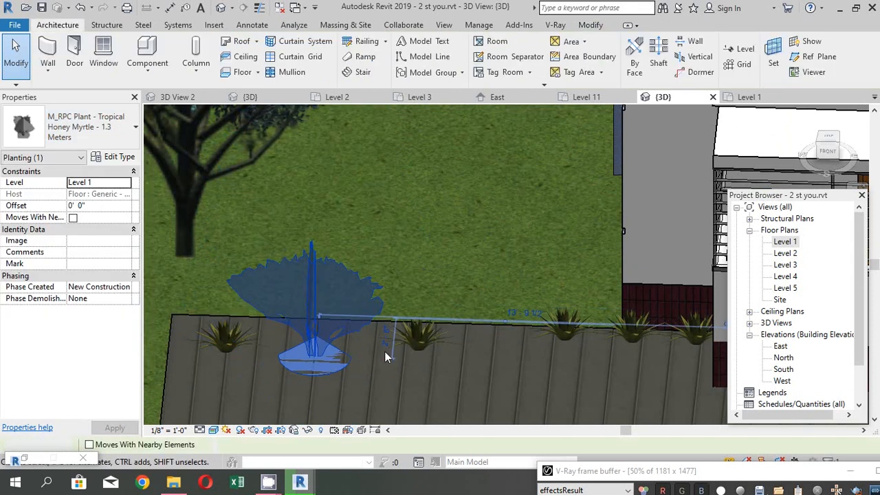
key(Escape)
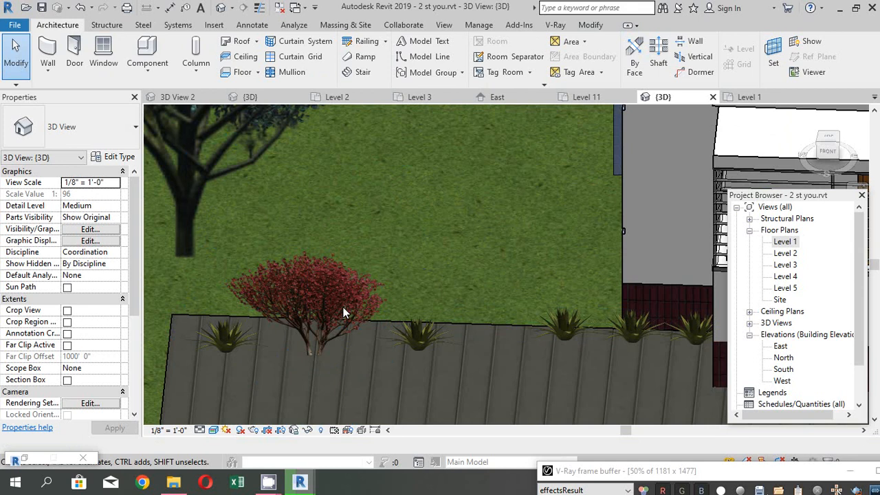
Change the Honey Myrtle in the front row to the Crane Lily - 0.9 Meters type.
click(319, 306)
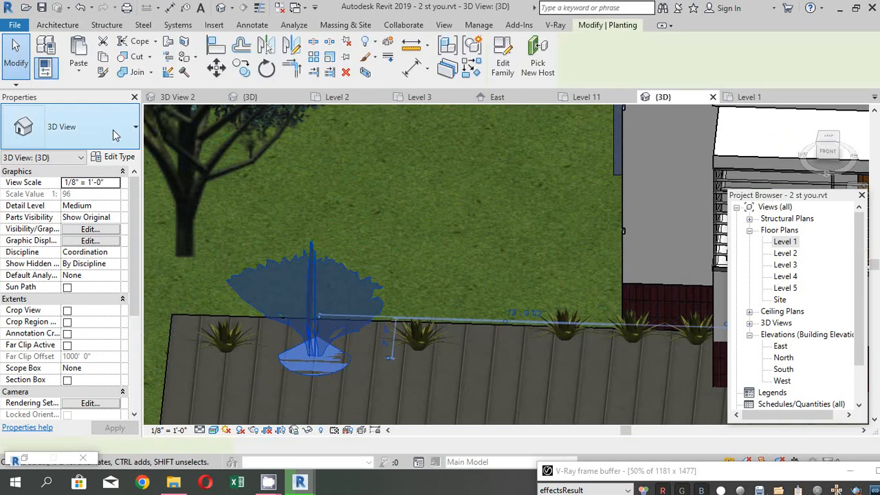
click(112, 129)
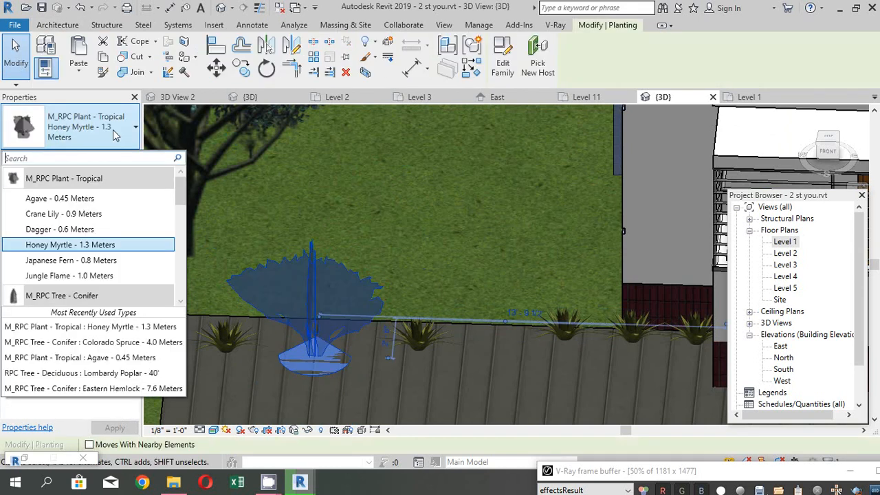
click(92, 214)
click(329, 324)
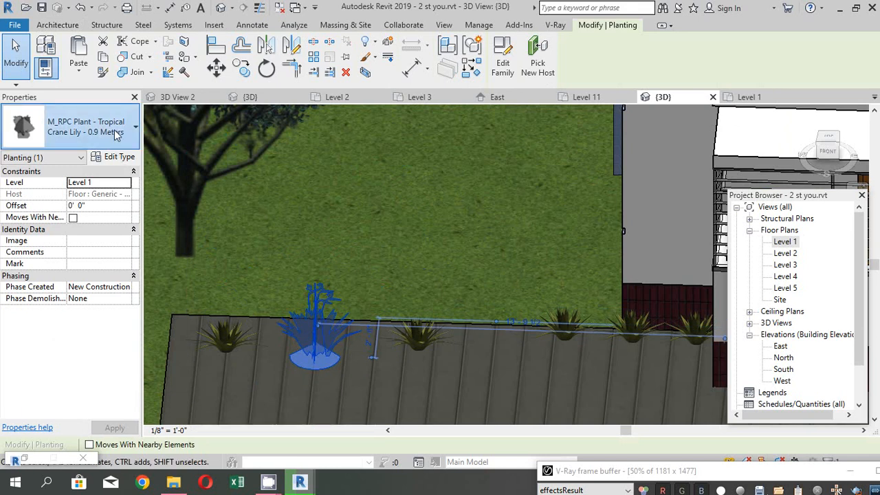
Change the Crane Lily in the front row to the Jungle Flame - 1.0 Meters type and select the plant again.
click(90, 128)
scroll(99, 258, down, 1)
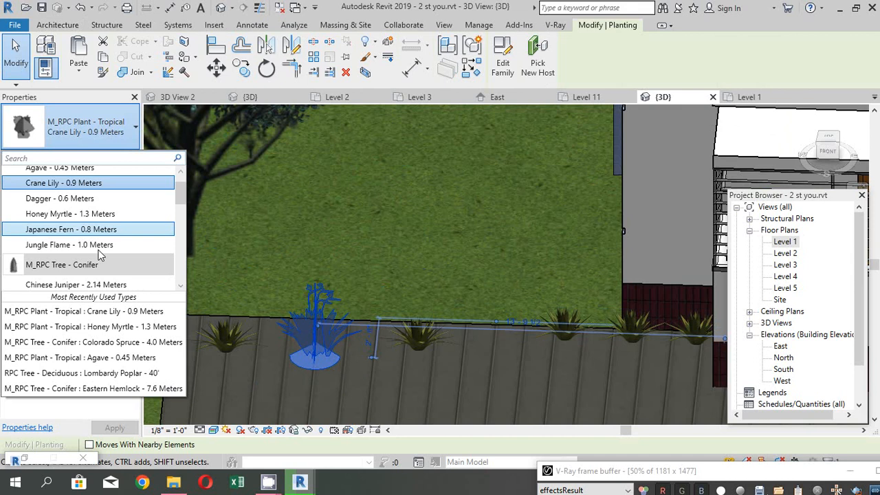
click(69, 245)
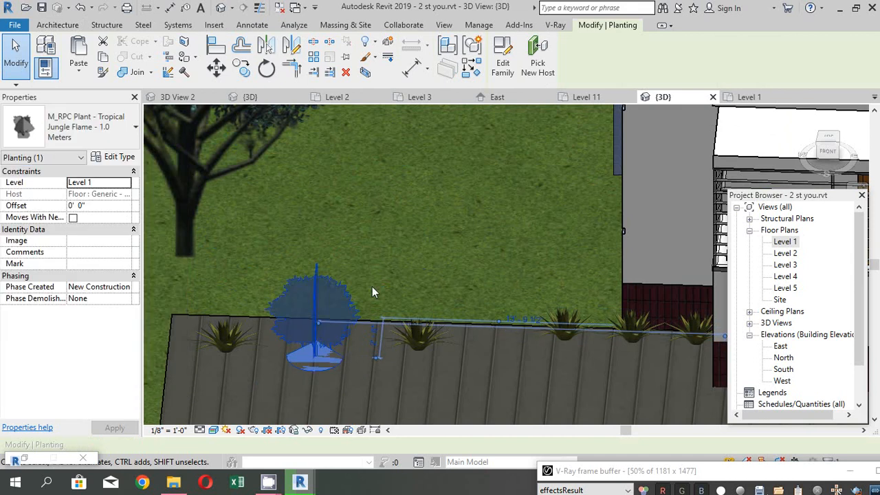
key(Escape)
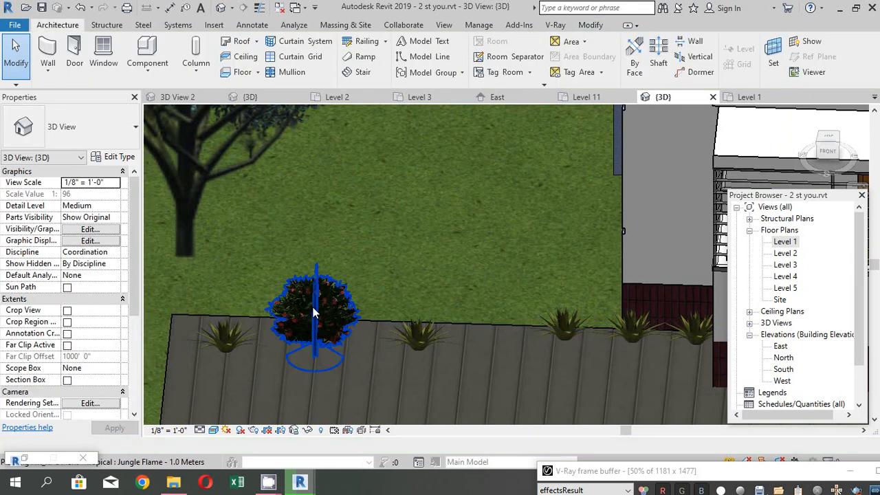
click(314, 311)
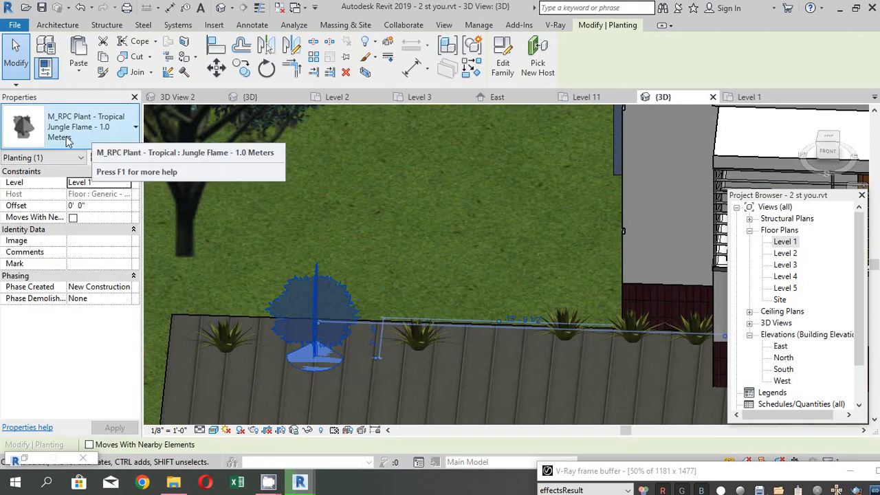
In the Level 1 floor plan, change the agaves along the building front and the slab's east edge to the Jungle Flame - 1.0 Meters type.
key(Escape)
double_click(785, 242)
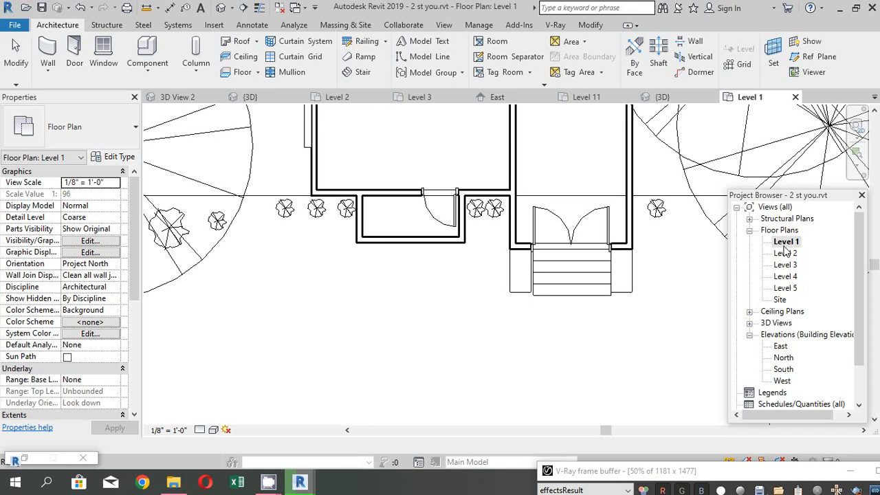
scroll(227, 244, up, 2)
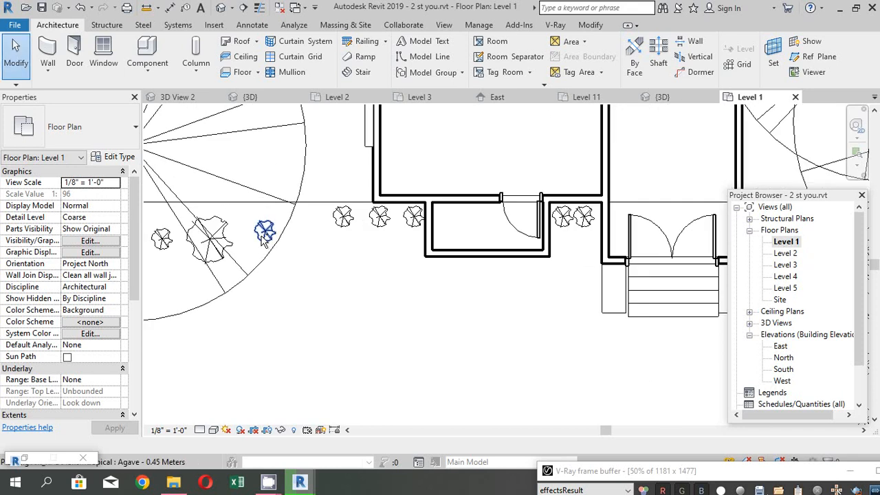
click(265, 231)
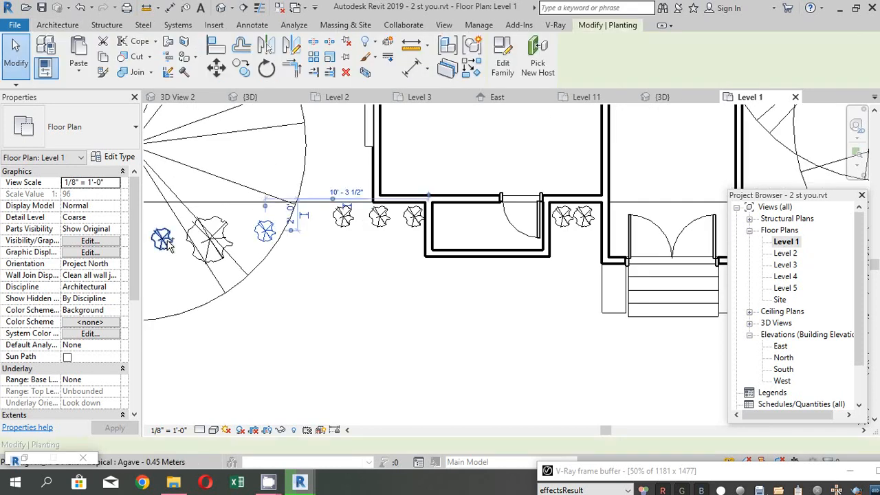
ctrl+click(168, 244)
ctrl+click(345, 224)
ctrl+click(383, 224)
ctrl+click(413, 224)
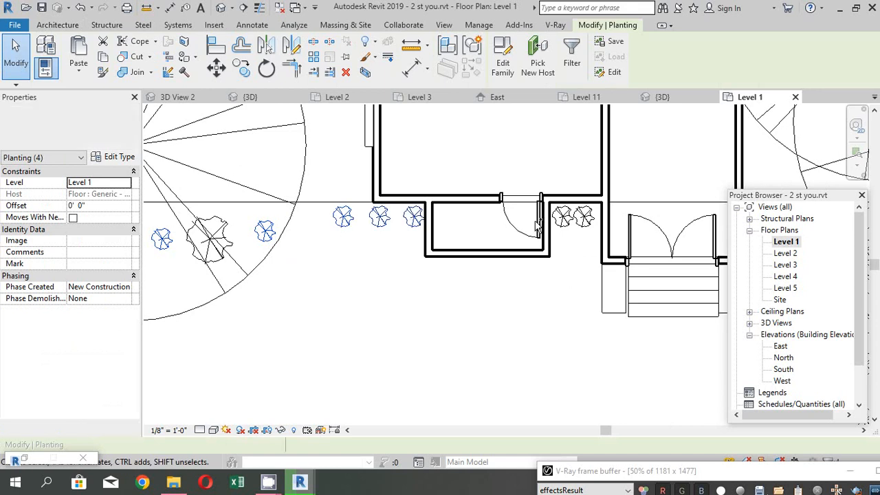
ctrl+click(563, 218)
ctrl+click(583, 217)
scroll(651, 272, down, 1)
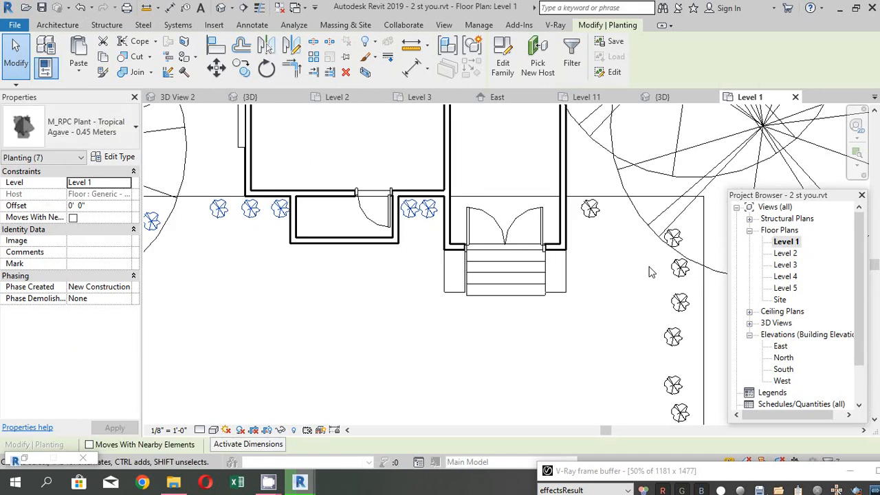
scroll(650, 272, up, 1)
ctrl+click(583, 199)
scroll(612, 228, up, 2)
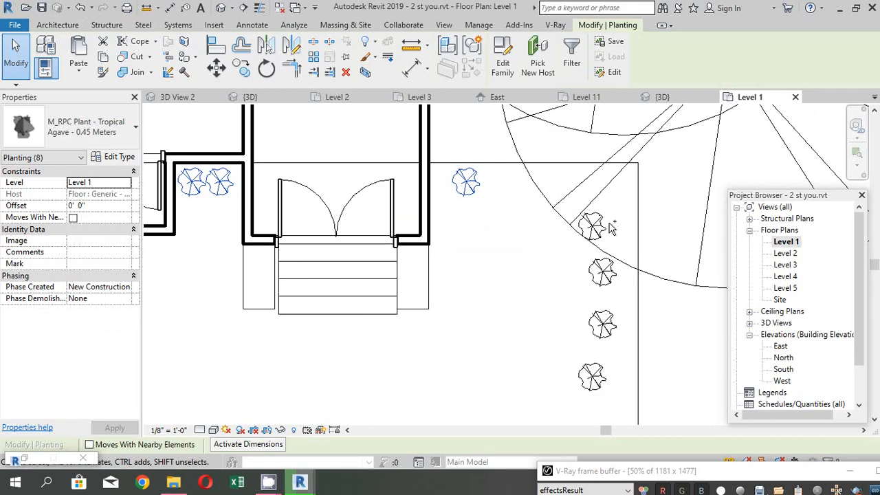
ctrl+click(590, 226)
ctrl+click(602, 272)
ctrl+click(602, 324)
scroll(603, 330, down, 2)
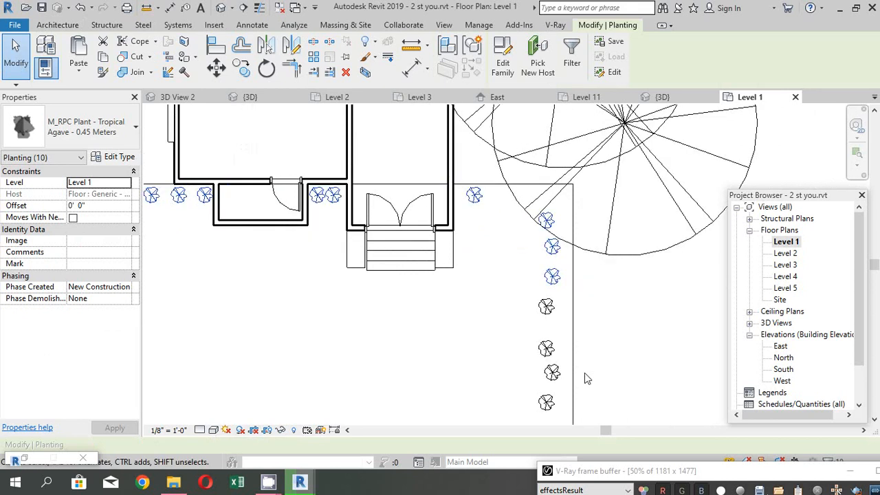
scroll(537, 311, up, 1)
ctrl+click(528, 335)
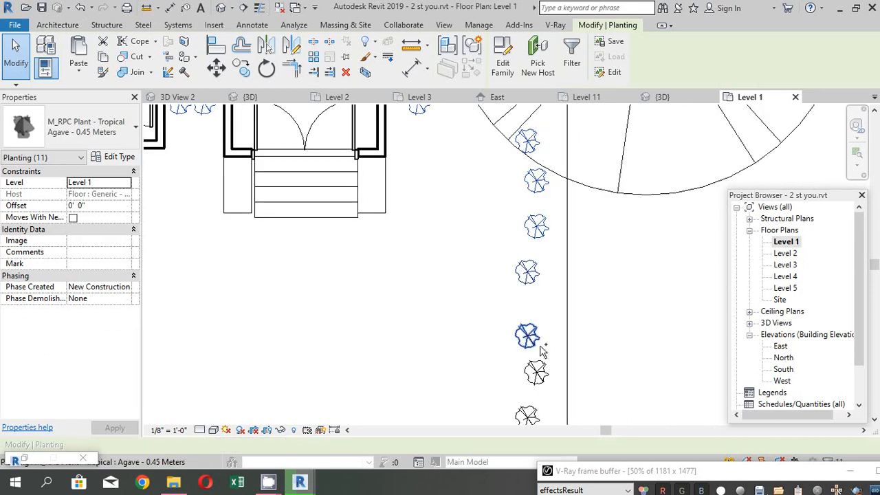
click(89, 127)
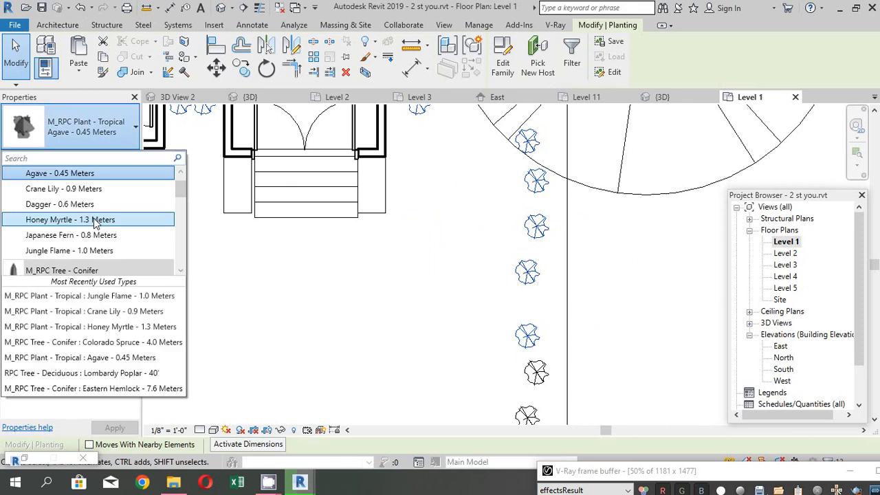
click(62, 247)
scroll(358, 309, down, 5)
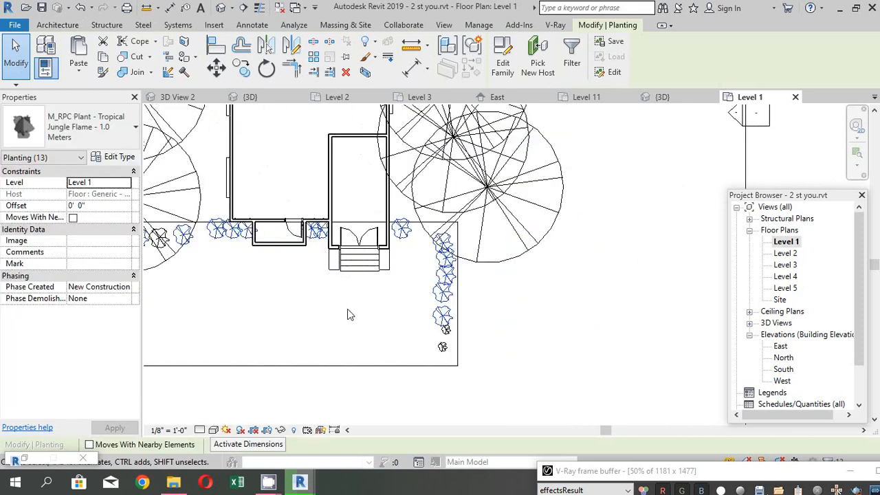
scroll(307, 287, up, 1)
click(307, 288)
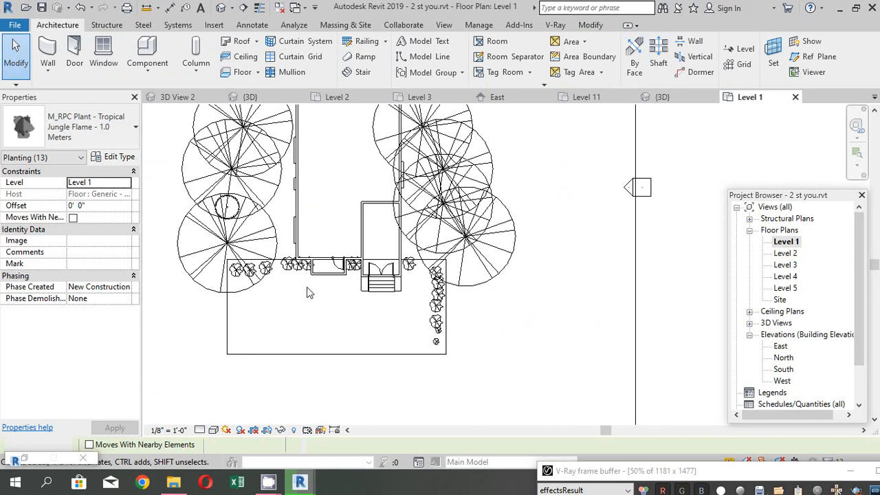
Examine the plants along the building front and around the slab in the 3D view.
key(ctrl+Tab)
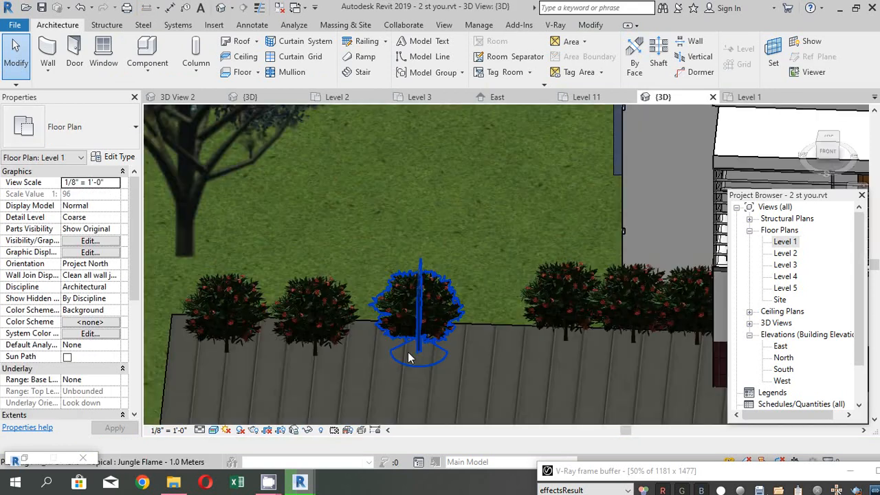
scroll(248, 305, down, 1)
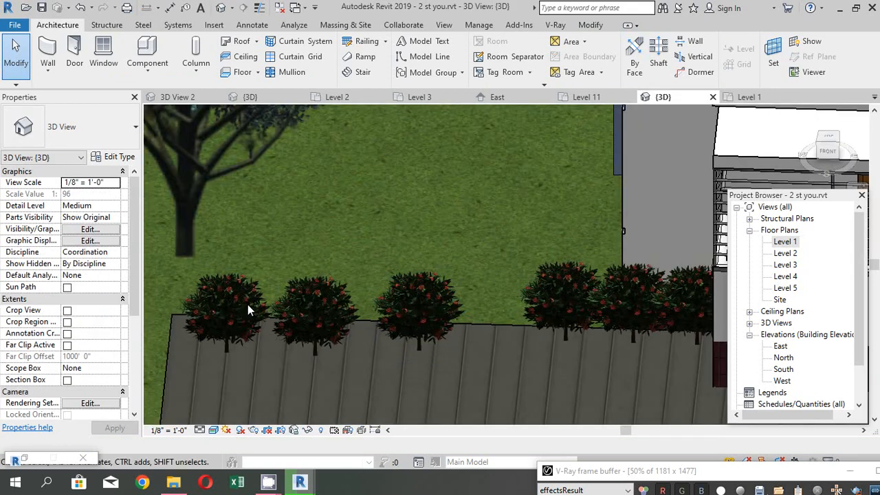
shift+middle_drag(302, 315, 343, 348)
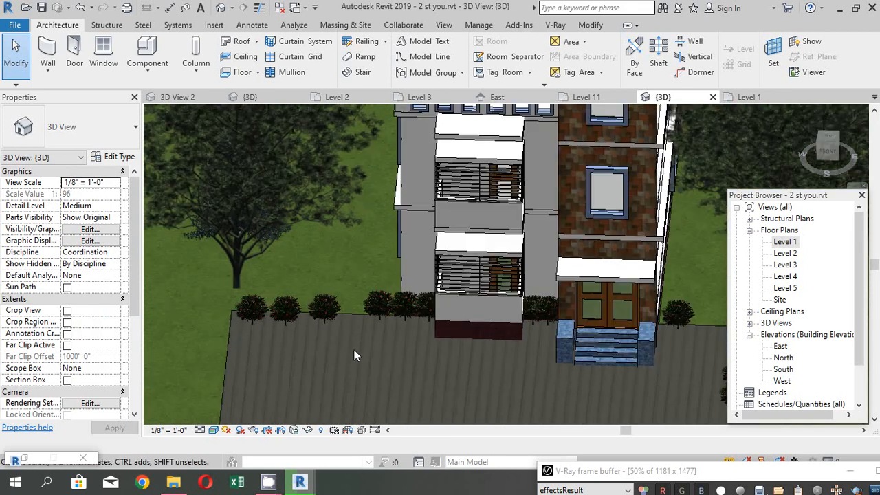
shift+middle_drag(352, 360, 451, 312)
shift+middle_drag(501, 343, 442, 355)
shift+middle_drag(456, 161, 456, 161)
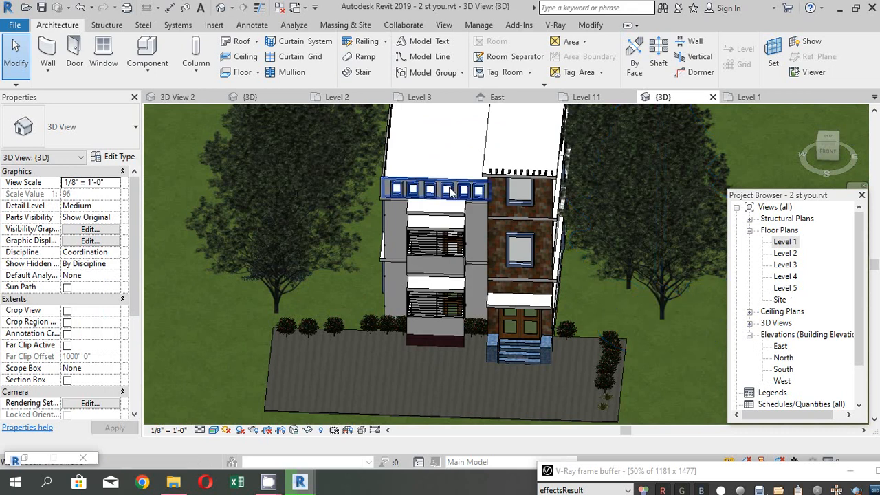
Open the Level 4 floor plan and place M_RPC Plant - Tropical, Agave - 0.45 Meters plants along the terrace's west and south walls.
double_click(785, 278)
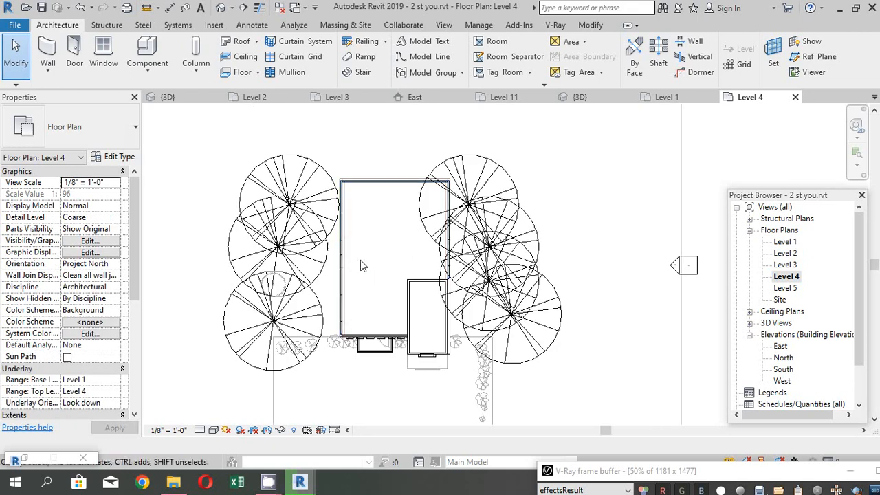
scroll(360, 260, up, 3)
click(147, 66)
click(168, 147)
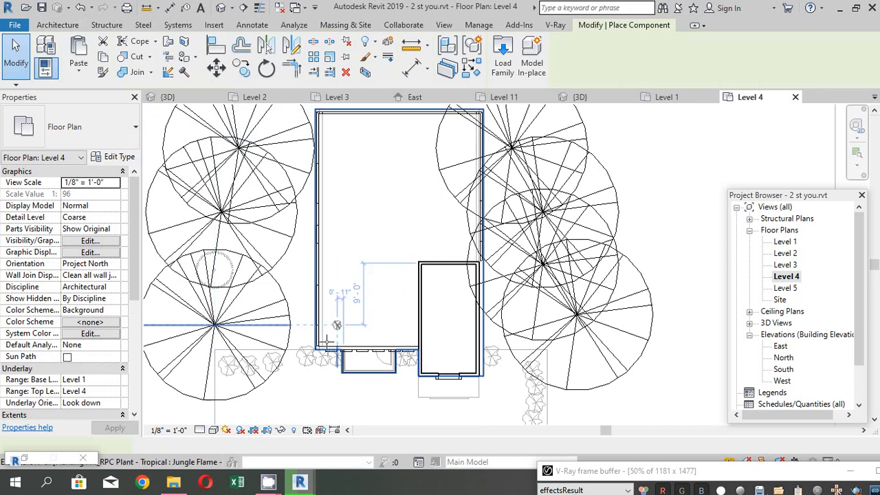
scroll(328, 342, up, 2)
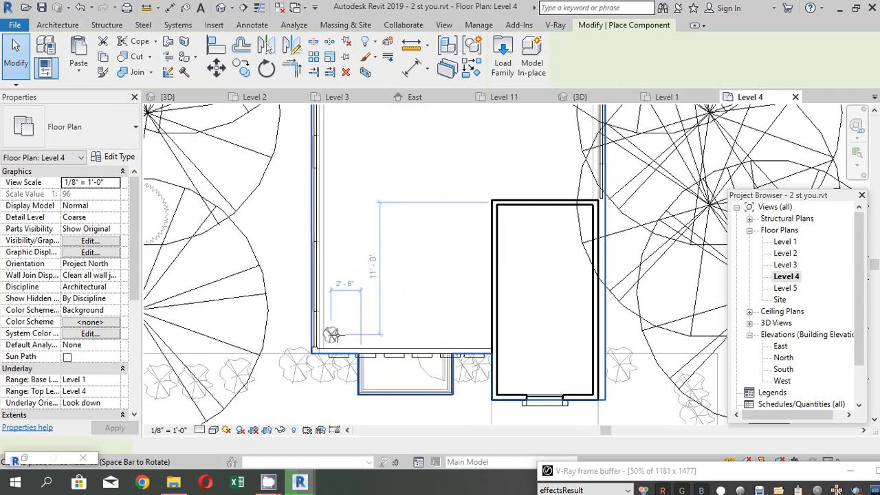
click(336, 322)
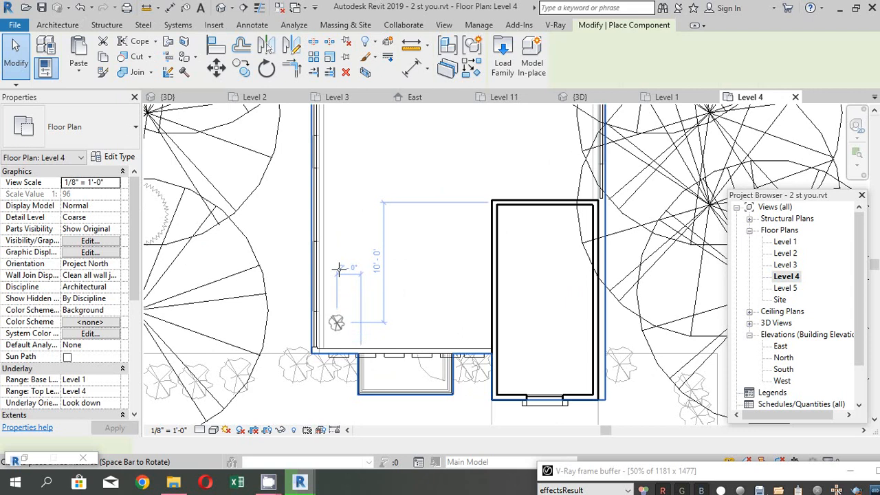
click(336, 280)
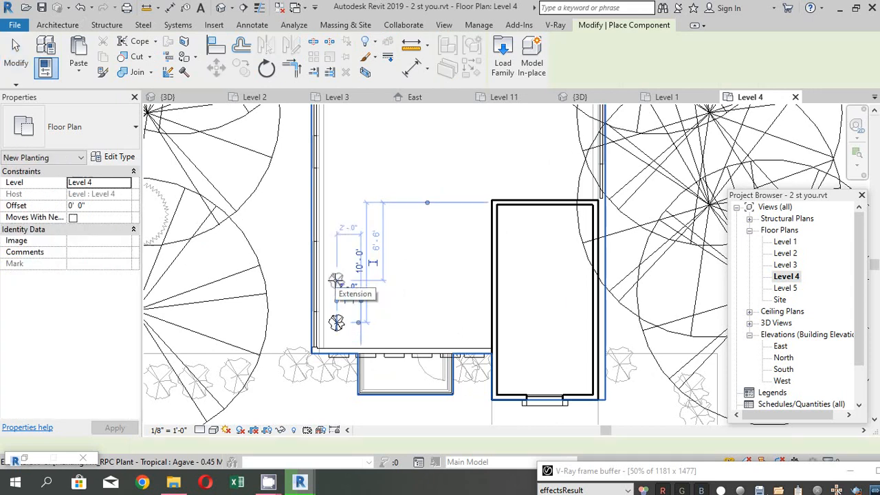
click(337, 237)
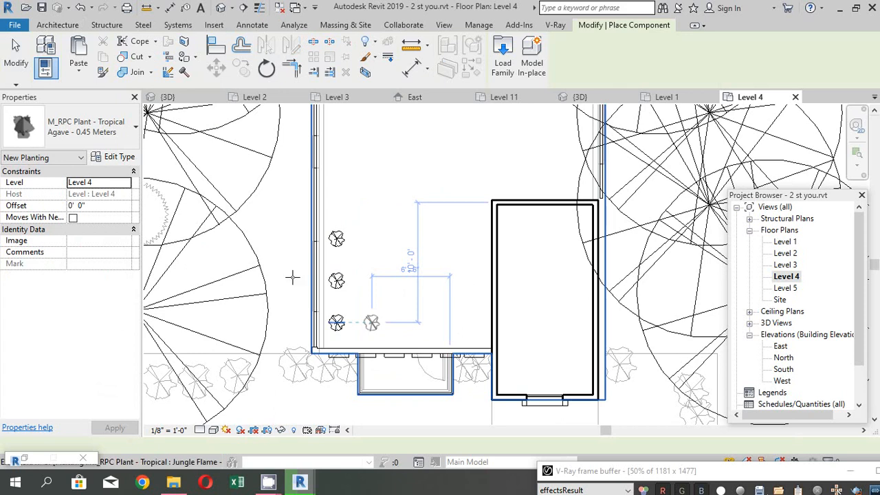
click(477, 247)
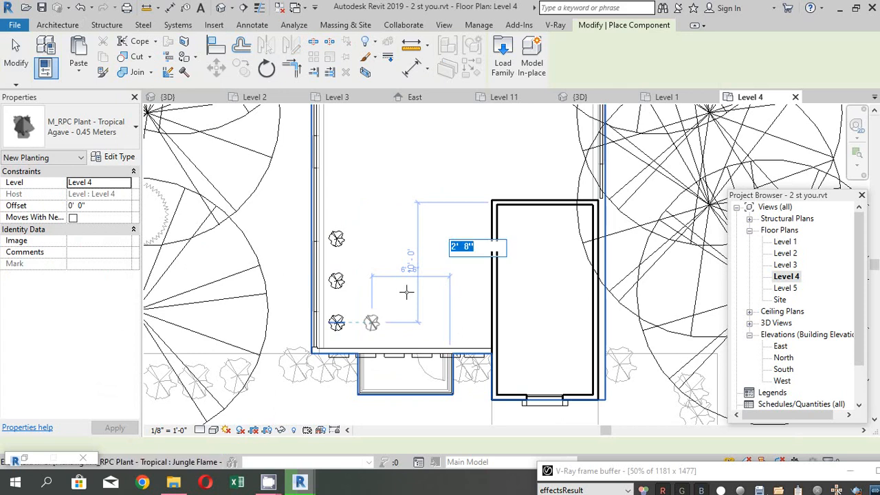
key(Escape)
key(Escape)
mouse_move(580, 472)
mouse_down()
mouse_move(514, 79)
mouse_move(601, 432)
mouse_move(589, 460)
mouse_up()
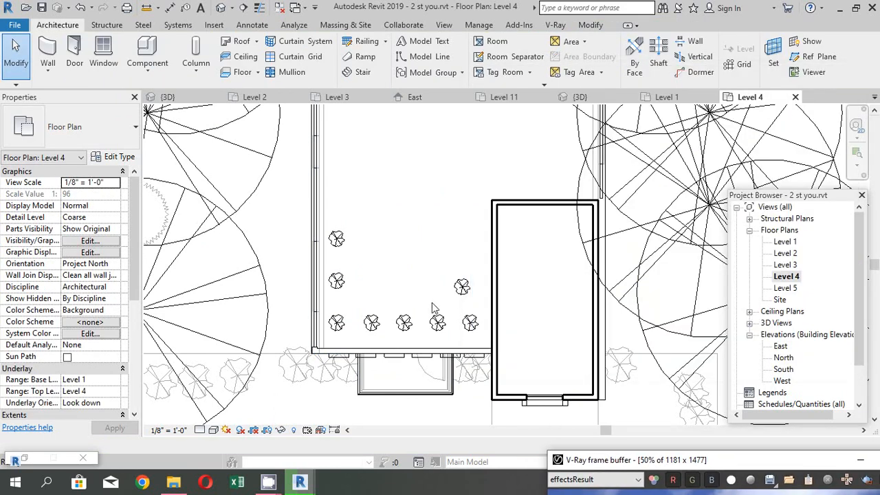
In the 3D view, change the three agaves visible above the terrace parapet to the M_RPC Tree - Conifer, Chinese Juniper - 2.14 Meters type.
click(220, 8)
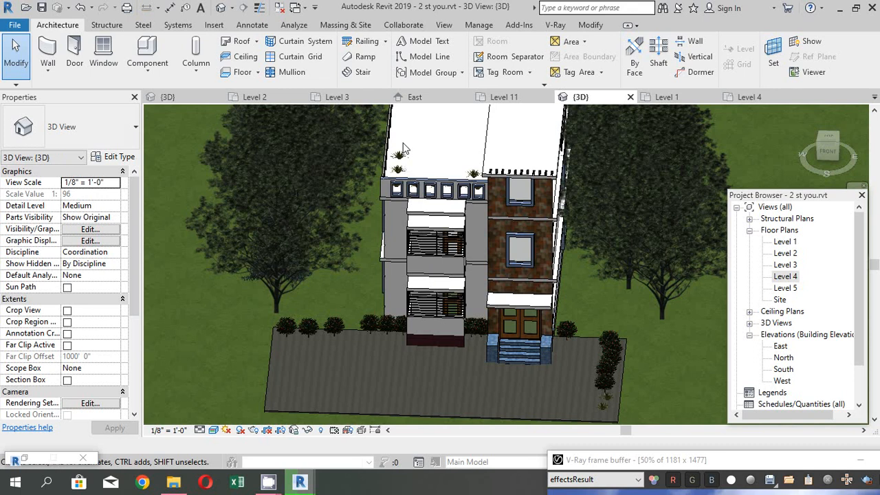
scroll(403, 141, up, 2)
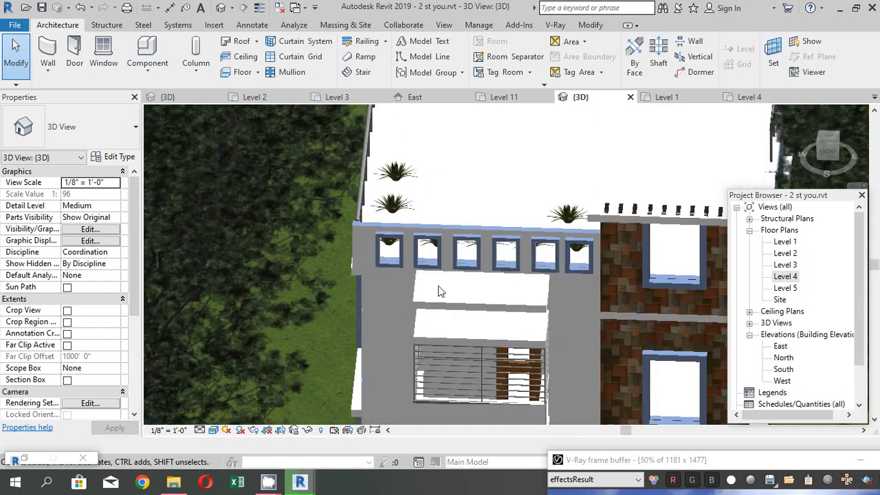
click(397, 176)
ctrl+click(394, 207)
ctrl+click(568, 214)
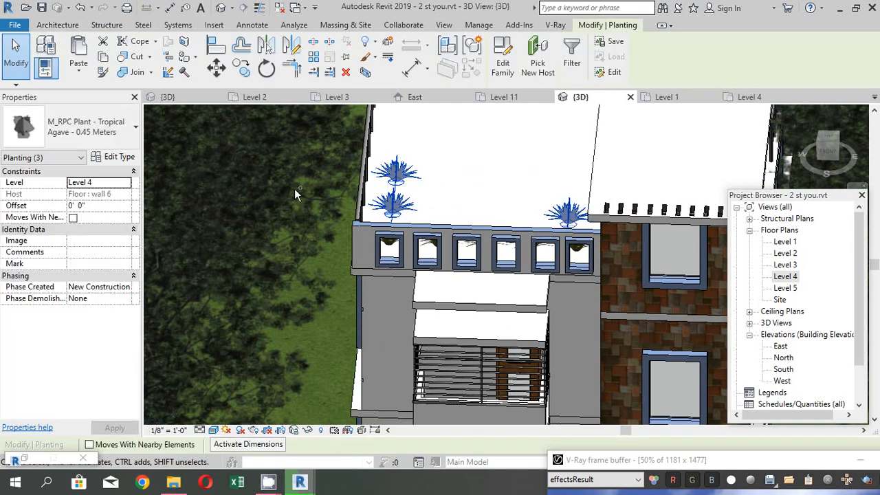
click(122, 137)
scroll(103, 248, down, 2)
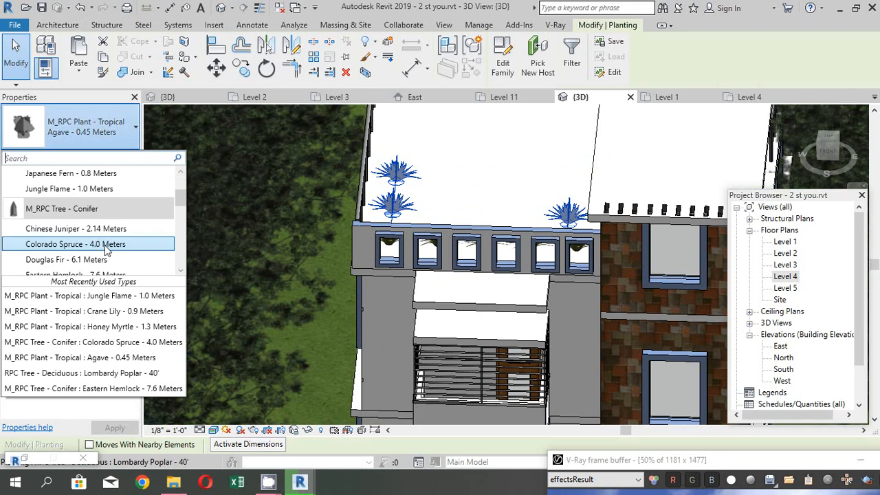
click(82, 229)
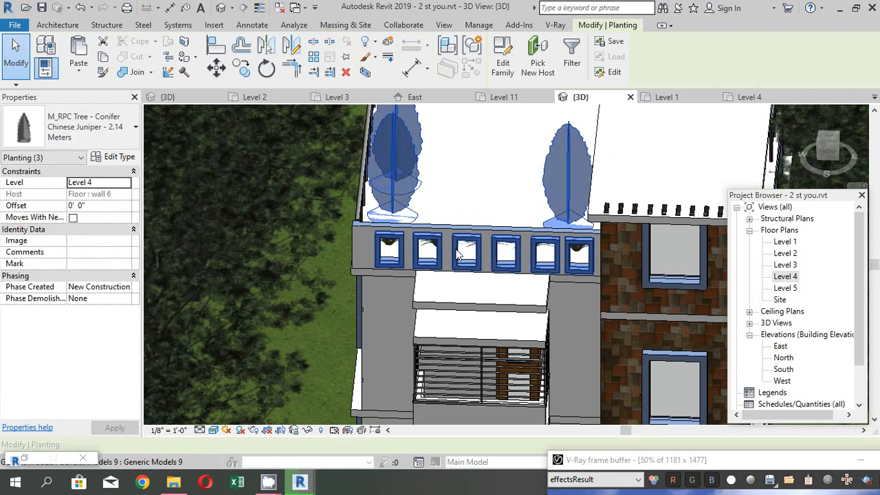
Change the three Chinese Junipers on the terrace to M_RPC Plant - Tropical, Jungle Flame - 1.0 Meters and clear the selection.
click(103, 131)
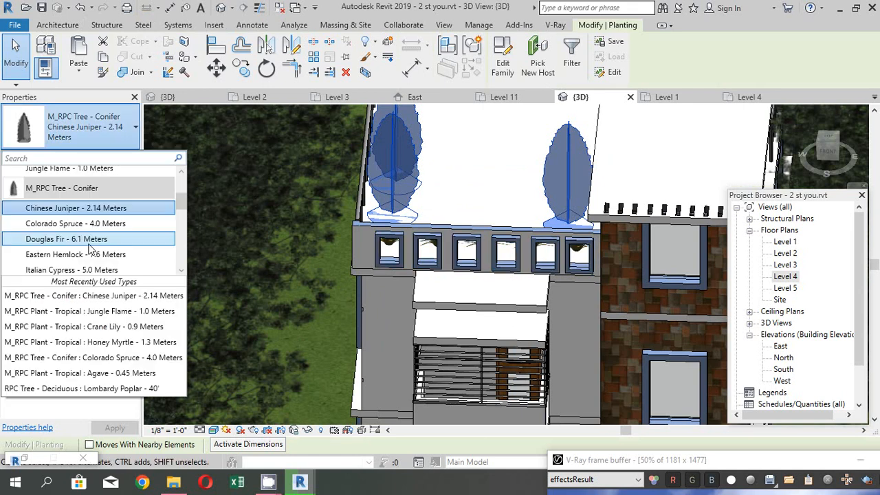
scroll(92, 238, down, 3)
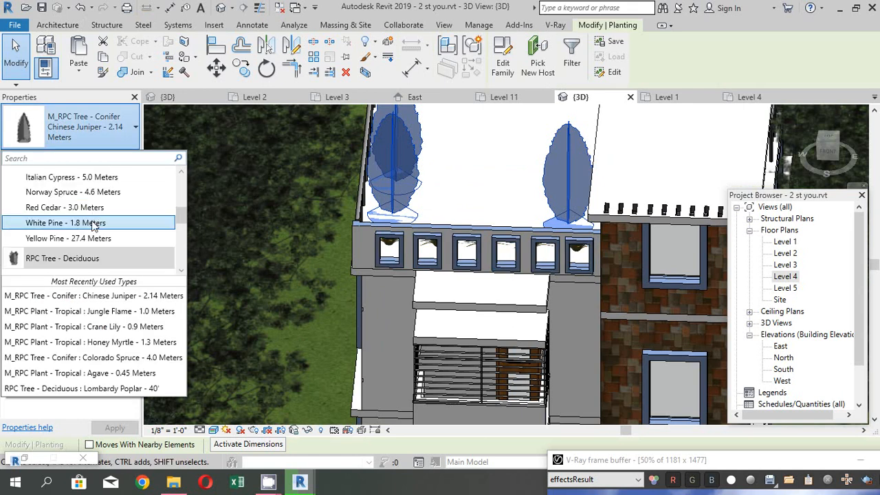
scroll(93, 227, up, 5)
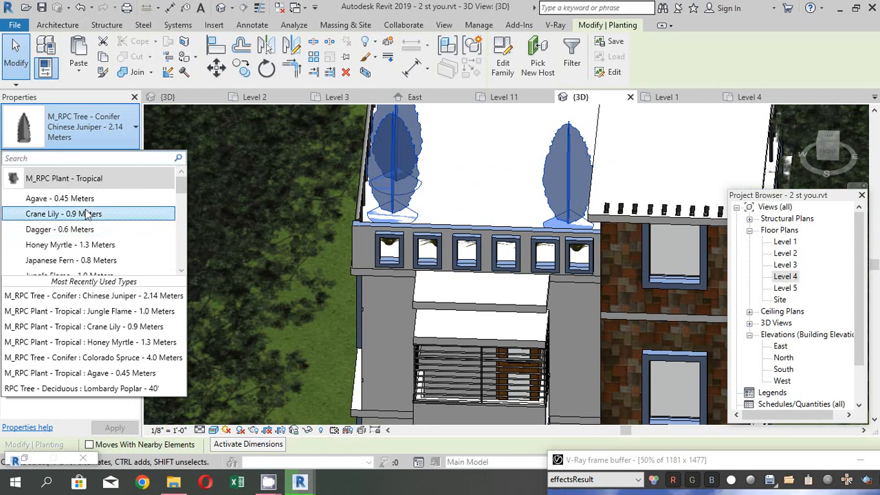
scroll(98, 231, down, 2)
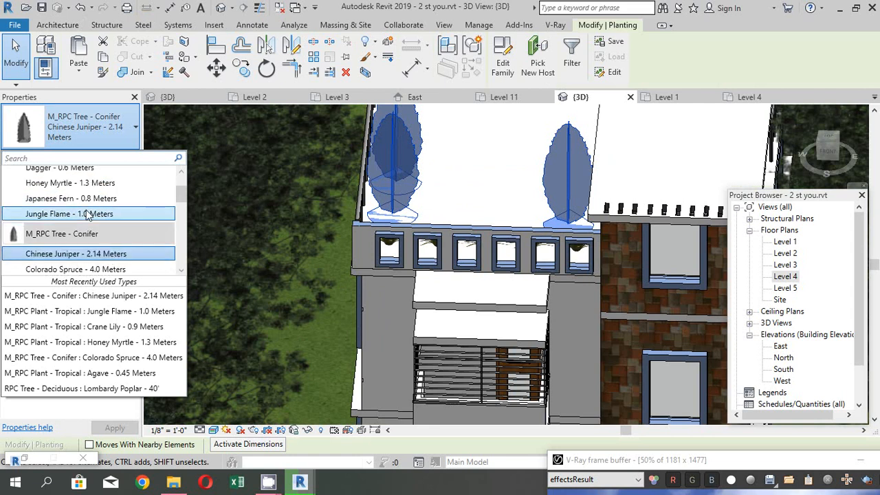
click(100, 215)
key(Escape)
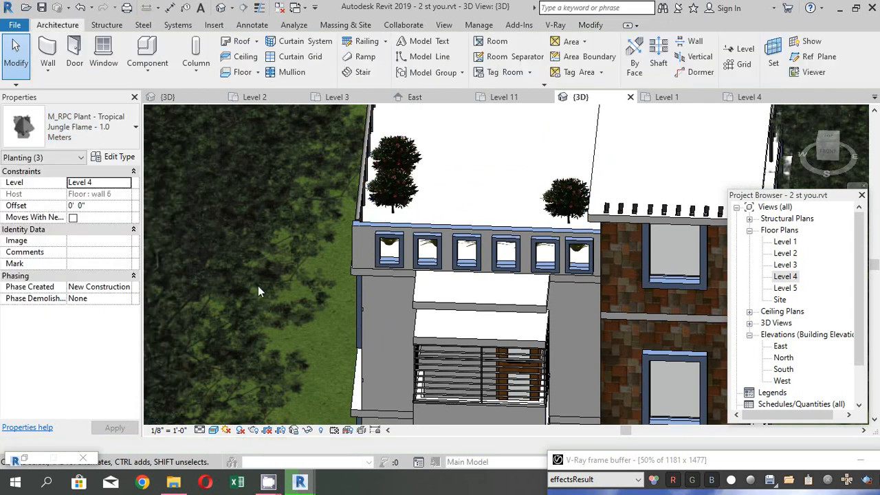
shift+middle_drag(247, 262, 290, 305)
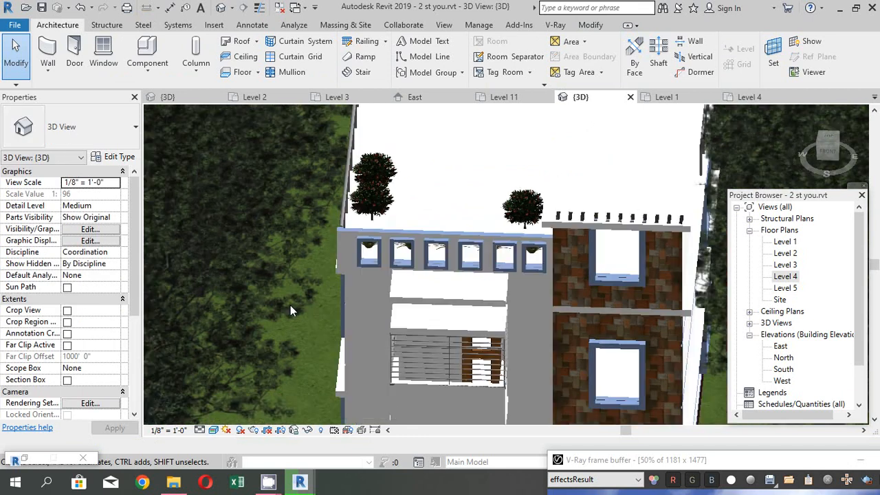
scroll(295, 300, down, 2)
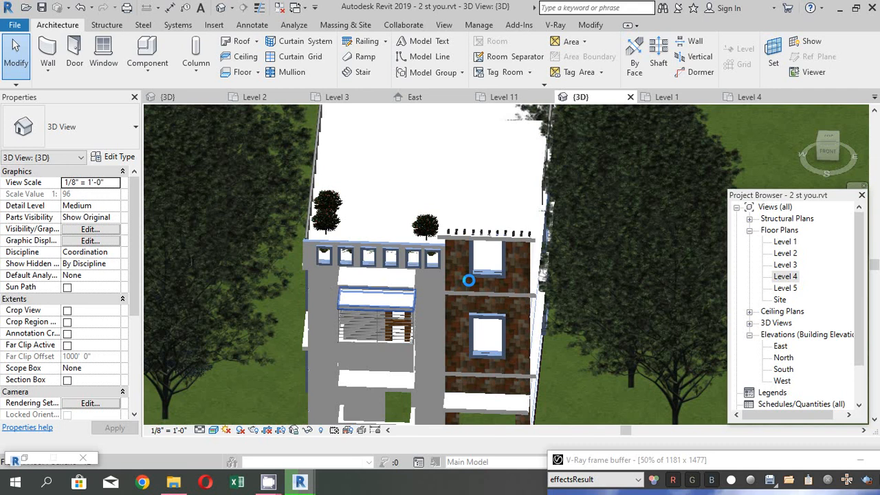
Open the Level 1 floor plan.
double_click(785, 242)
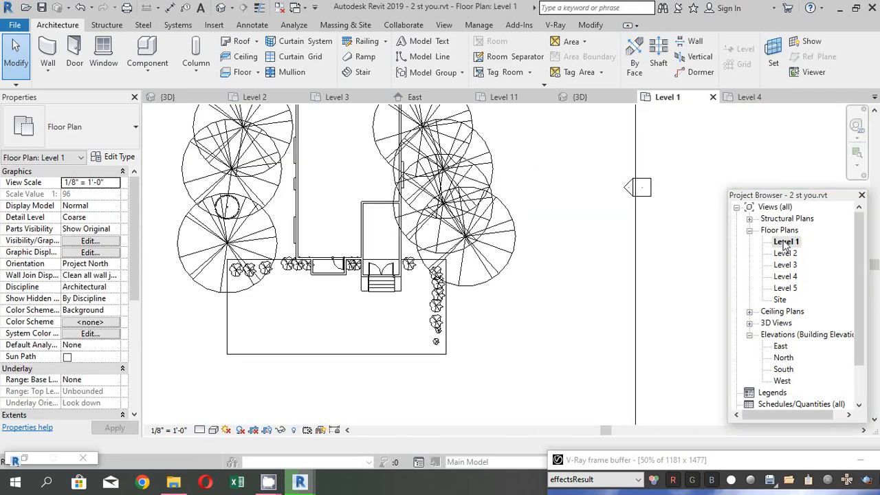
scroll(356, 294, down, 3)
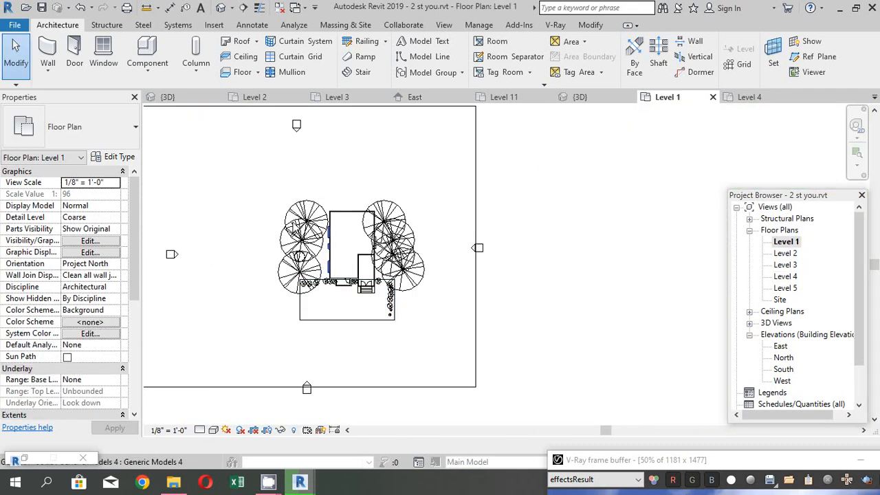
scroll(323, 242, down, 1)
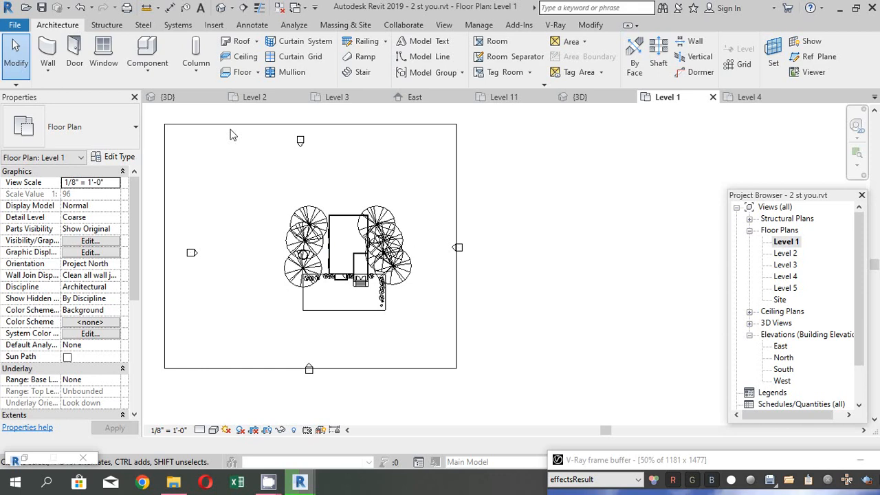
Place a perspective camera outside the site's southern edge, southwest of the building, and aim it northeast across the building.
click(232, 8)
click(251, 37)
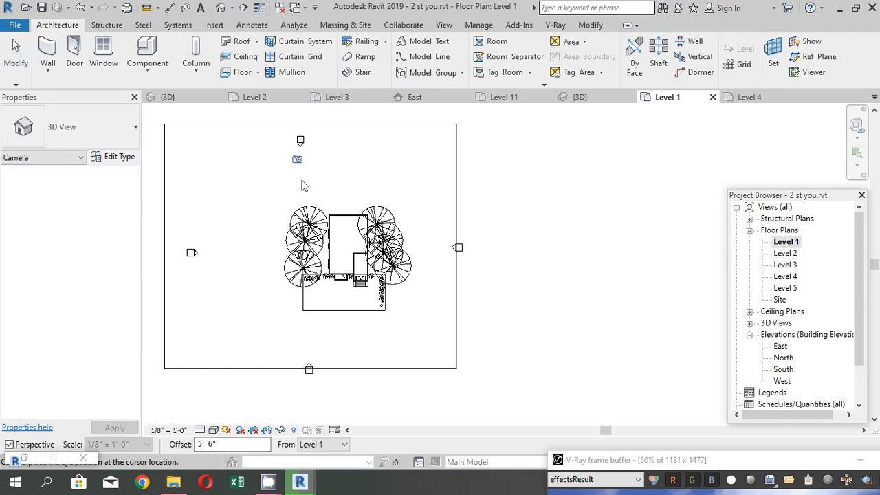
scroll(305, 364, down, 1)
scroll(316, 368, up, 1)
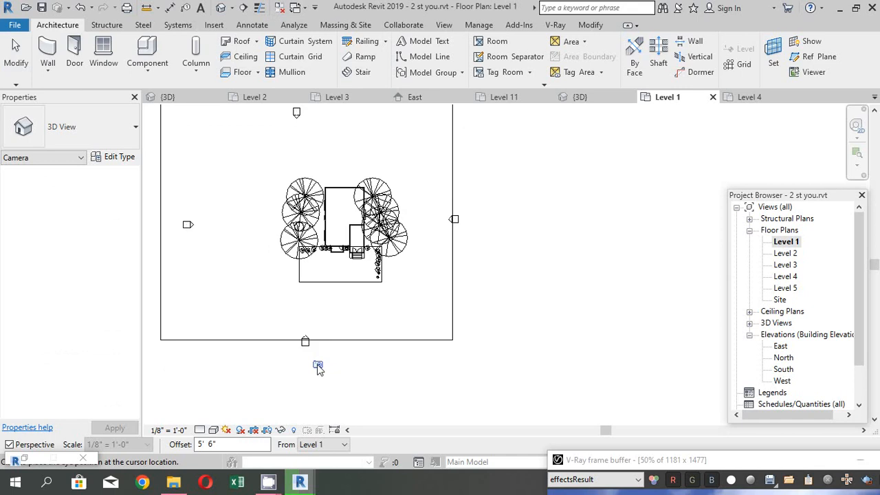
click(257, 347)
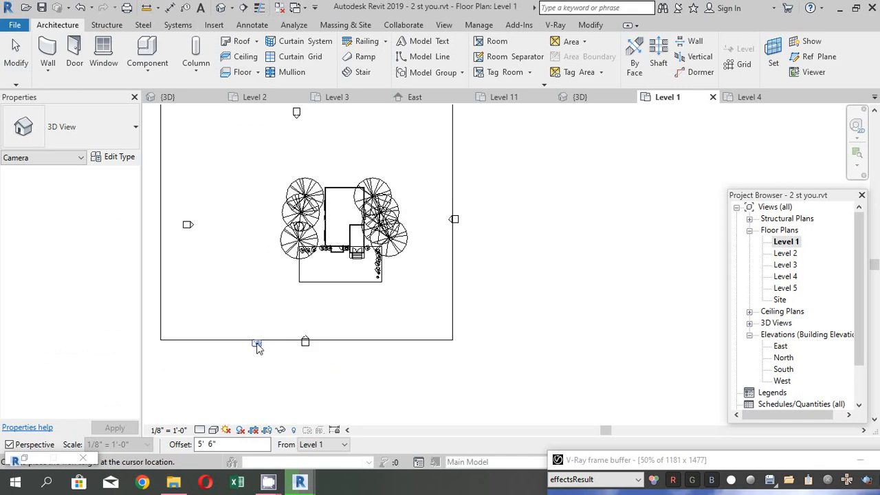
click(398, 150)
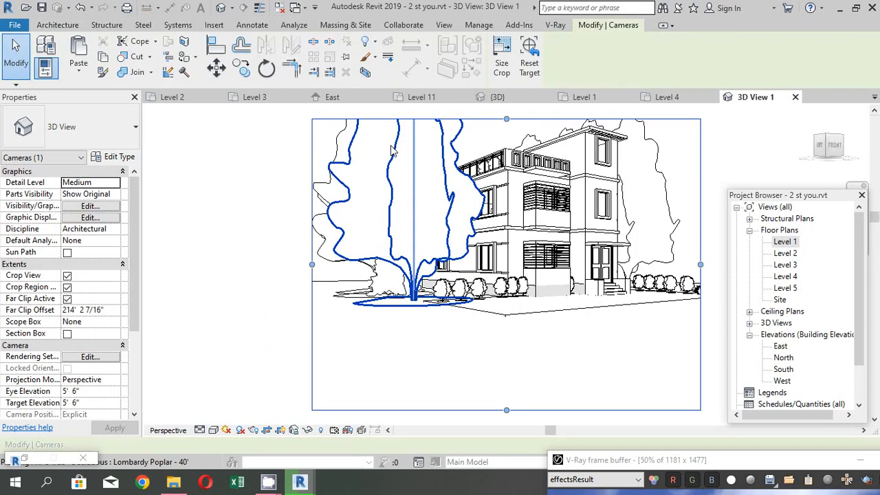
scroll(271, 338, down, 2)
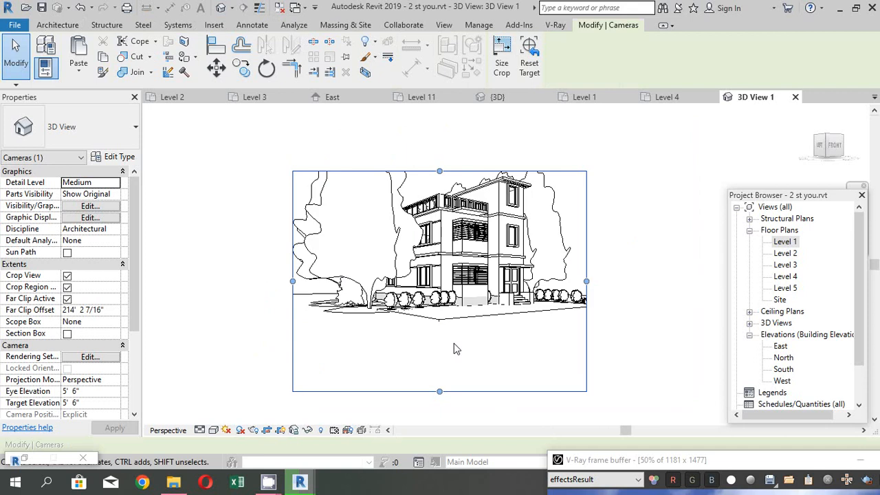
scroll(454, 348, up, 1)
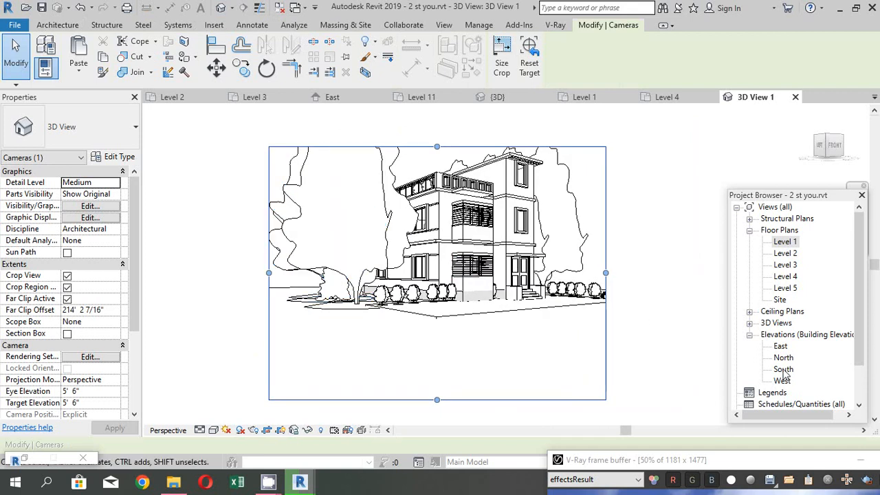
Delete the 3D View 1 camera view from the project.
scroll(775, 373, down, 1)
scroll(776, 373, down, 1)
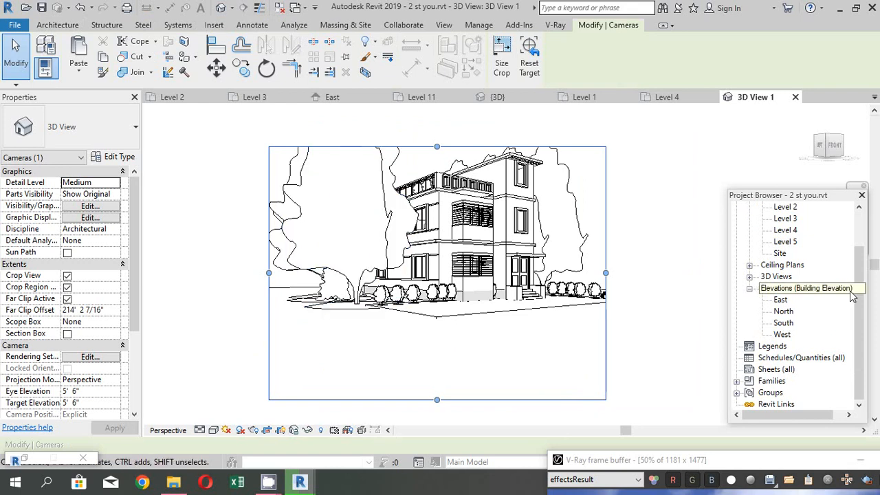
click(749, 276)
click(799, 291)
key(Delete)
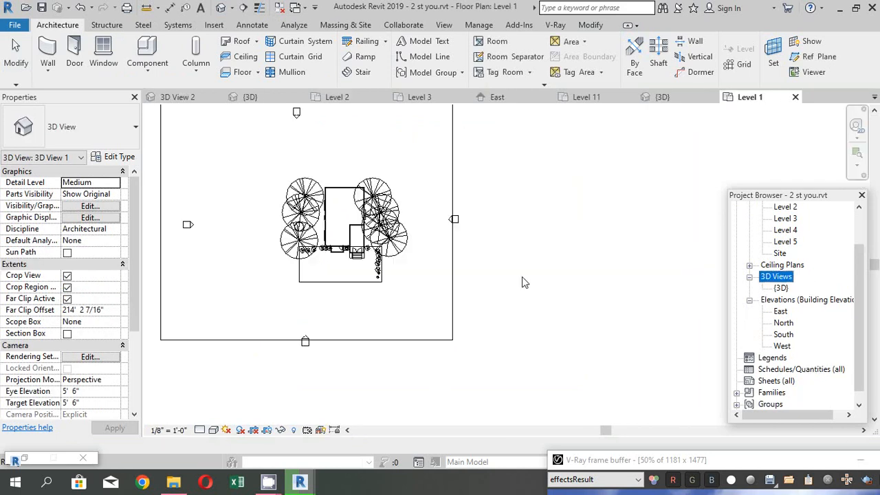
click(232, 8)
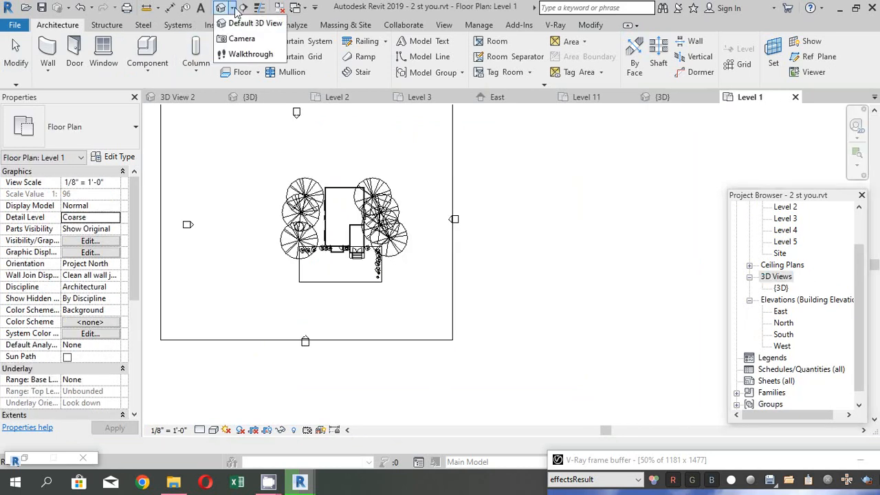
click(242, 39)
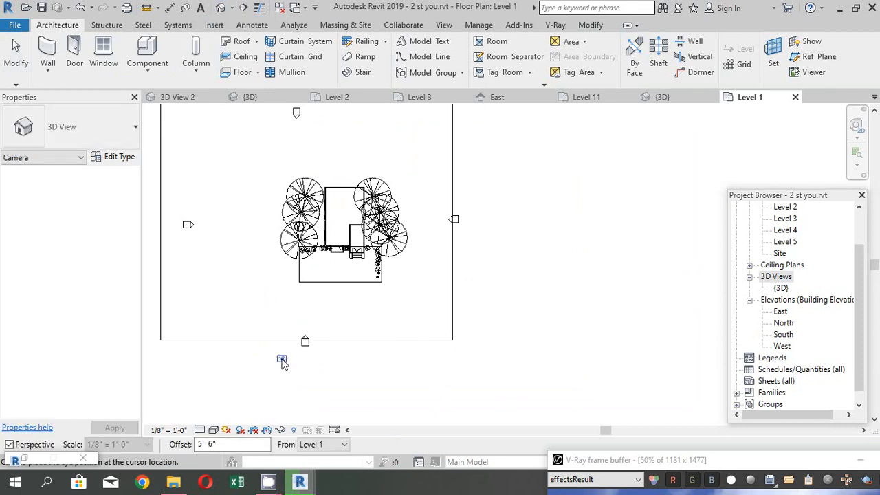
click(281, 358)
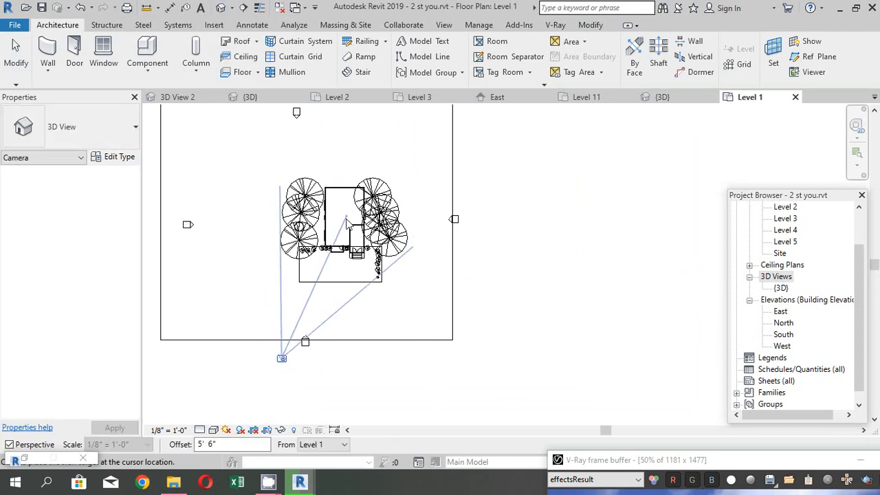
key(Escape)
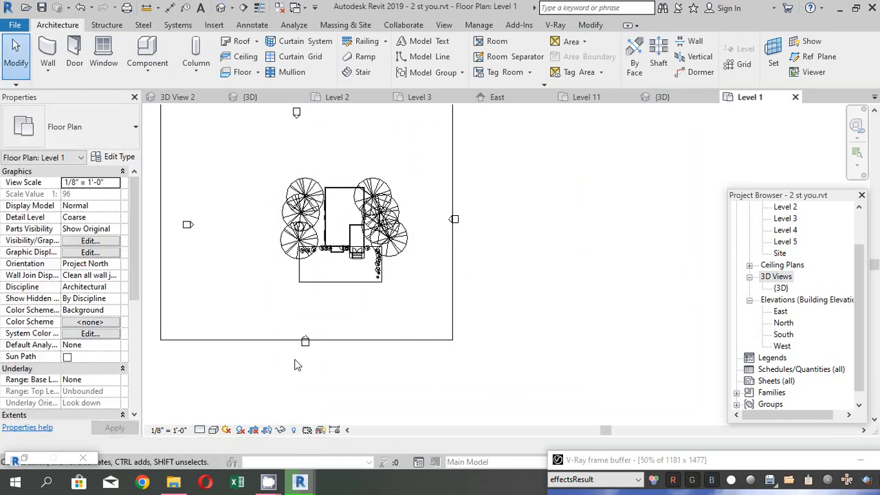
Place a perspective camera south of the site, just west of the south elevation marker, and aim it northeast past the building.
click(231, 7)
click(241, 39)
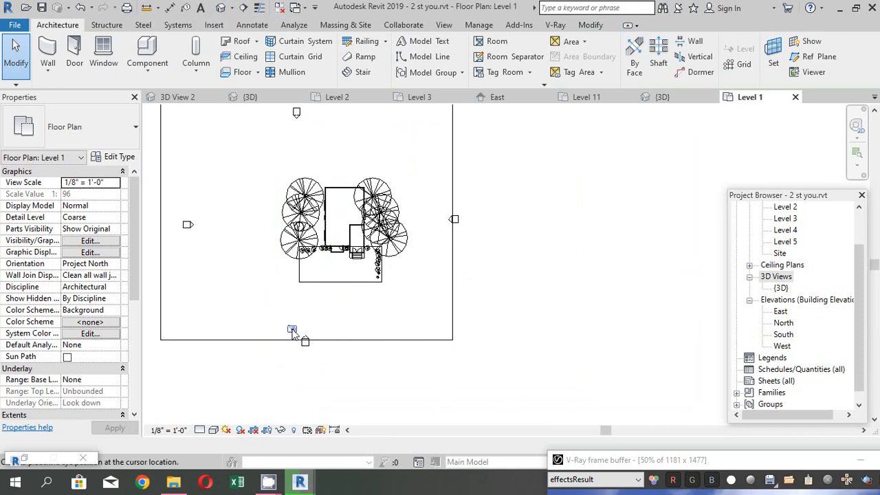
click(292, 360)
click(384, 137)
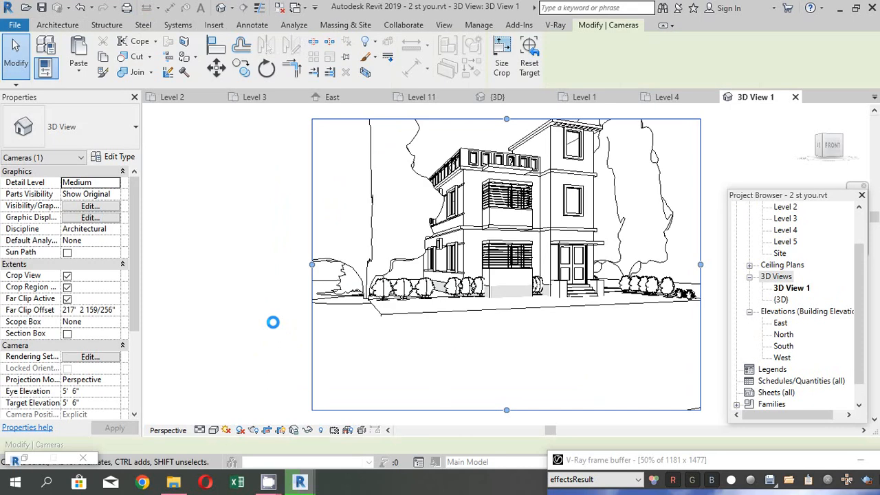
scroll(247, 358, down, 2)
scroll(422, 164, up, 3)
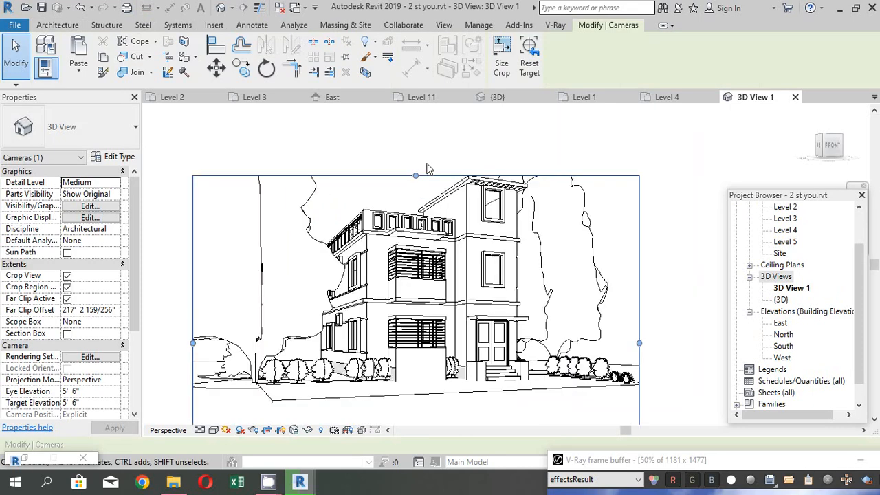
Extend the camera view's crop above the roof, trim its bottom and sides around the building, and set the visual style to Realistic.
drag(416, 175, 414, 143)
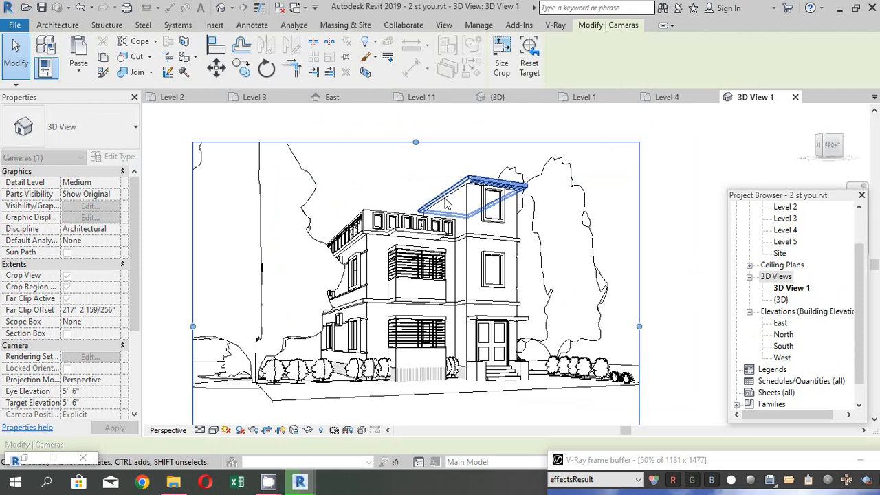
scroll(413, 275, down, 2)
scroll(407, 289, down, 2)
drag(404, 376, 418, 316)
scroll(405, 268, up, 4)
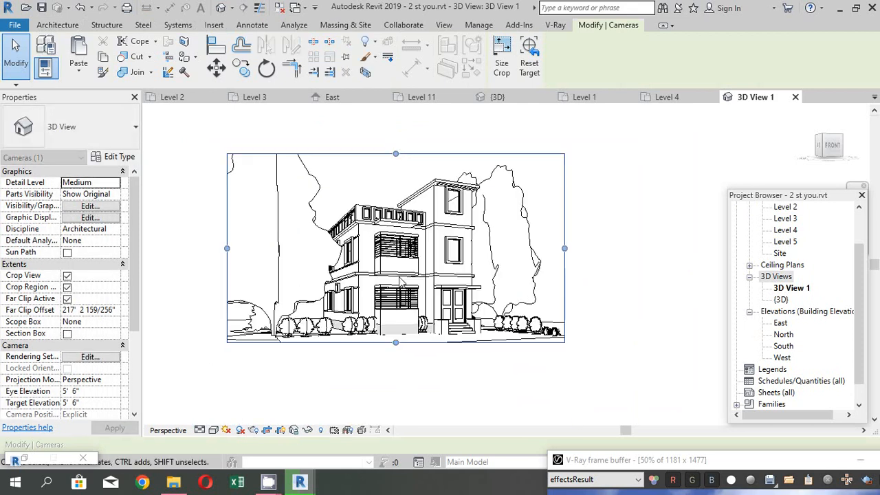
drag(172, 243, 265, 243)
drag(618, 244, 545, 242)
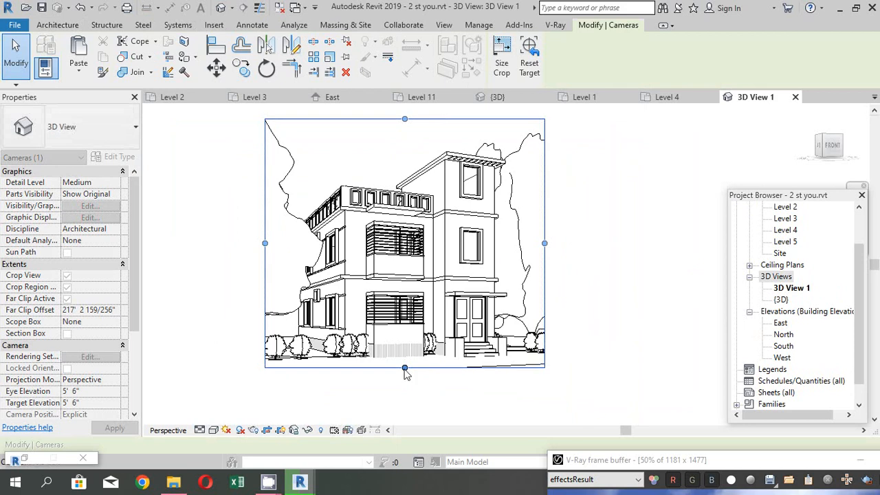
drag(405, 366, 405, 363)
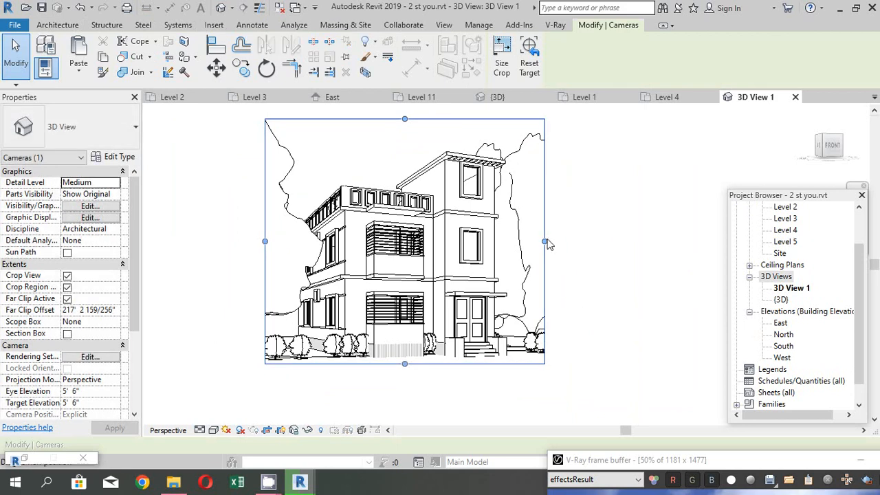
click(213, 430)
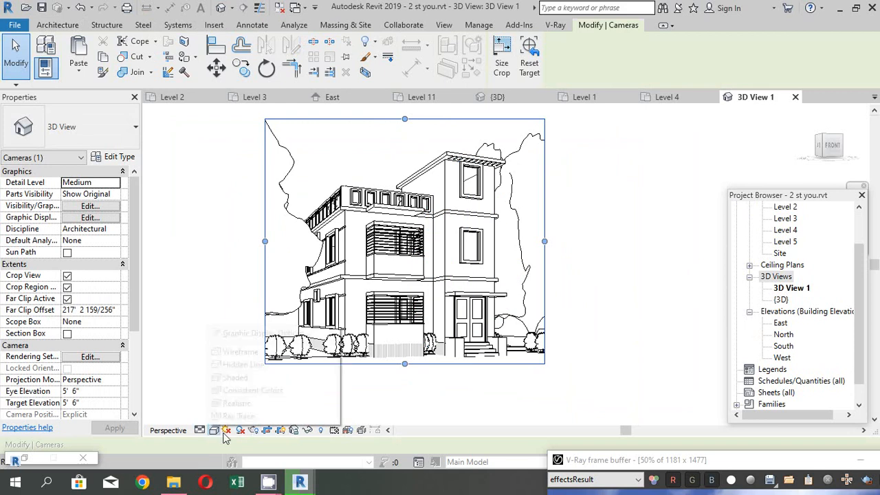
click(244, 403)
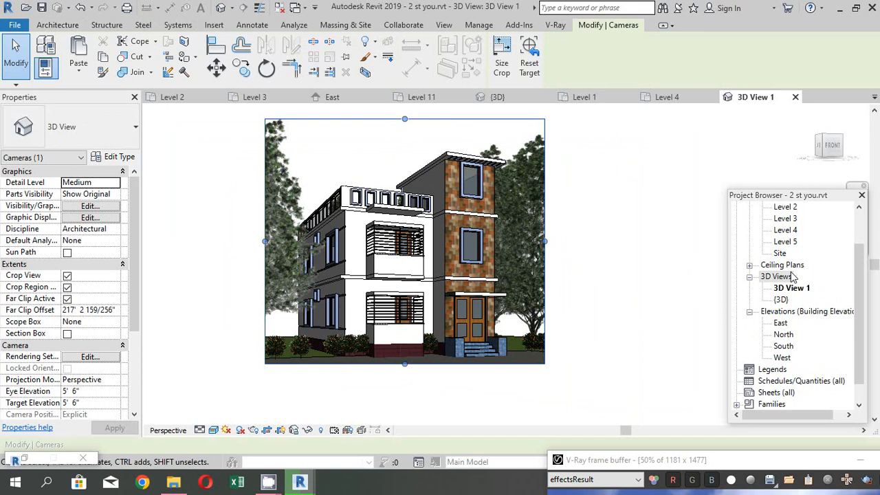
From the Level 1 floor plan, place a second camera just outside the southern site boundary, aimed north straight at the building front.
scroll(792, 275, up, 2)
double_click(786, 242)
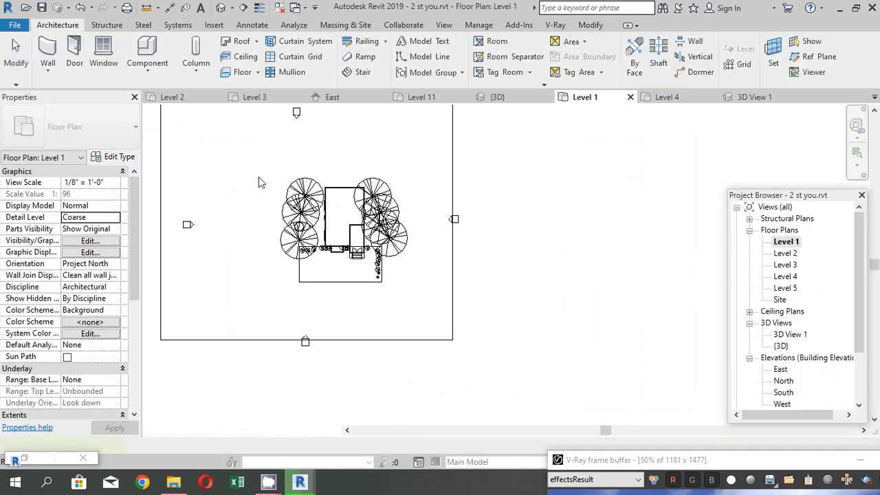
click(232, 9)
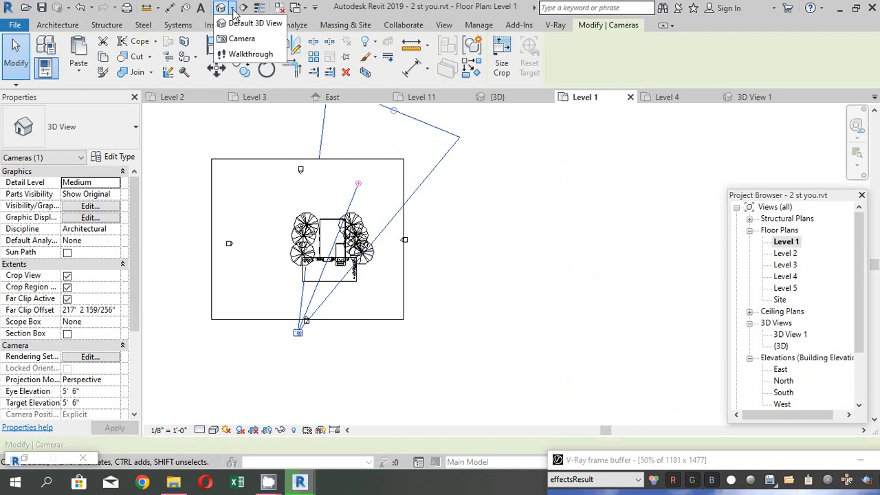
click(244, 39)
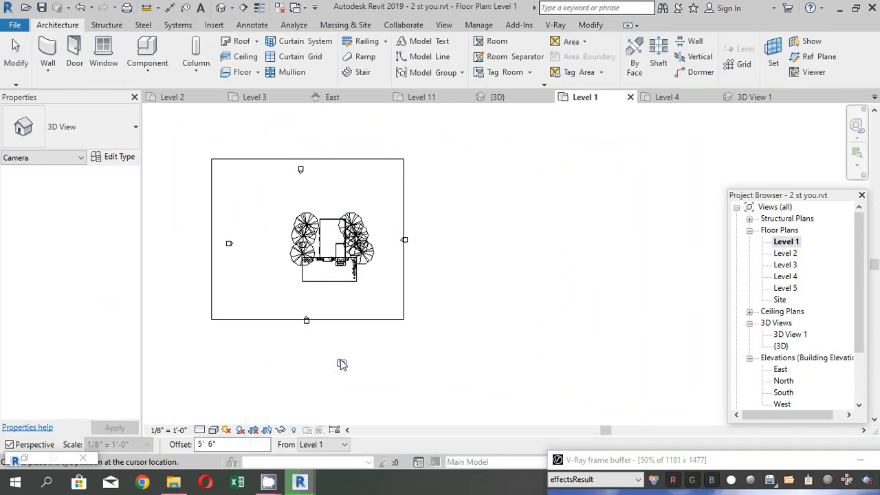
click(327, 329)
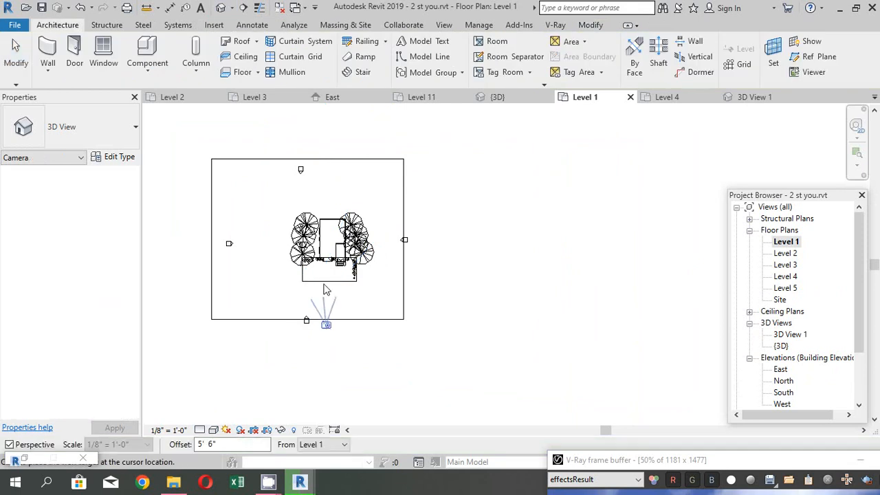
click(337, 196)
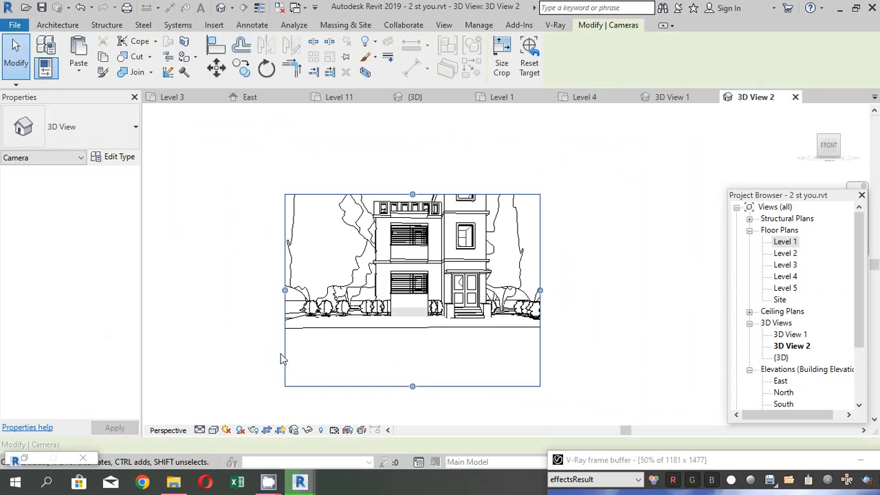
Crop the front camera view to the ground line, above the roof and close to both sides, and set its visual style to Realistic.
drag(413, 387, 415, 324)
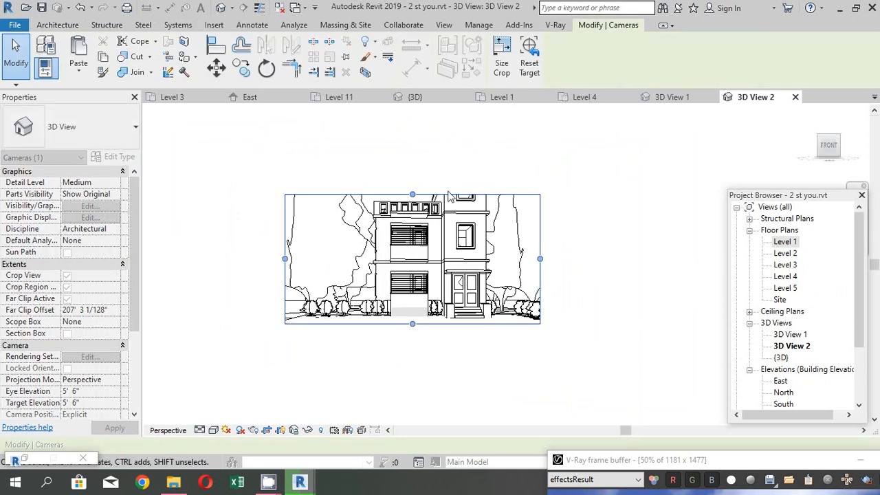
scroll(446, 182, up, 2)
drag(389, 204, 389, 144)
scroll(389, 227, down, 2)
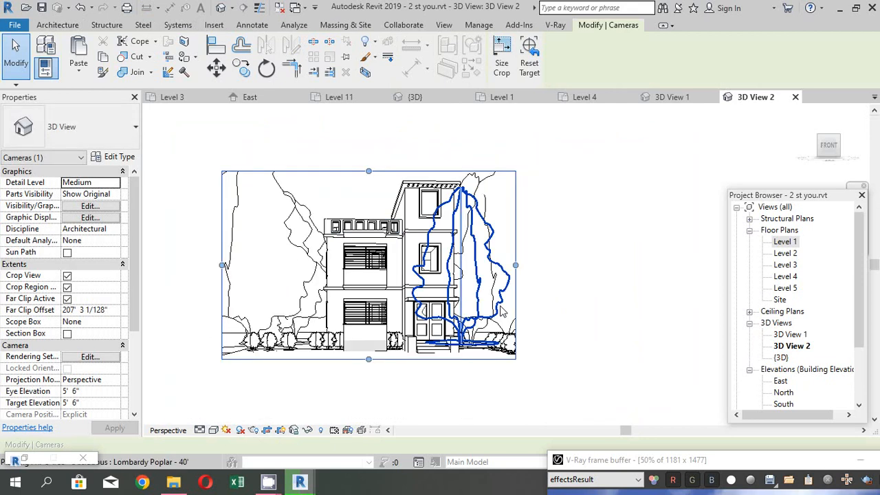
drag(516, 265, 480, 264)
drag(222, 265, 302, 268)
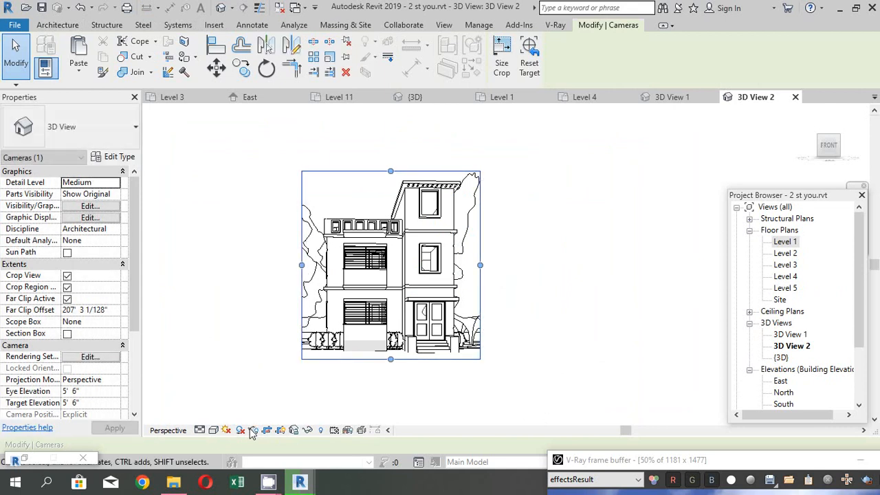
click(213, 430)
click(237, 393)
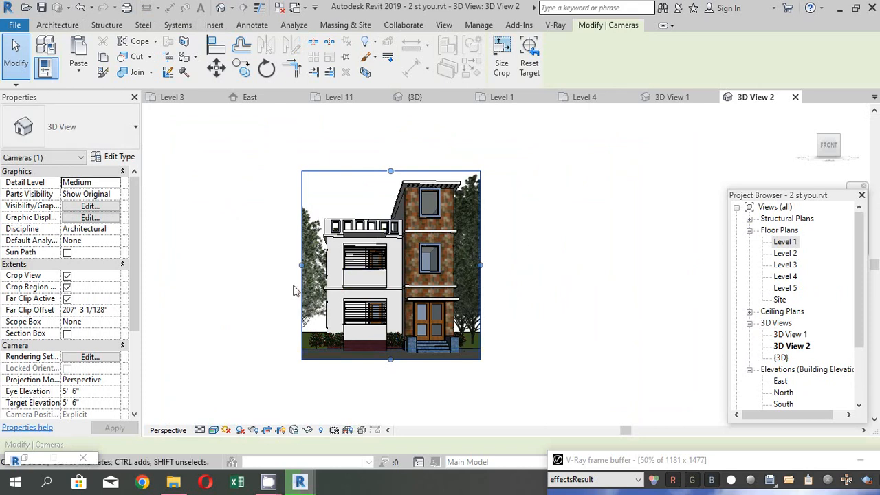
Try raising the top roof slab with a 1' 0" height offset from Level 5, and undo the change.
click(420, 186)
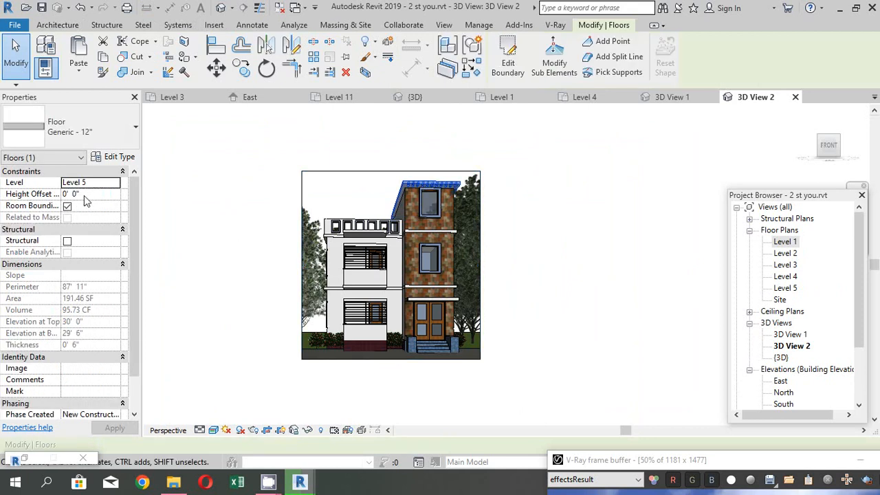
click(97, 195)
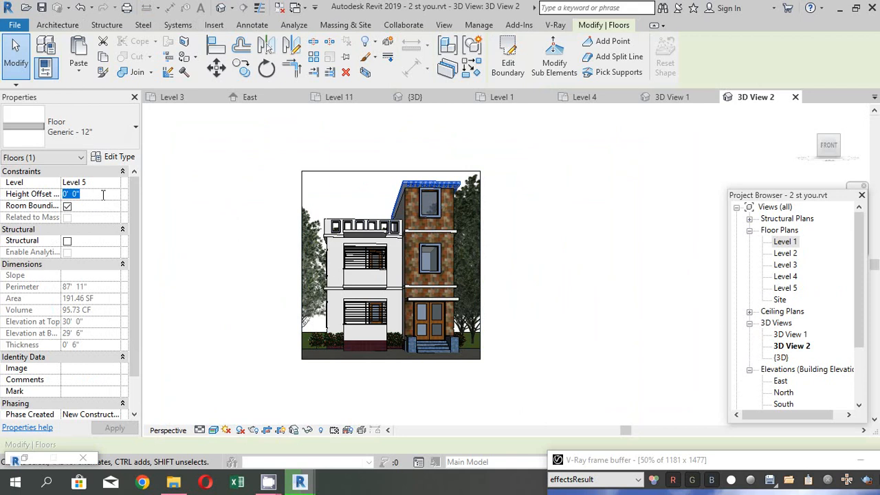
text(11)
key(Return)
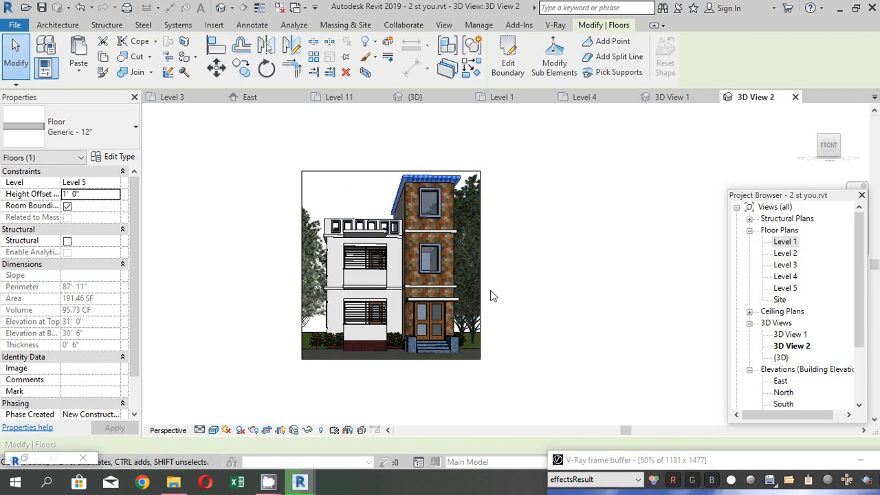
click(79, 8)
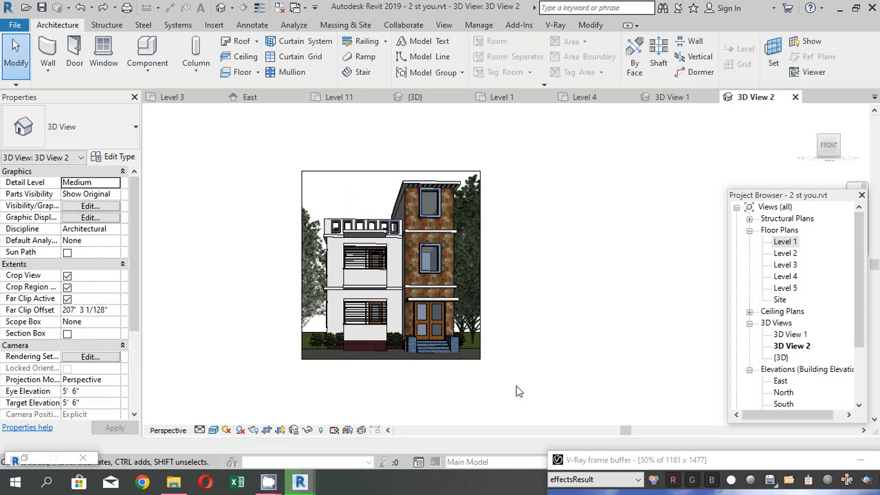
From the Level 1 floor plan, place a camera on the southern site boundary, aimed northwest, and crop its view from the ground line to above the roof.
double_click(785, 241)
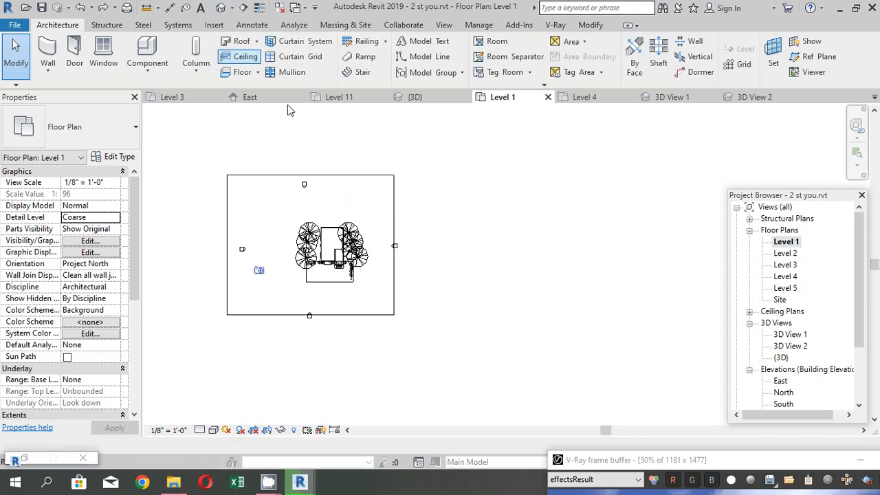
click(349, 316)
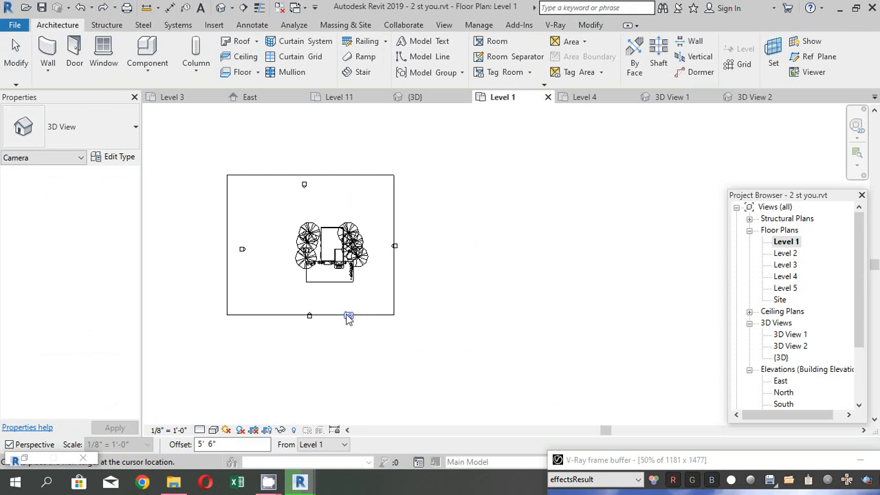
click(313, 207)
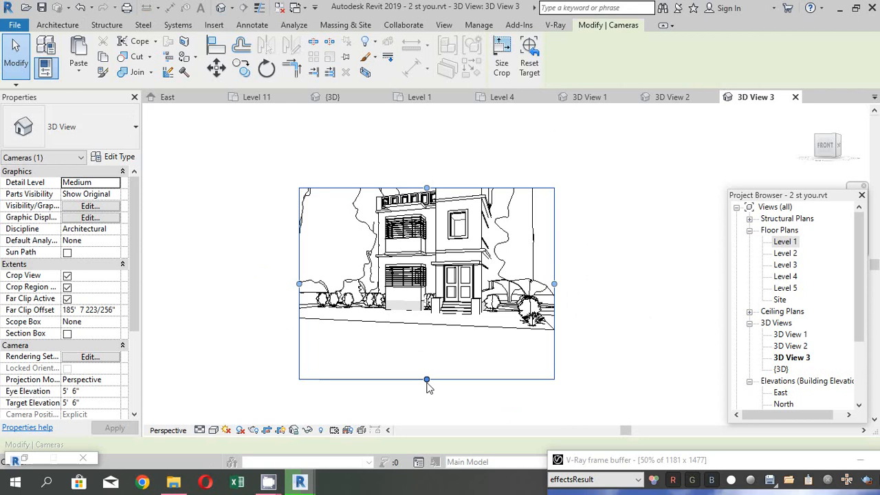
drag(427, 379, 425, 323)
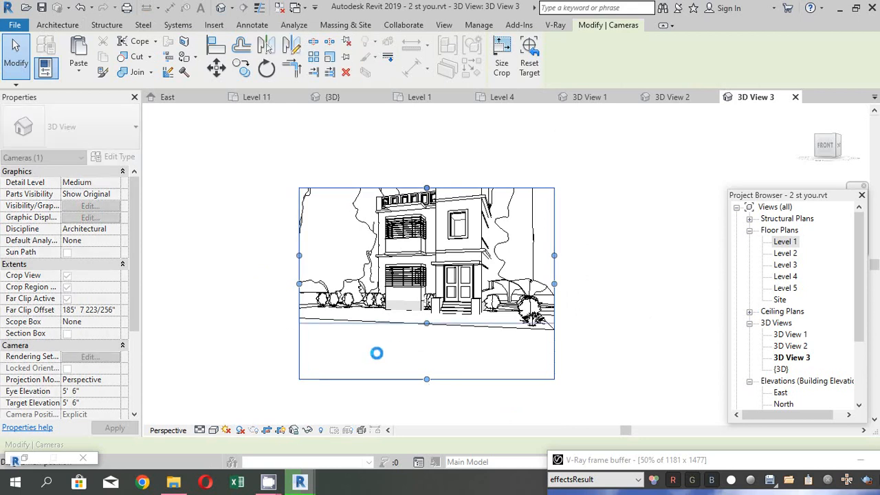
drag(426, 188, 426, 145)
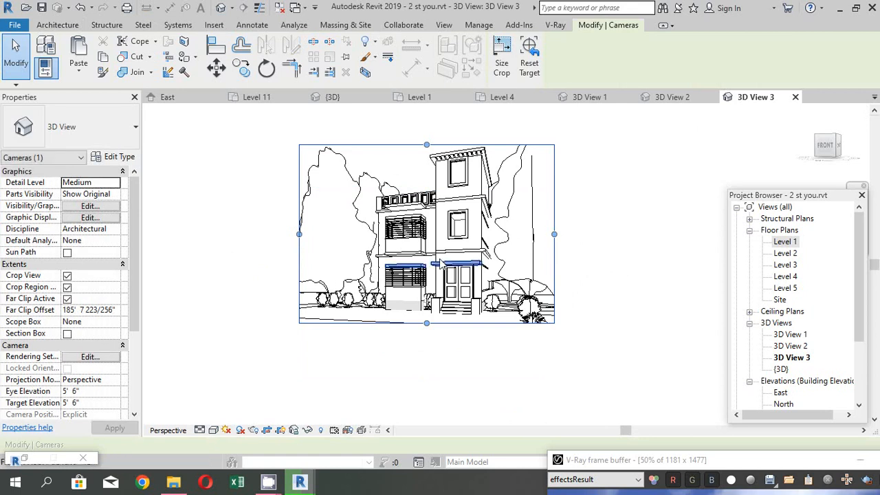
Delete the camera views 3D View 3 and 3D View 2 from the project.
click(787, 359)
key(Delete)
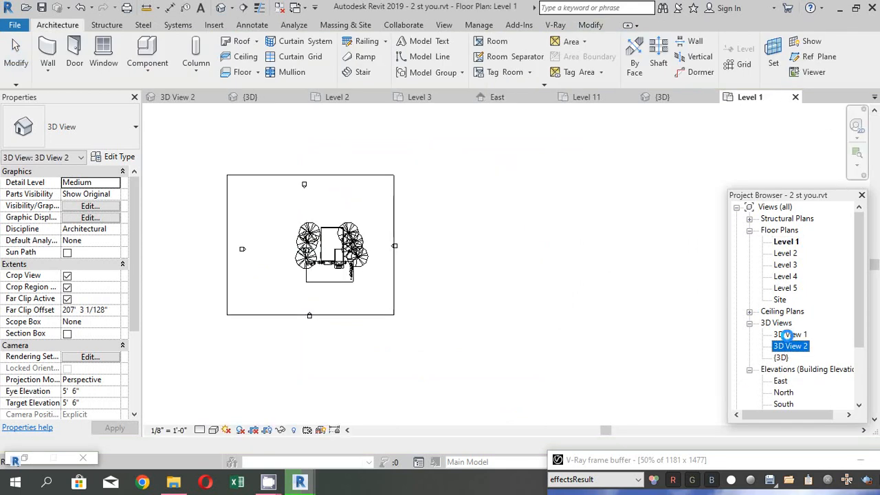
key(Delete)
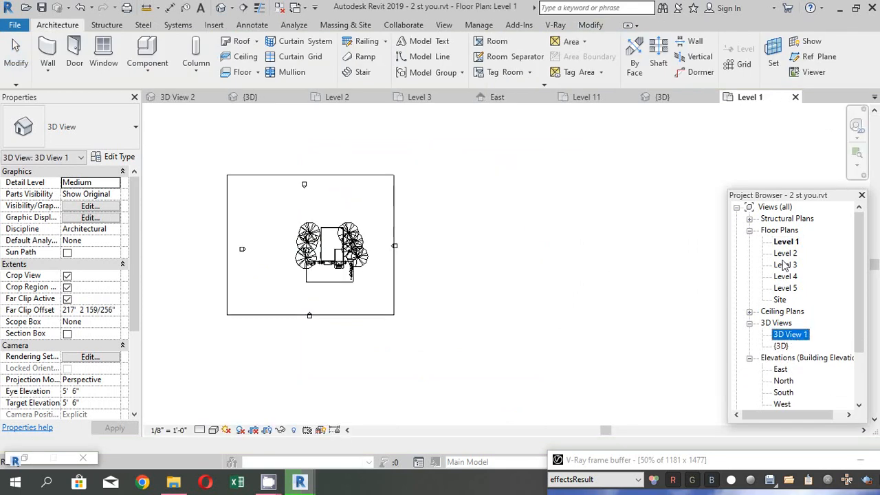
On the Level 1 floor plan, place a perspective camera well south of the site boundary, aimed straight north at the building front.
click(789, 244)
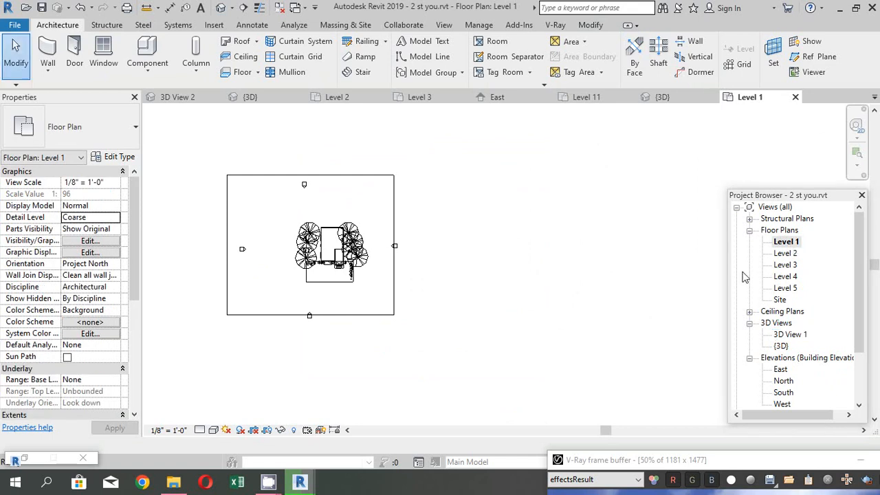
scroll(351, 320, down, 2)
click(232, 9)
click(233, 34)
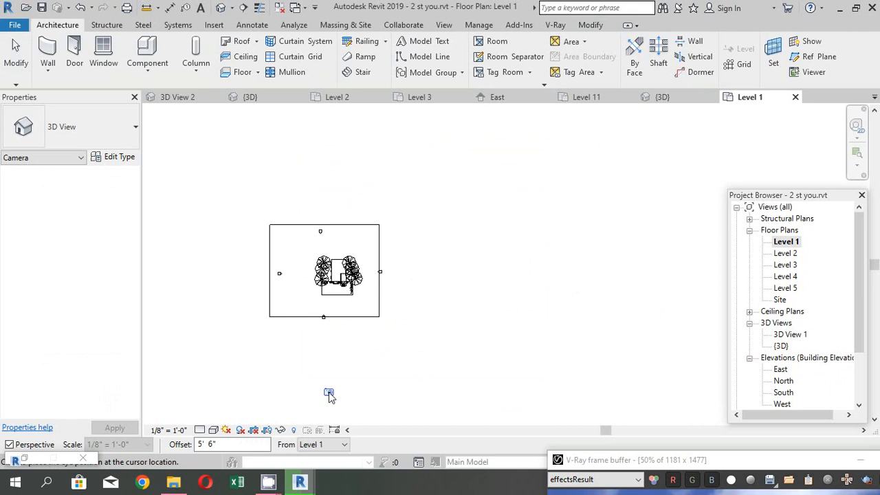
click(335, 391)
click(343, 191)
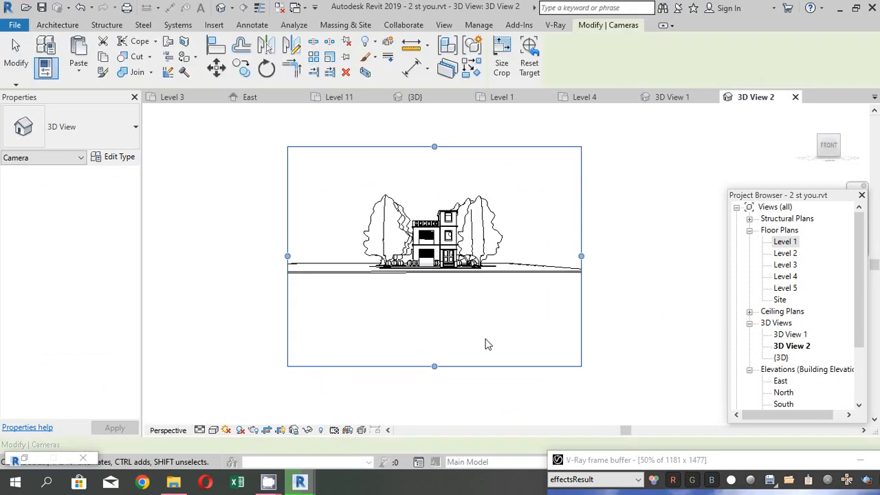
Raise the bottom of the front camera view's crop to the ground line and set the visual style to Consistent Colors.
scroll(444, 242, up, 2)
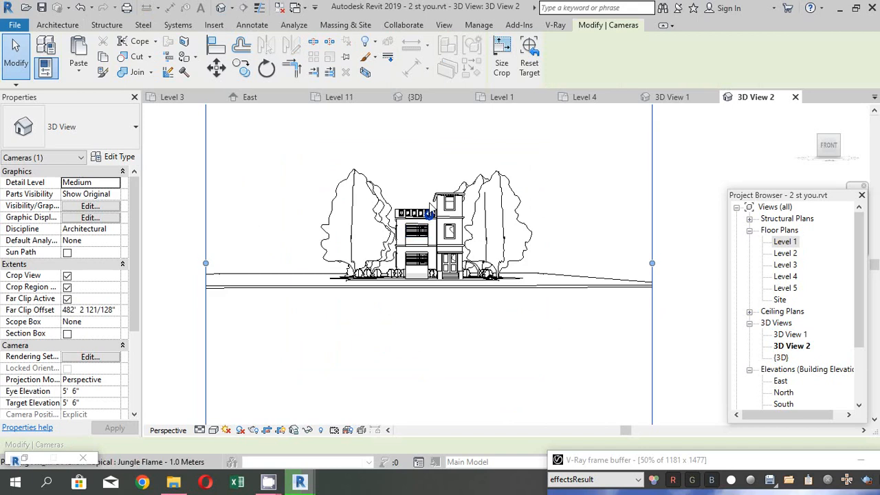
scroll(383, 272, down, 1)
scroll(379, 266, down, 1)
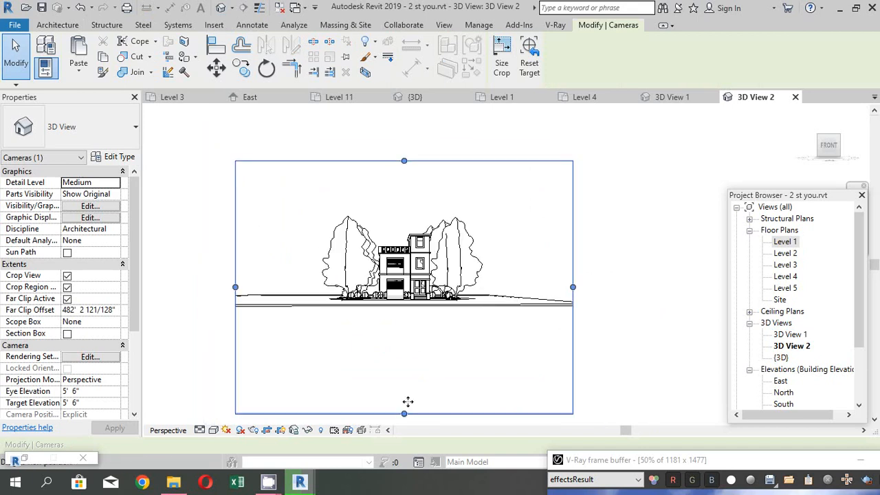
drag(408, 402, 398, 301)
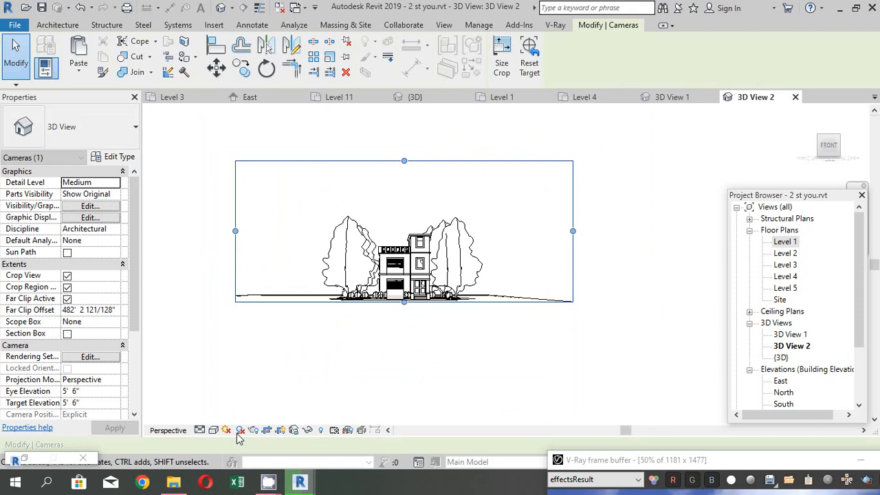
click(214, 430)
click(249, 392)
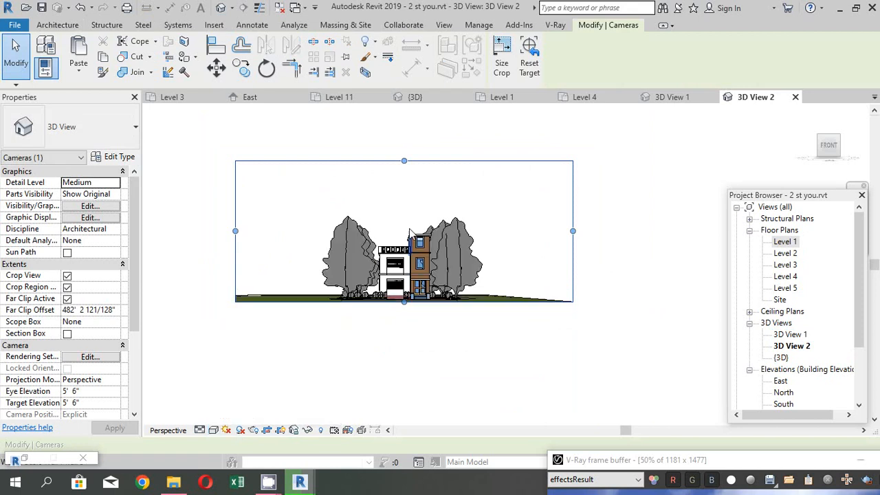
Crop the front camera view just above the roof and close to both sides of the building, with the bottom edge trimmed at the ground.
scroll(379, 216, up, 3)
scroll(379, 216, down, 2)
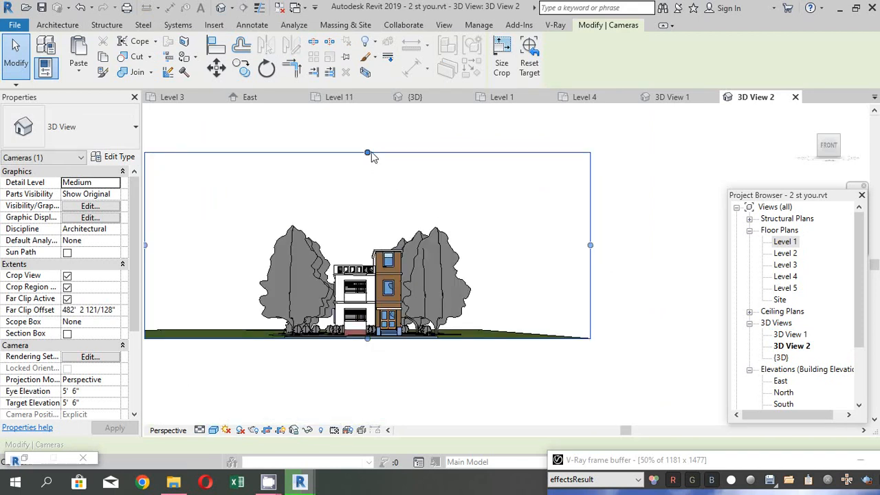
drag(368, 154, 367, 238)
drag(590, 290, 446, 292)
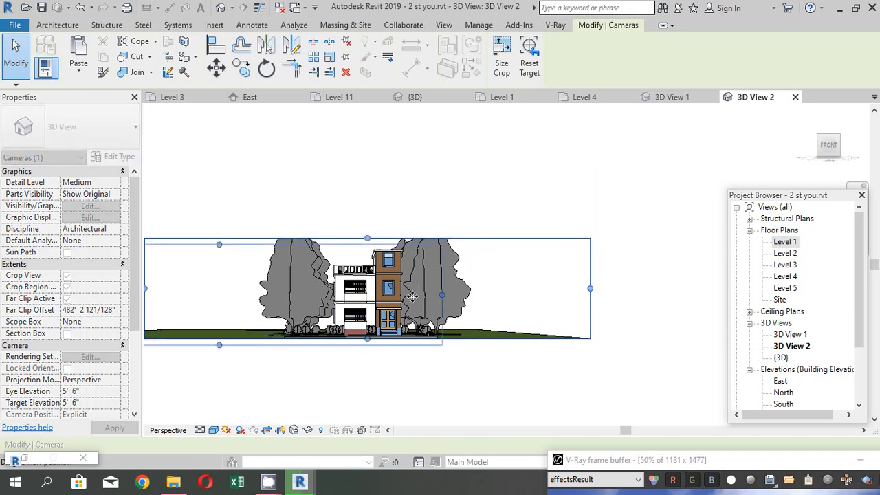
scroll(541, 315, down, 2)
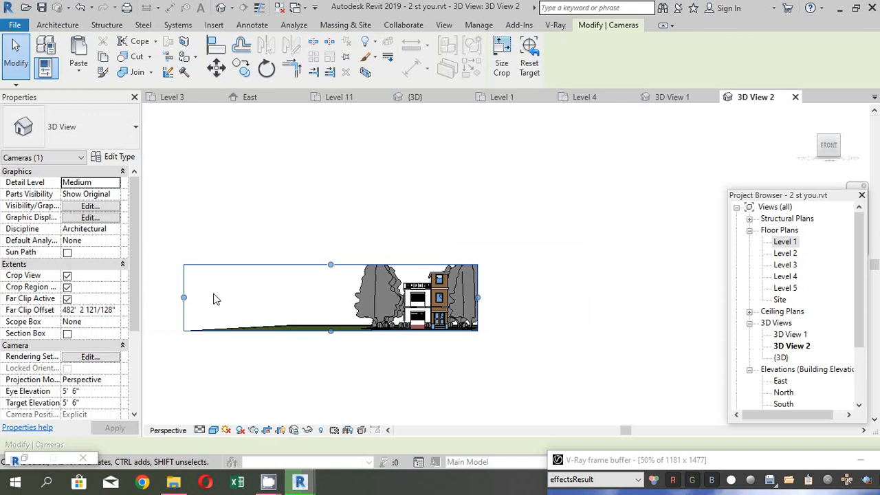
drag(184, 297, 328, 303)
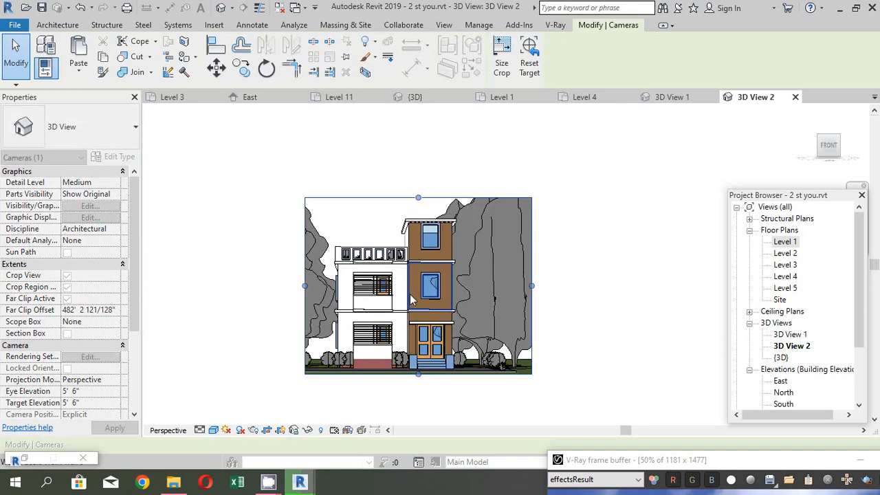
drag(517, 294, 485, 295)
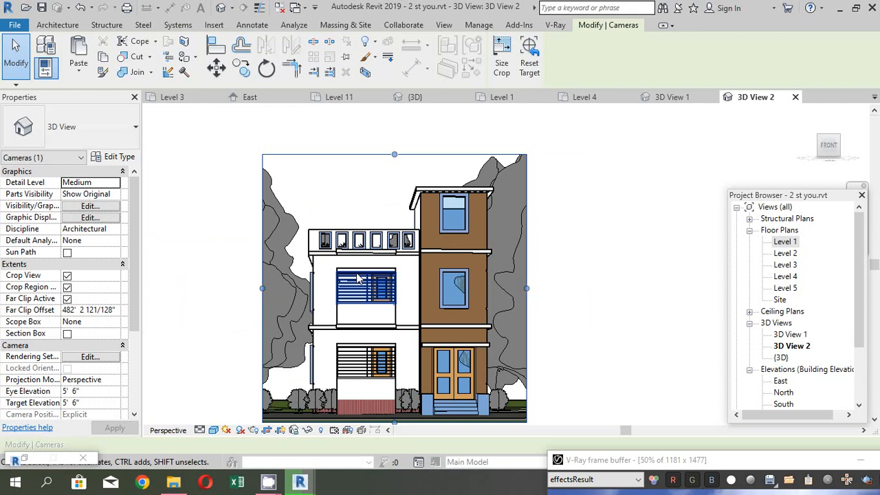
scroll(357, 278, down, 1)
drag(393, 175, 393, 179)
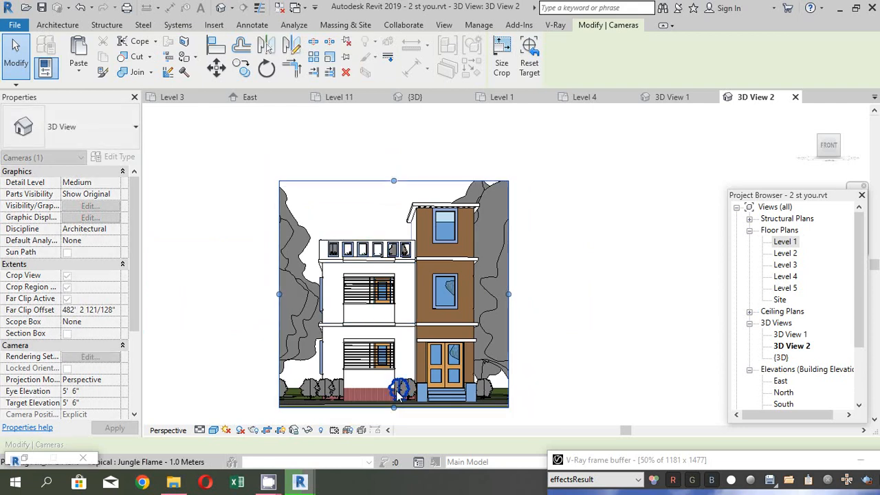
drag(393, 408, 393, 407)
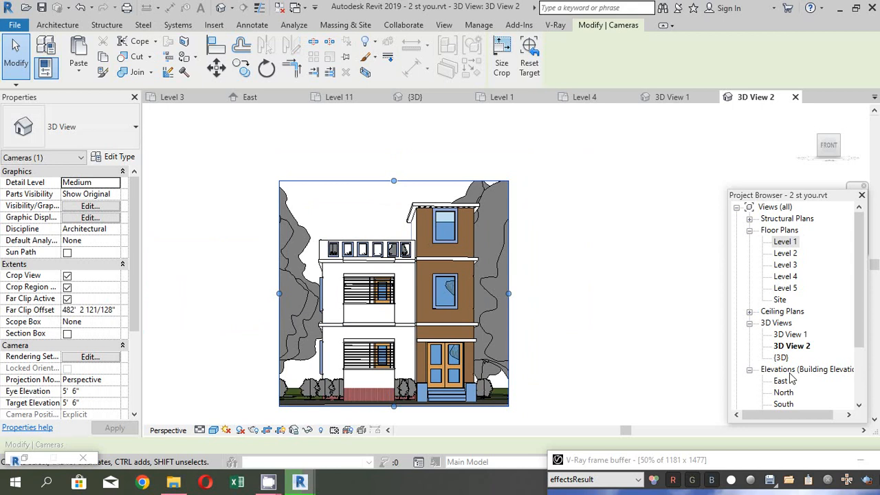
From the Level 1 floor plan, place another perspective camera well south of the site, slightly east of the building, aimed north-northwest.
double_click(785, 241)
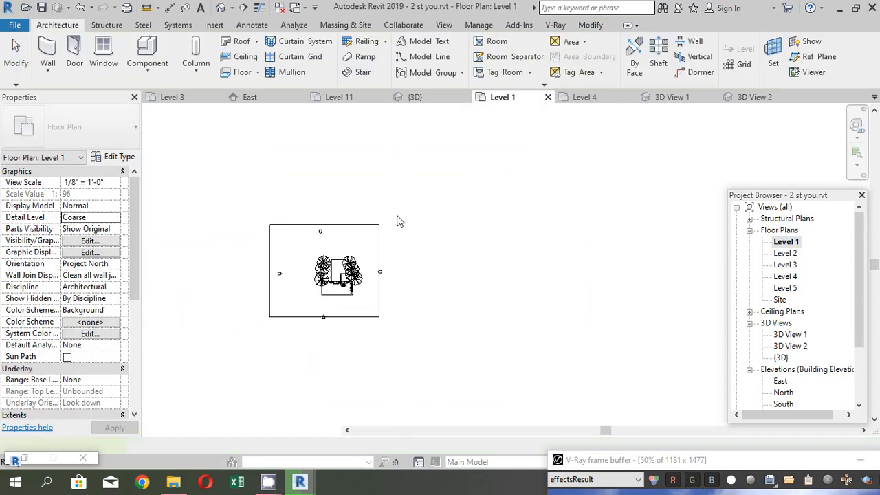
scroll(399, 215, down, 2)
key(Escape)
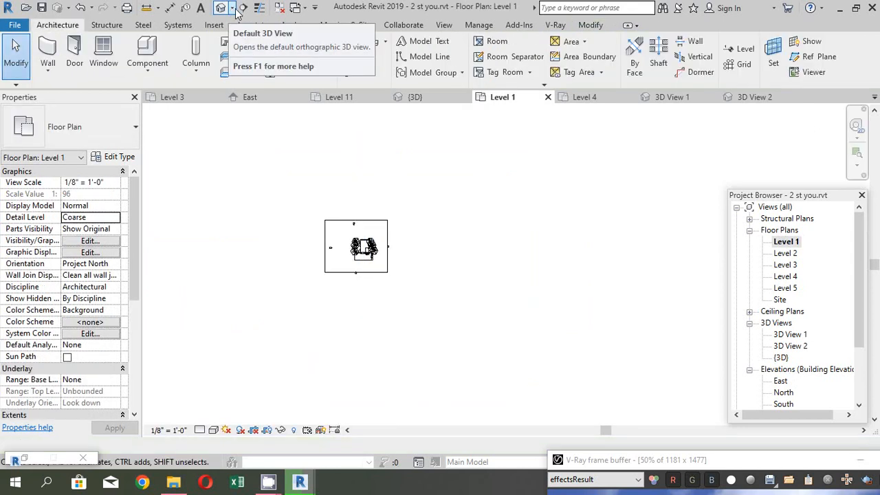
click(233, 8)
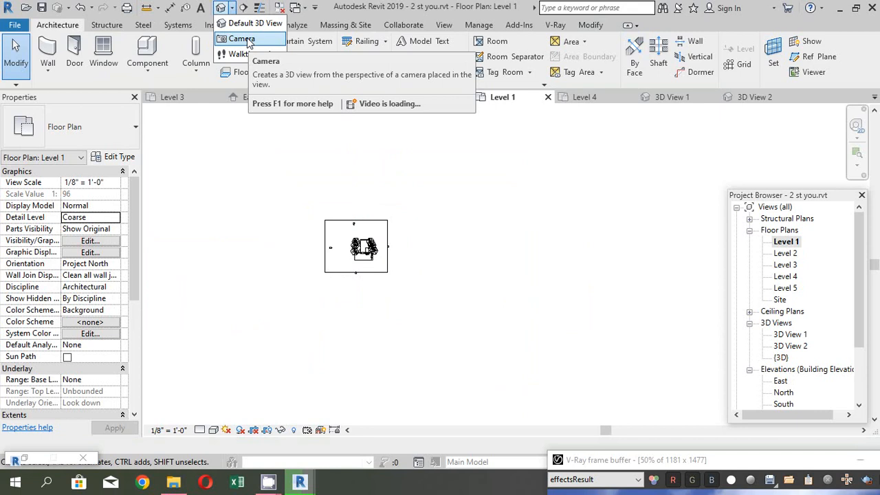
click(242, 39)
scroll(392, 285, up, 3)
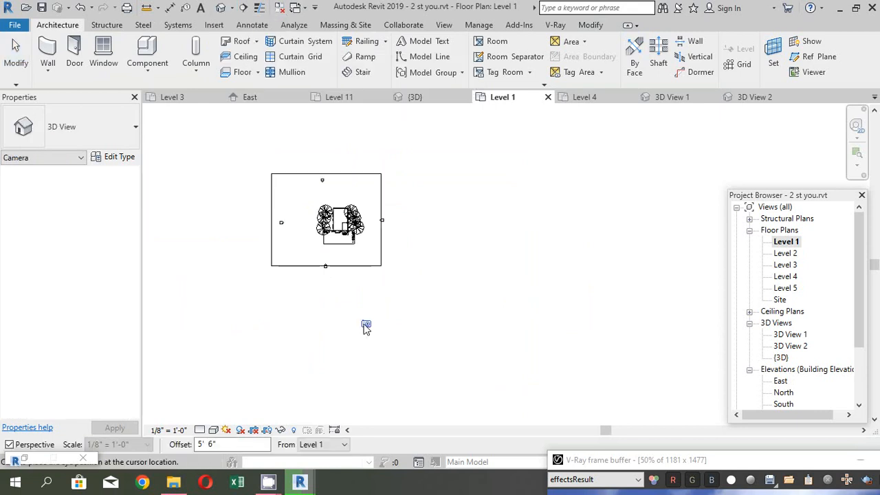
click(361, 330)
click(324, 165)
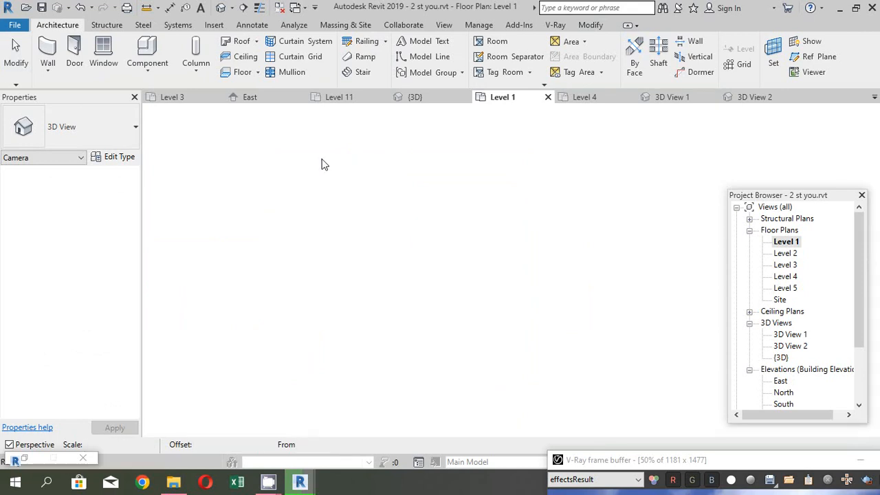
Crop the southeast camera view to the ground line, above the roof and close to both sides, and set its visual style to Consistent Colors.
shift+middle_drag(462, 338, 469, 351)
scroll(350, 309, down, 1)
drag(485, 399, 515, 289)
drag(460, 134, 482, 239)
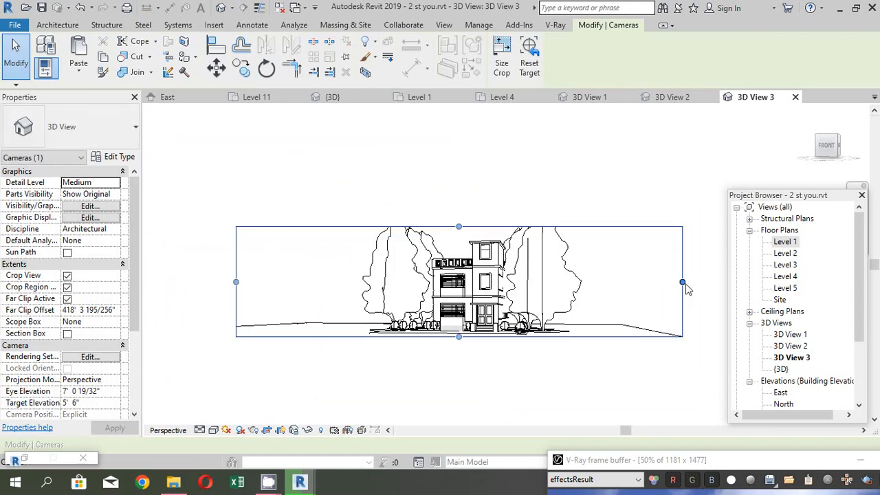
drag(684, 283, 534, 283)
drag(237, 281, 414, 296)
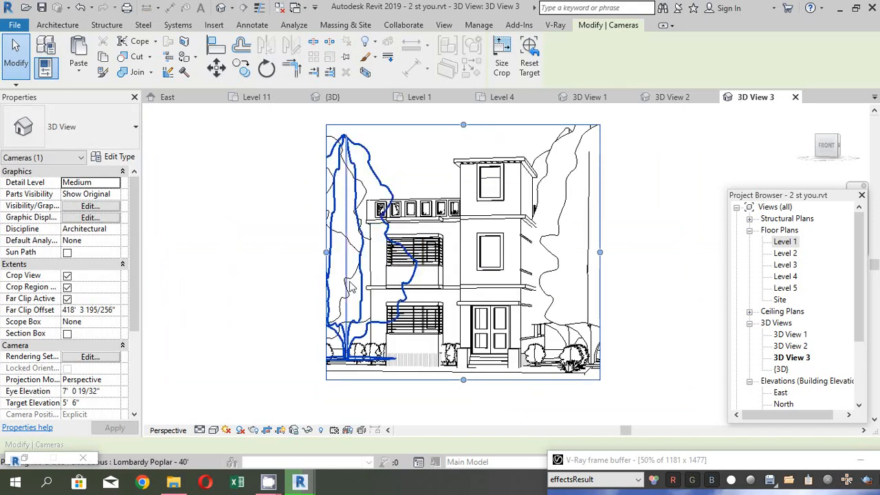
click(213, 430)
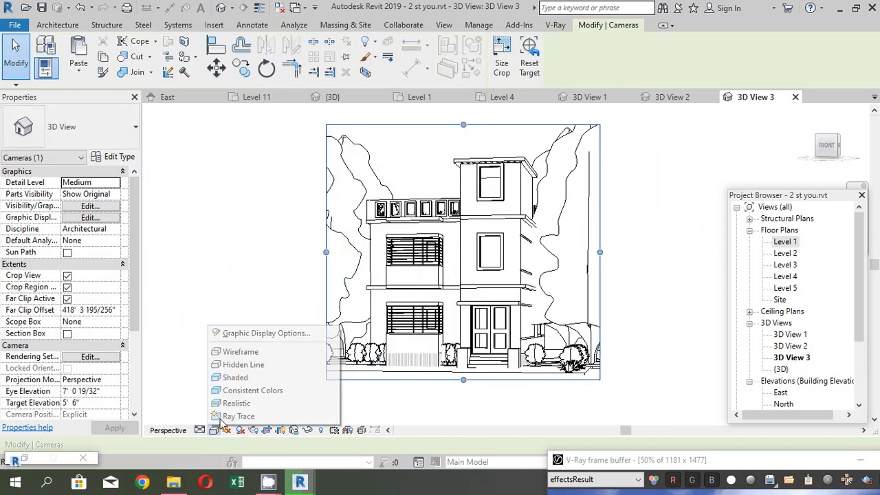
click(240, 390)
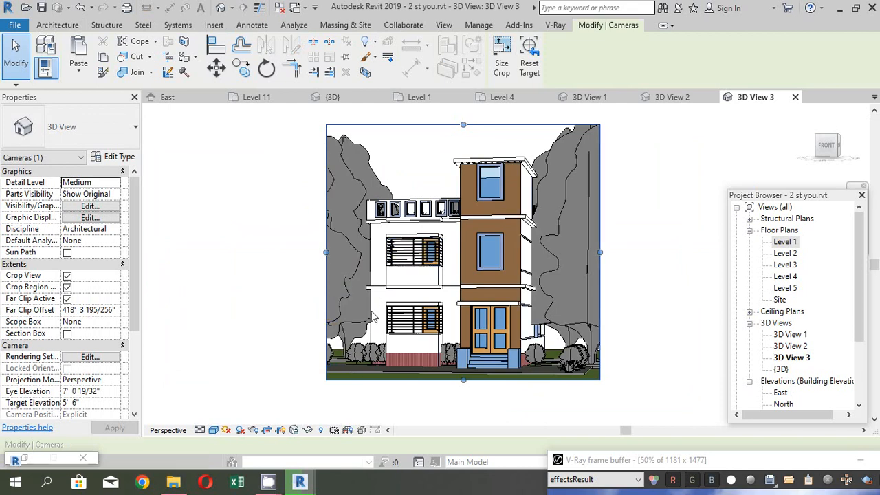
From the Level 1 floor plan, place a perspective camera with a 10' eye offset well south of the building, aimed straight north.
double_click(784, 242)
click(386, 350)
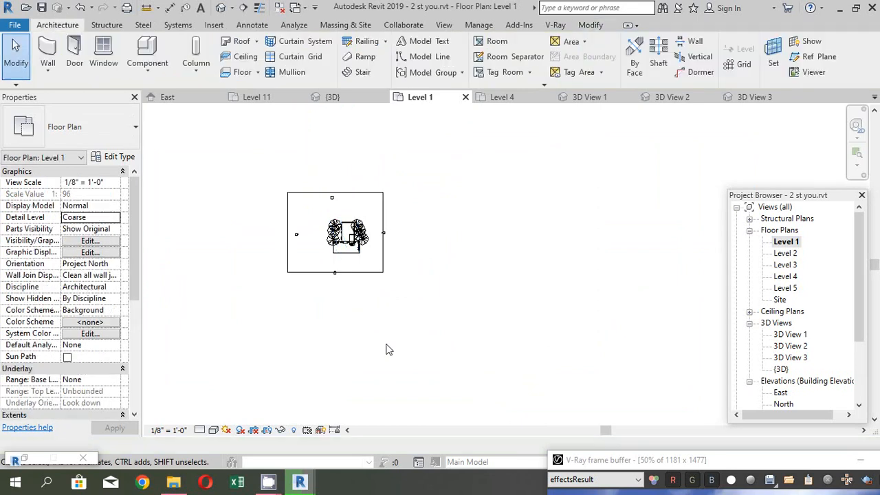
click(232, 8)
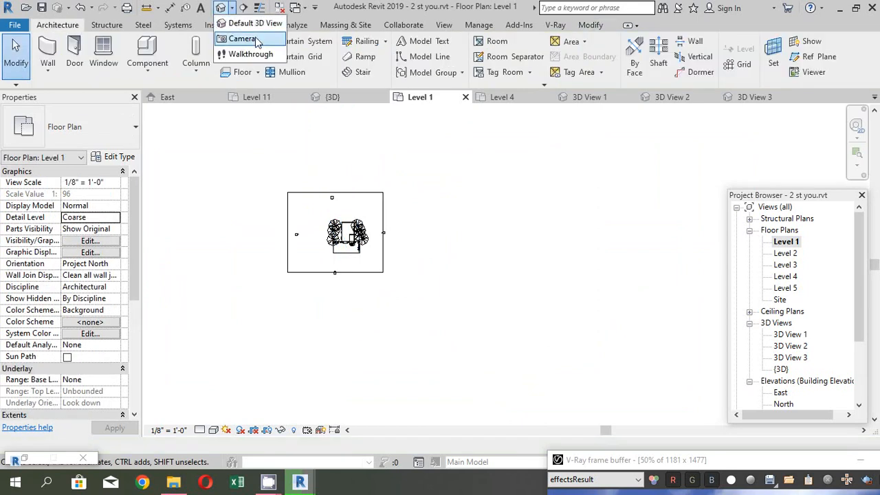
click(256, 40)
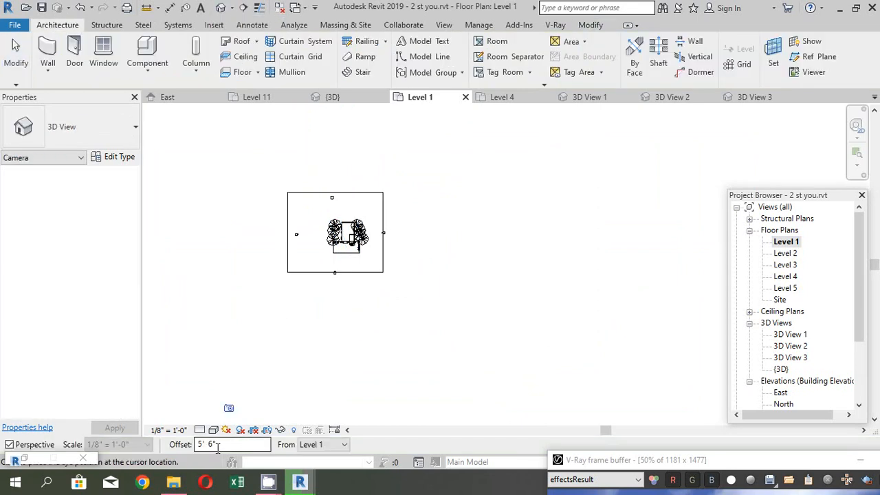
text(10)
scroll(330, 336, down, 1)
click(346, 360)
click(346, 227)
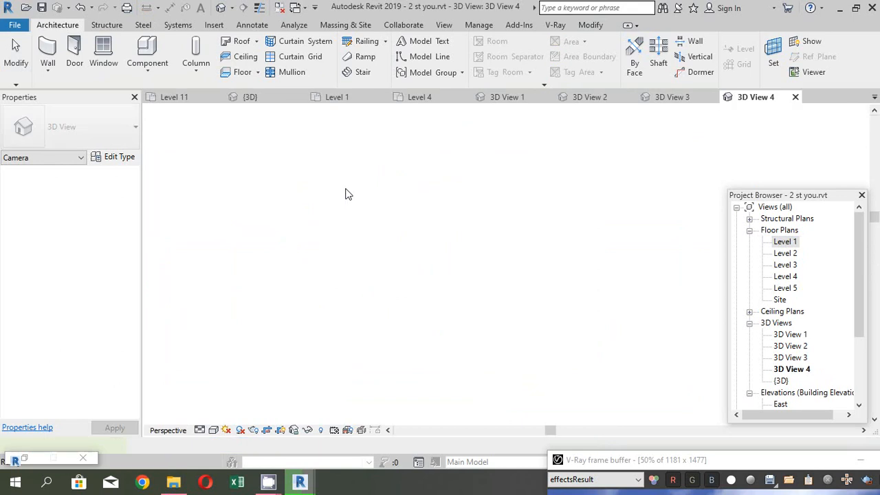
Check the new straight-on camera view and delete it from the project.
scroll(537, 253, up, 4)
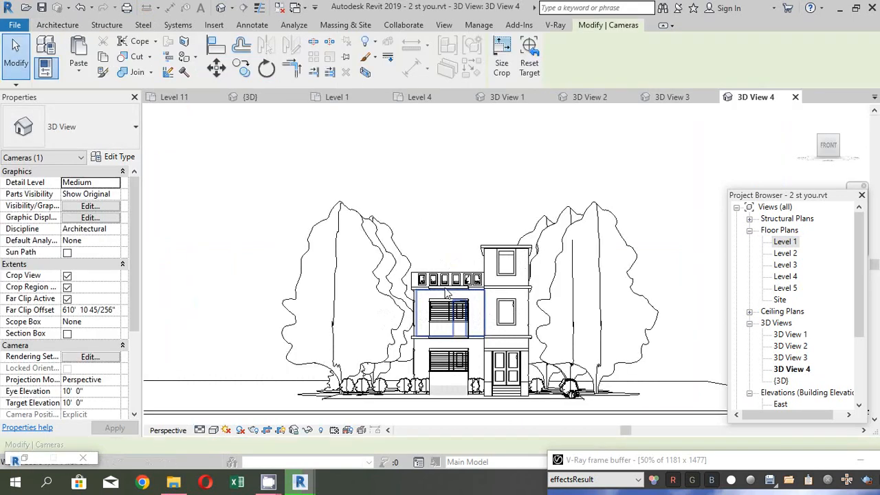
scroll(458, 284, down, 7)
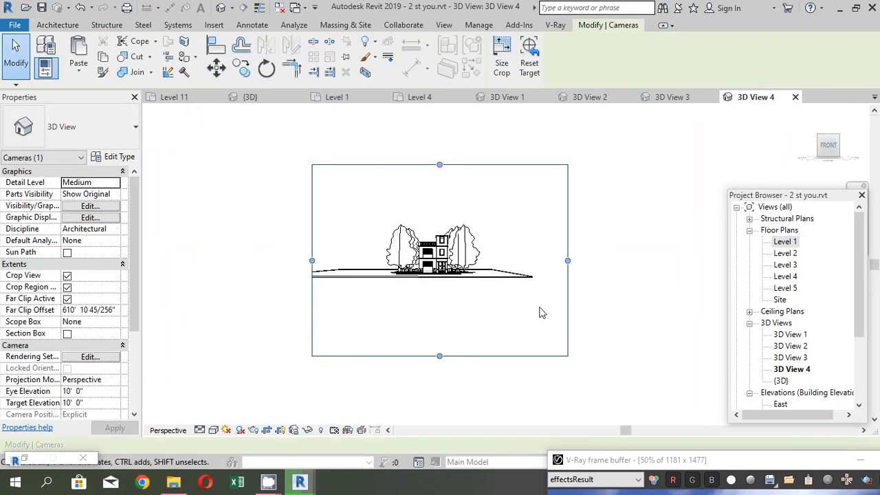
click(796, 371)
key(Delete)
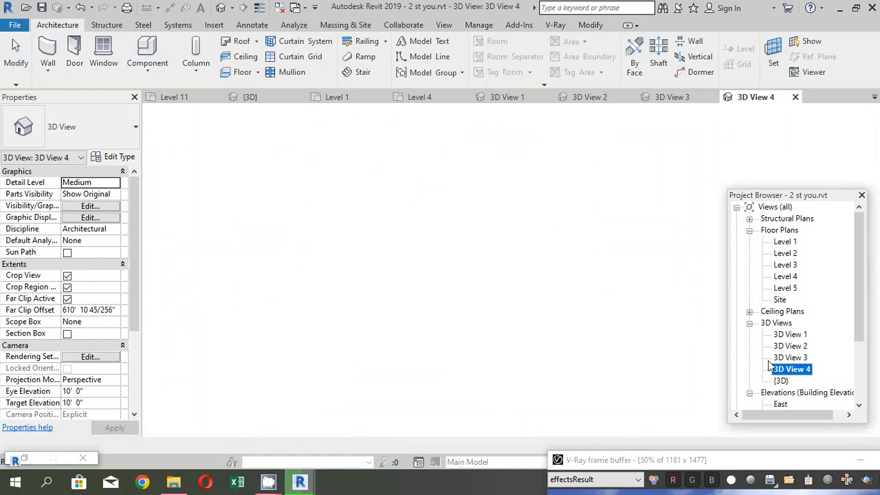
From the Level 1 floor plan, place a perspective camera with a 30' eye offset south-southeast of the building, aimed north-northwest.
click(230, 8)
click(241, 38)
drag(228, 445, 20, 462)
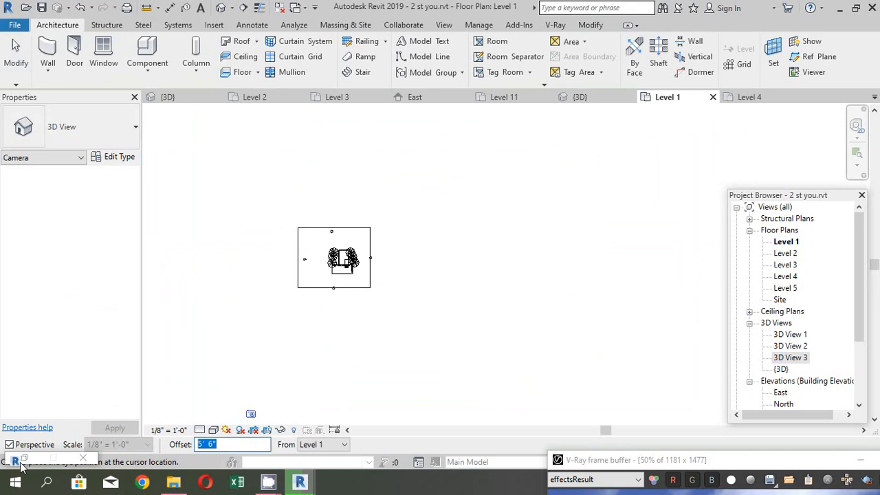
text(30)
scroll(347, 291, up, 1)
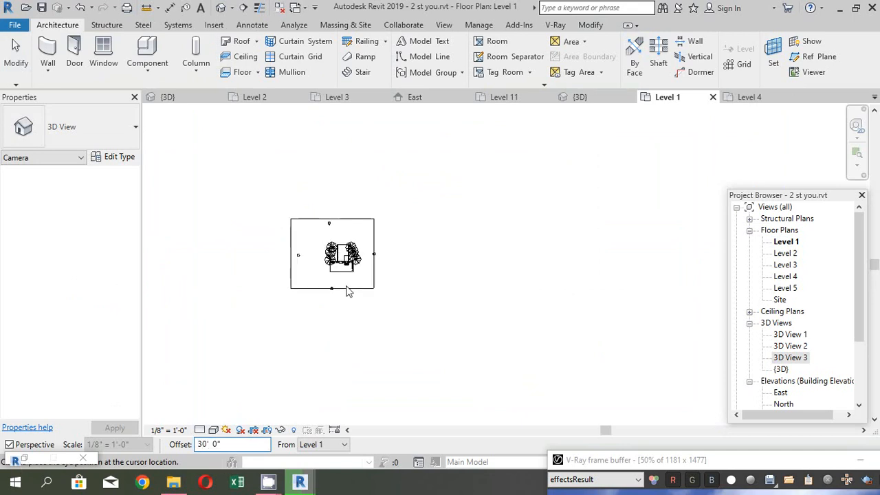
click(360, 342)
click(332, 214)
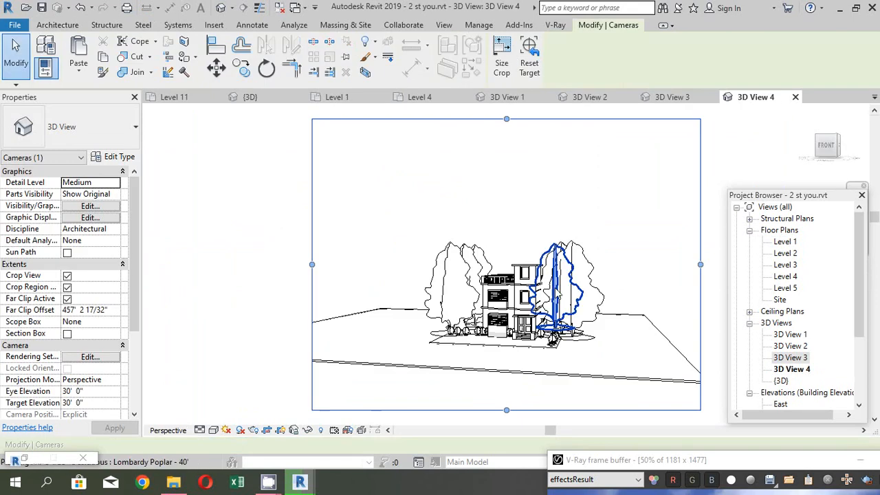
Crop the raised camera view to the ground, above the roof and close to both sides, and set its visual style to Consistent Colors.
scroll(502, 250, up, 3)
scroll(502, 251, down, 4)
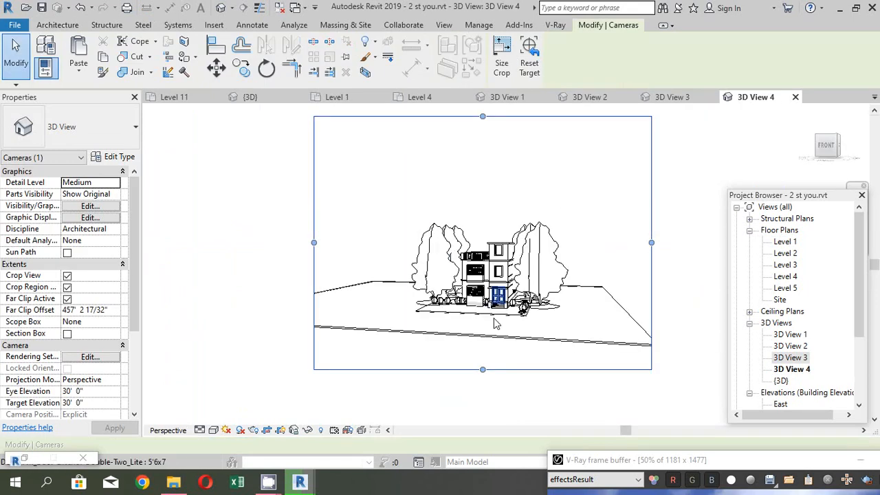
drag(482, 370, 479, 312)
drag(315, 214, 452, 232)
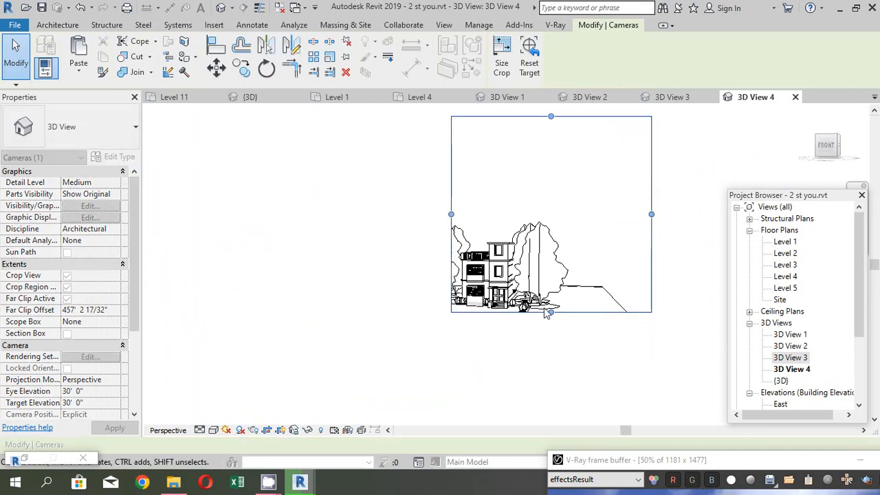
drag(652, 214, 534, 220)
drag(456, 171, 457, 258)
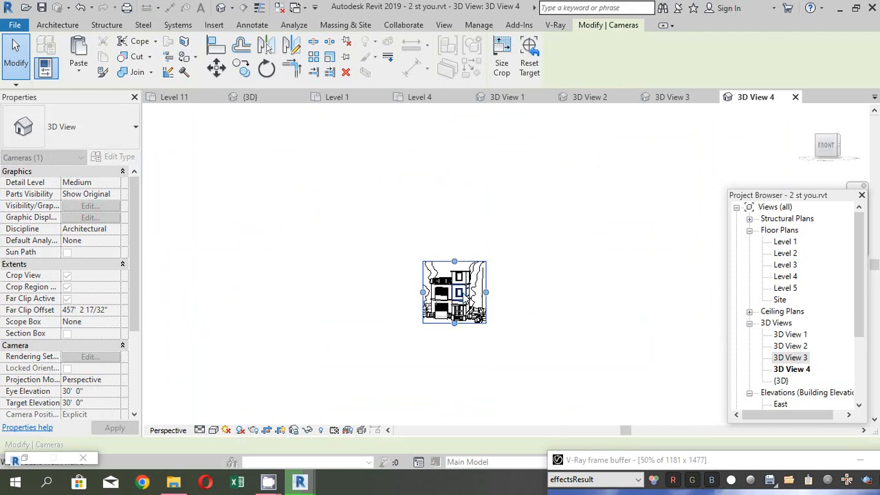
click(214, 430)
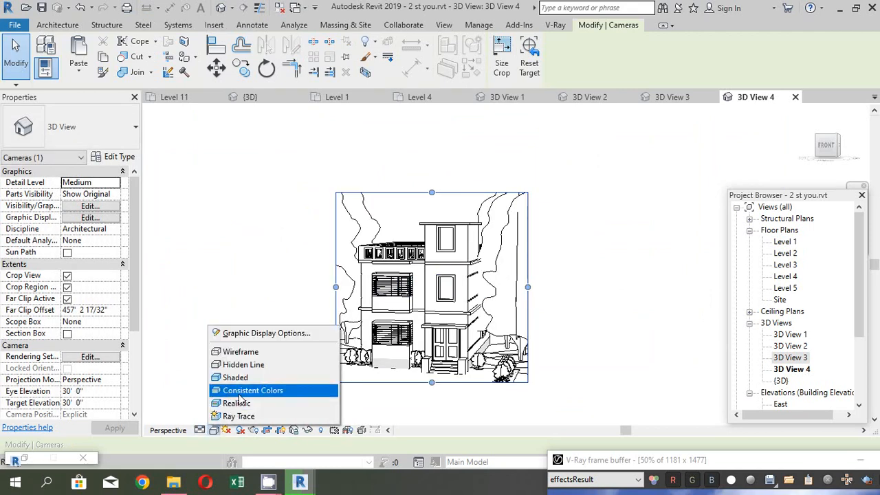
click(231, 391)
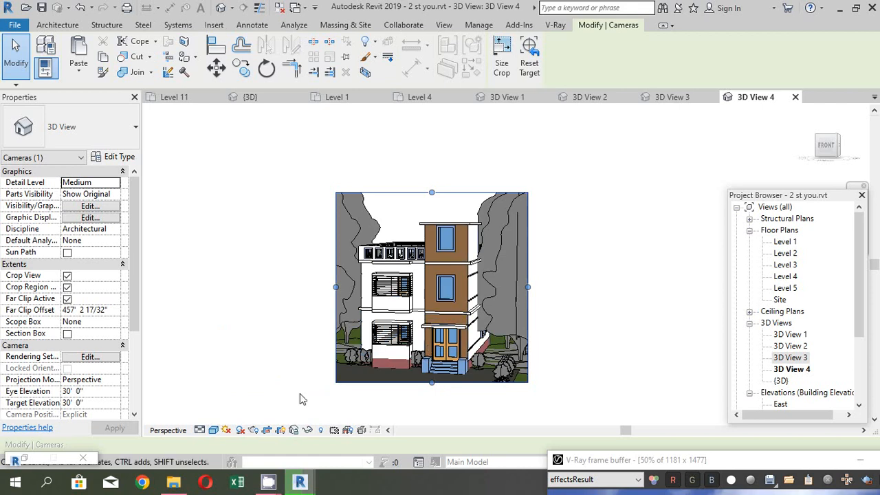
Try the Ray Trace visual style on the raised camera view, and close the ray trace session.
click(214, 429)
click(234, 417)
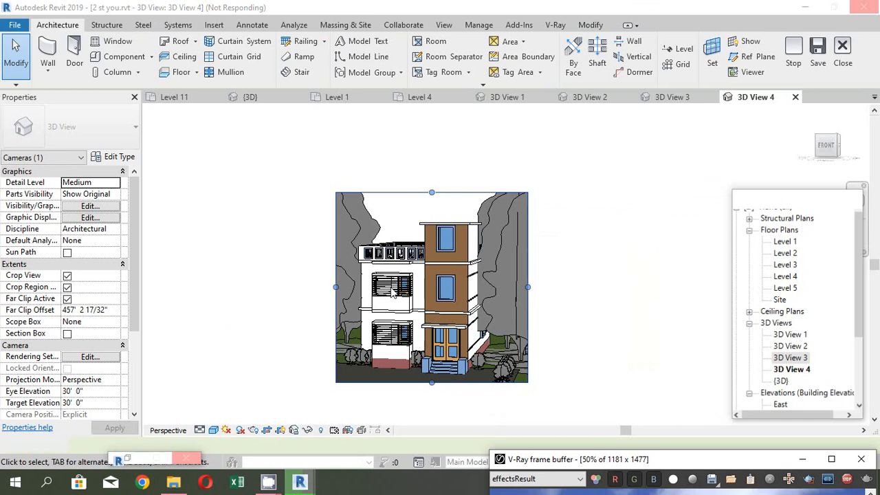
click(846, 62)
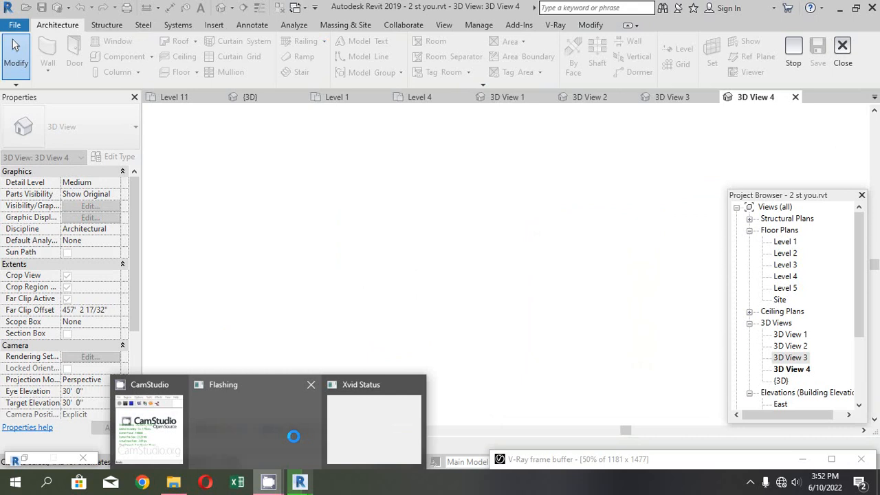
right_click(269, 483)
click(246, 432)
mouse_move(271, 486)
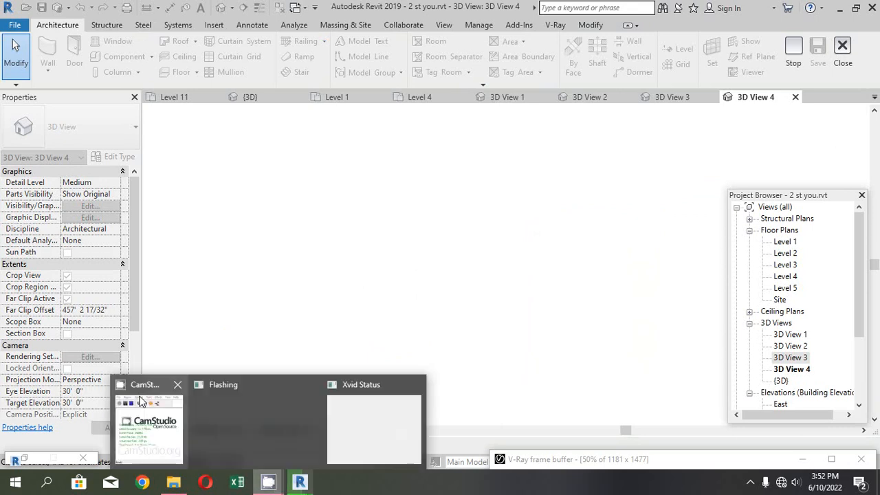